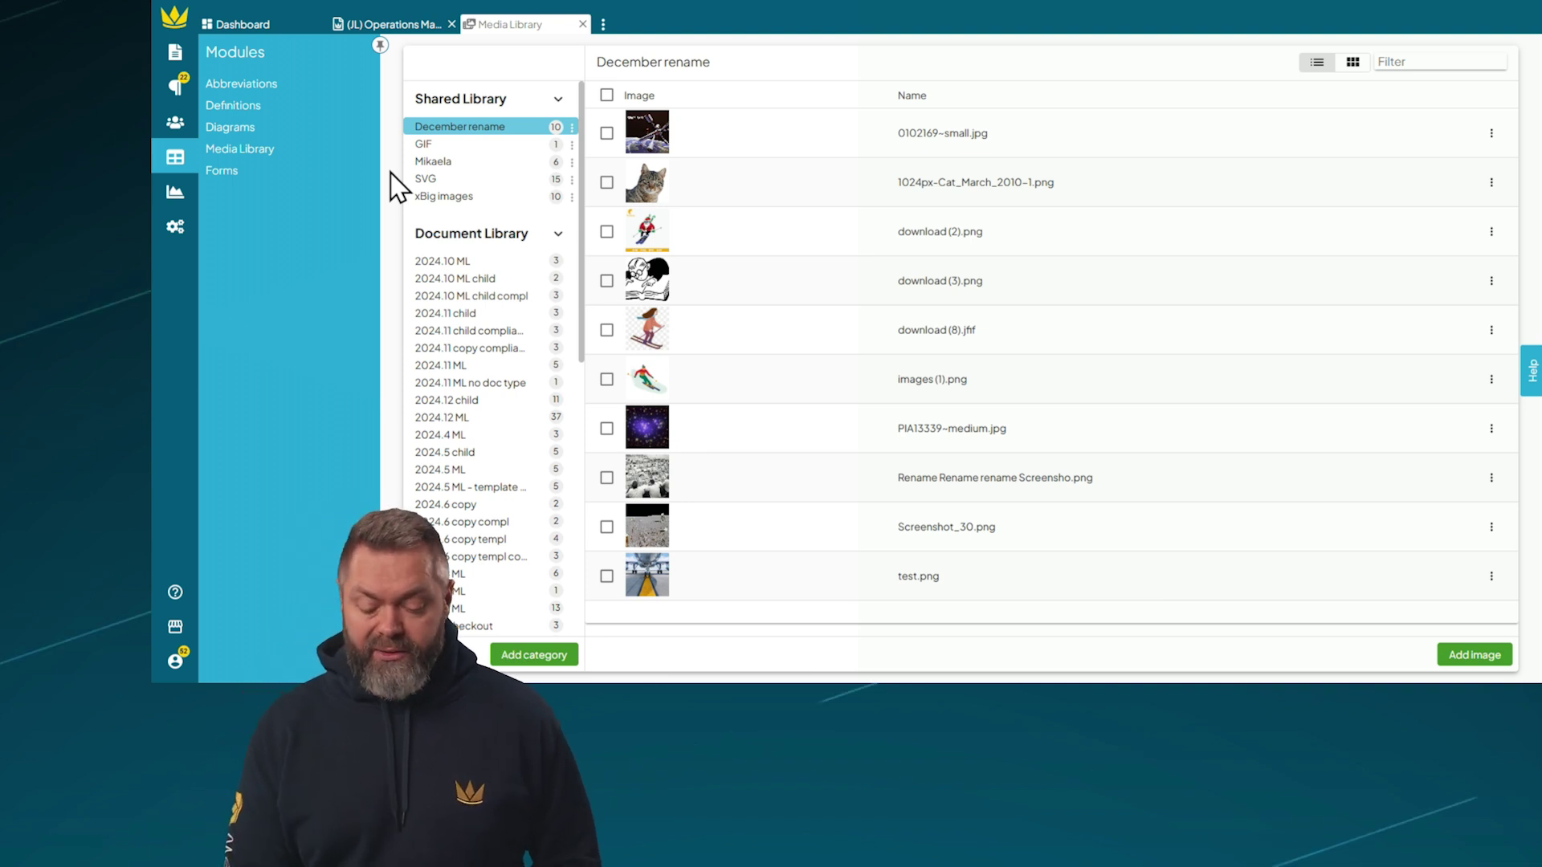
- Add a new category named "Test Category 1" to the shared library
left_click(534, 656)
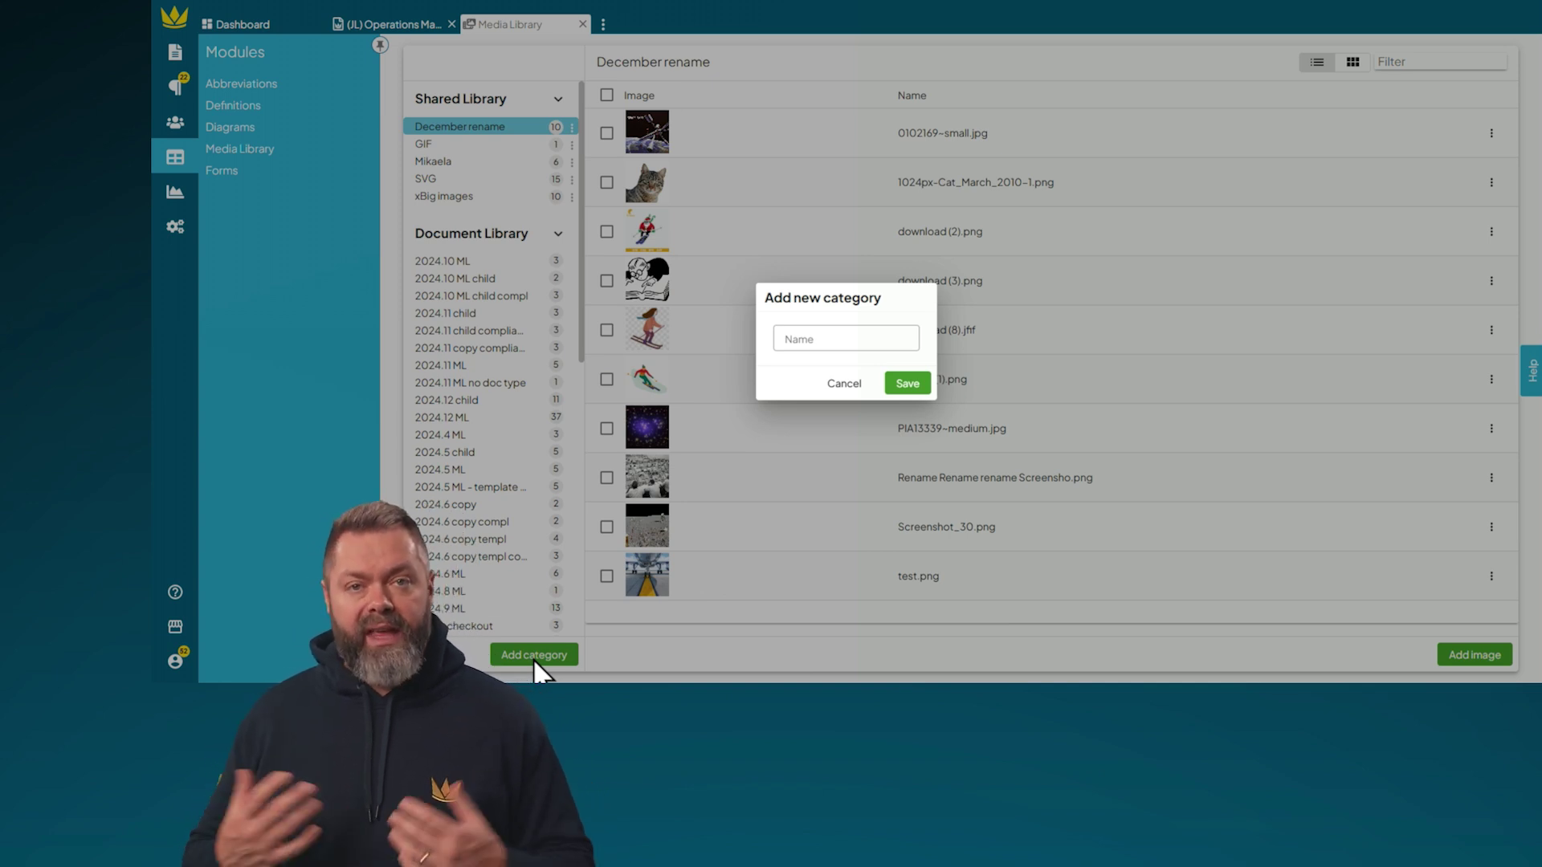
left_click(816, 338)
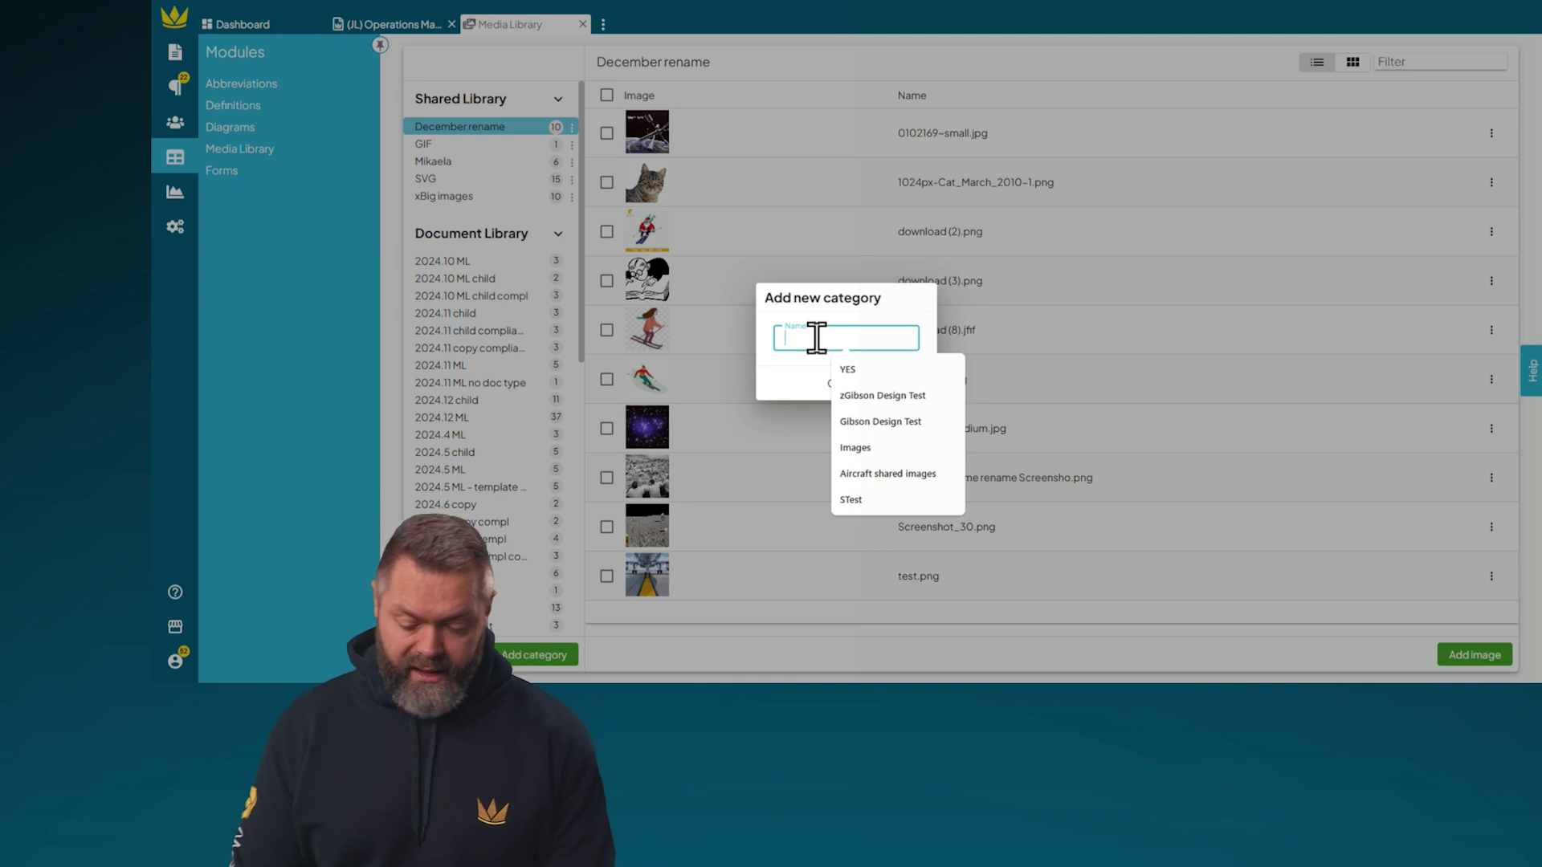
type("T")
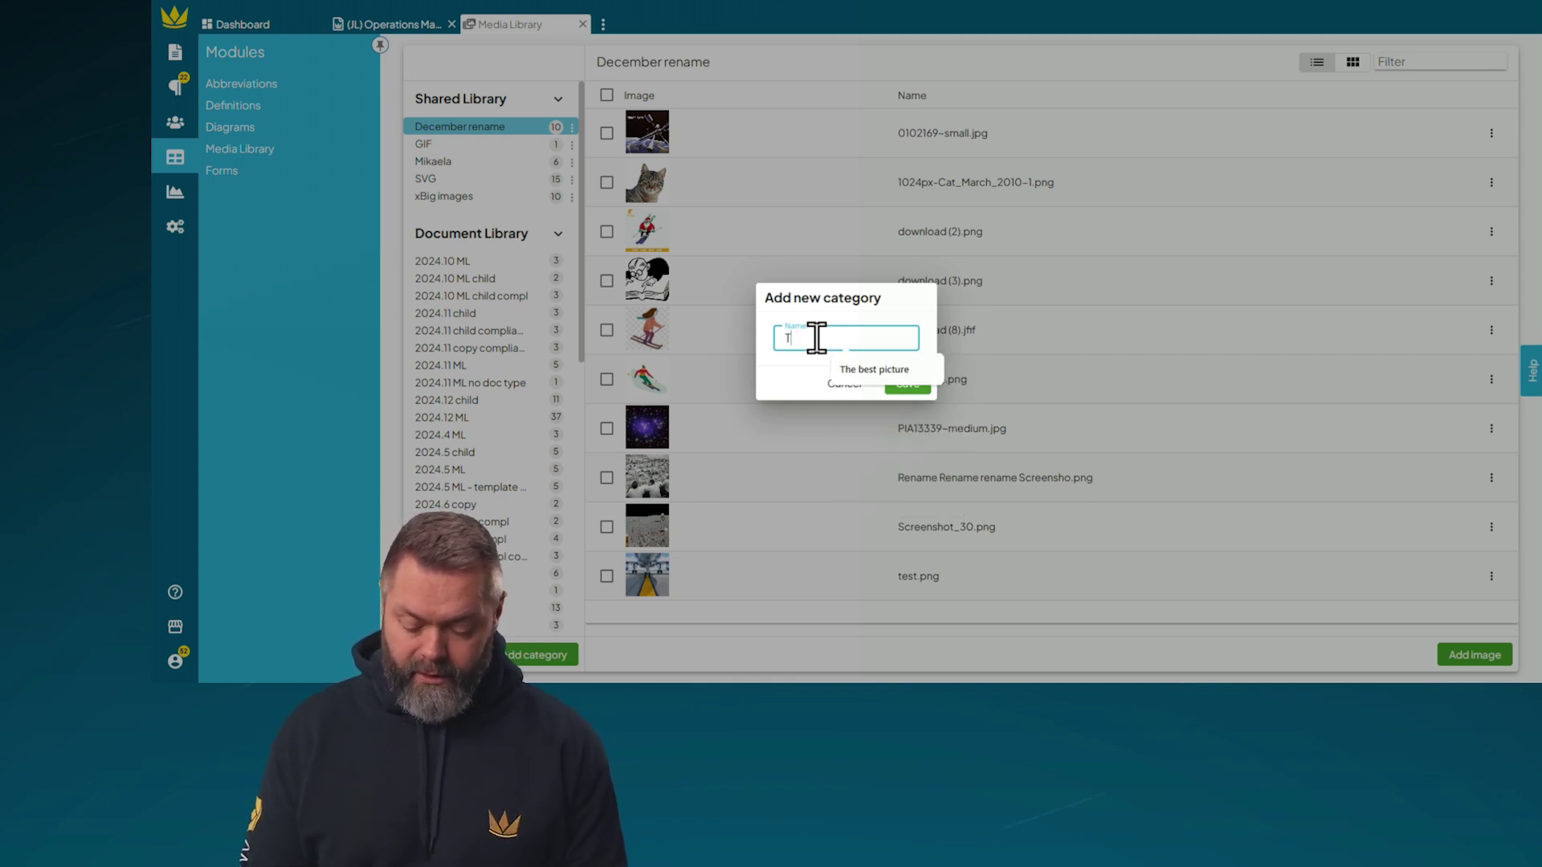
type("est Catego")
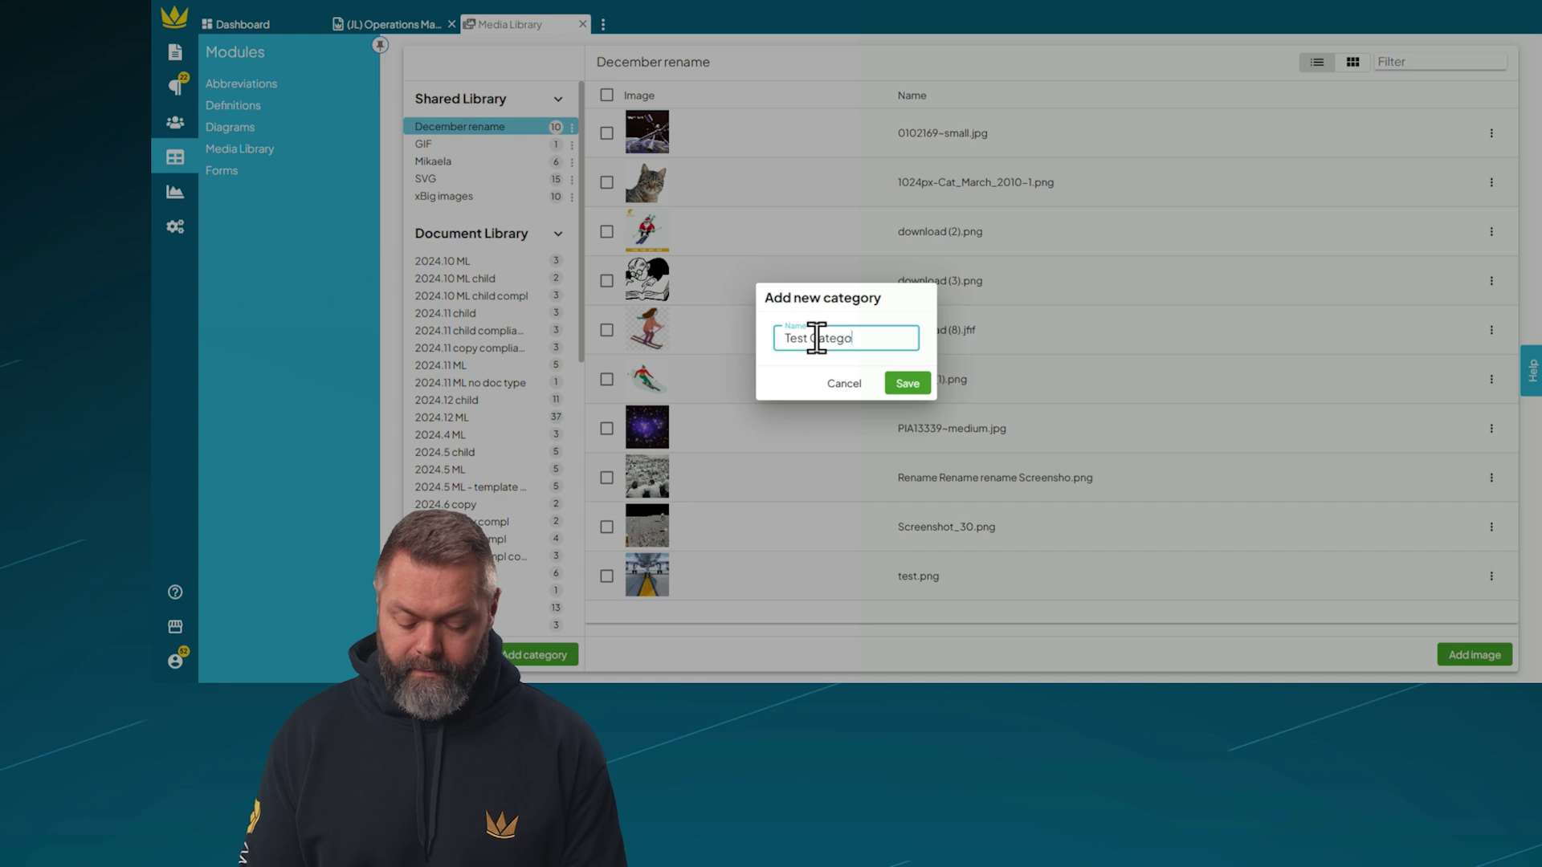
type("ry 1")
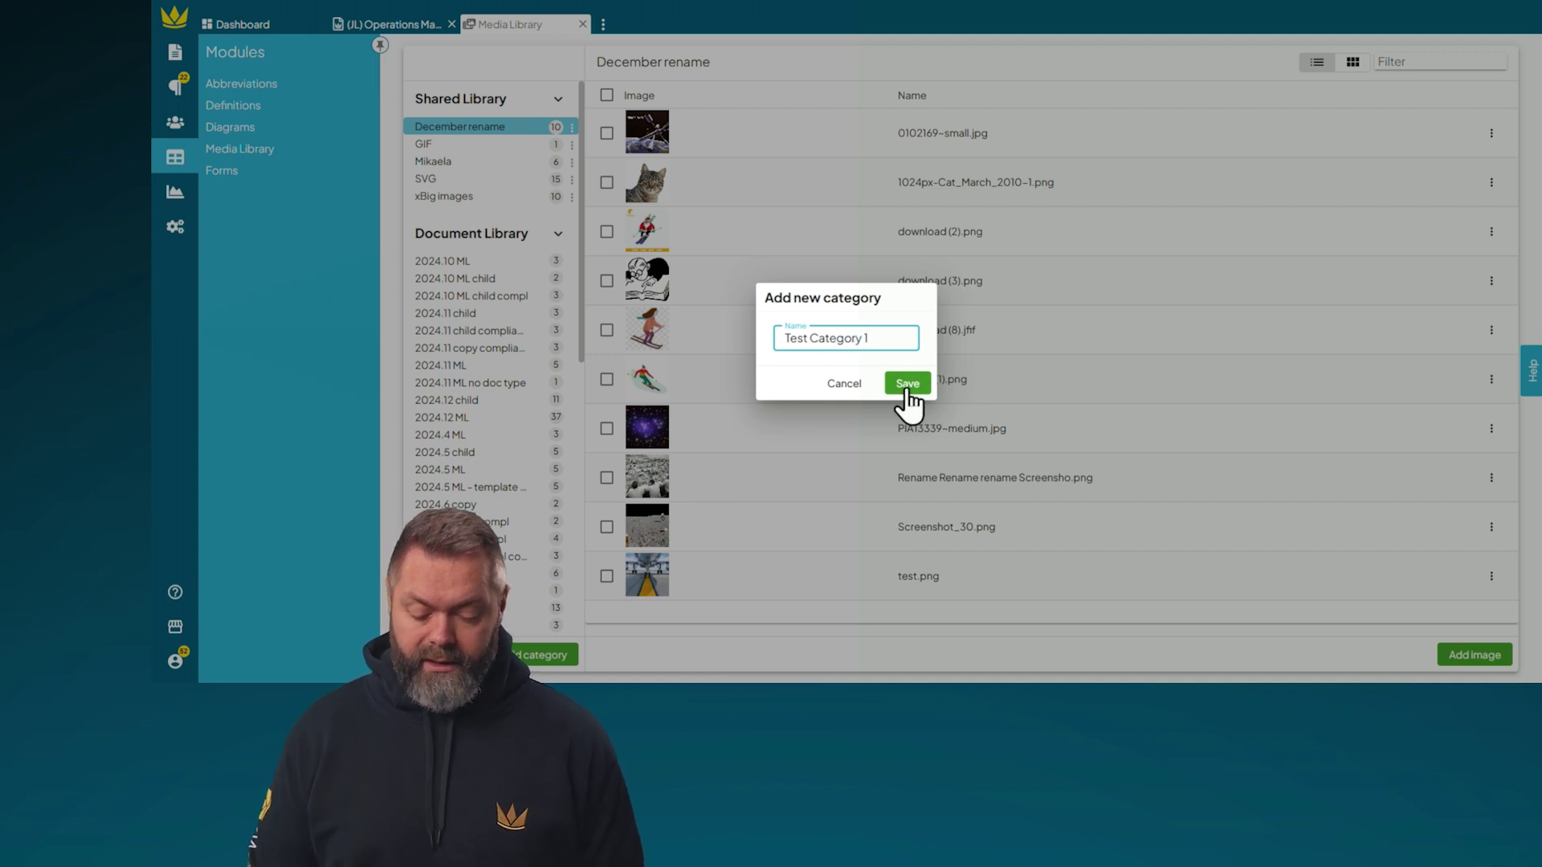
left_click(908, 385)
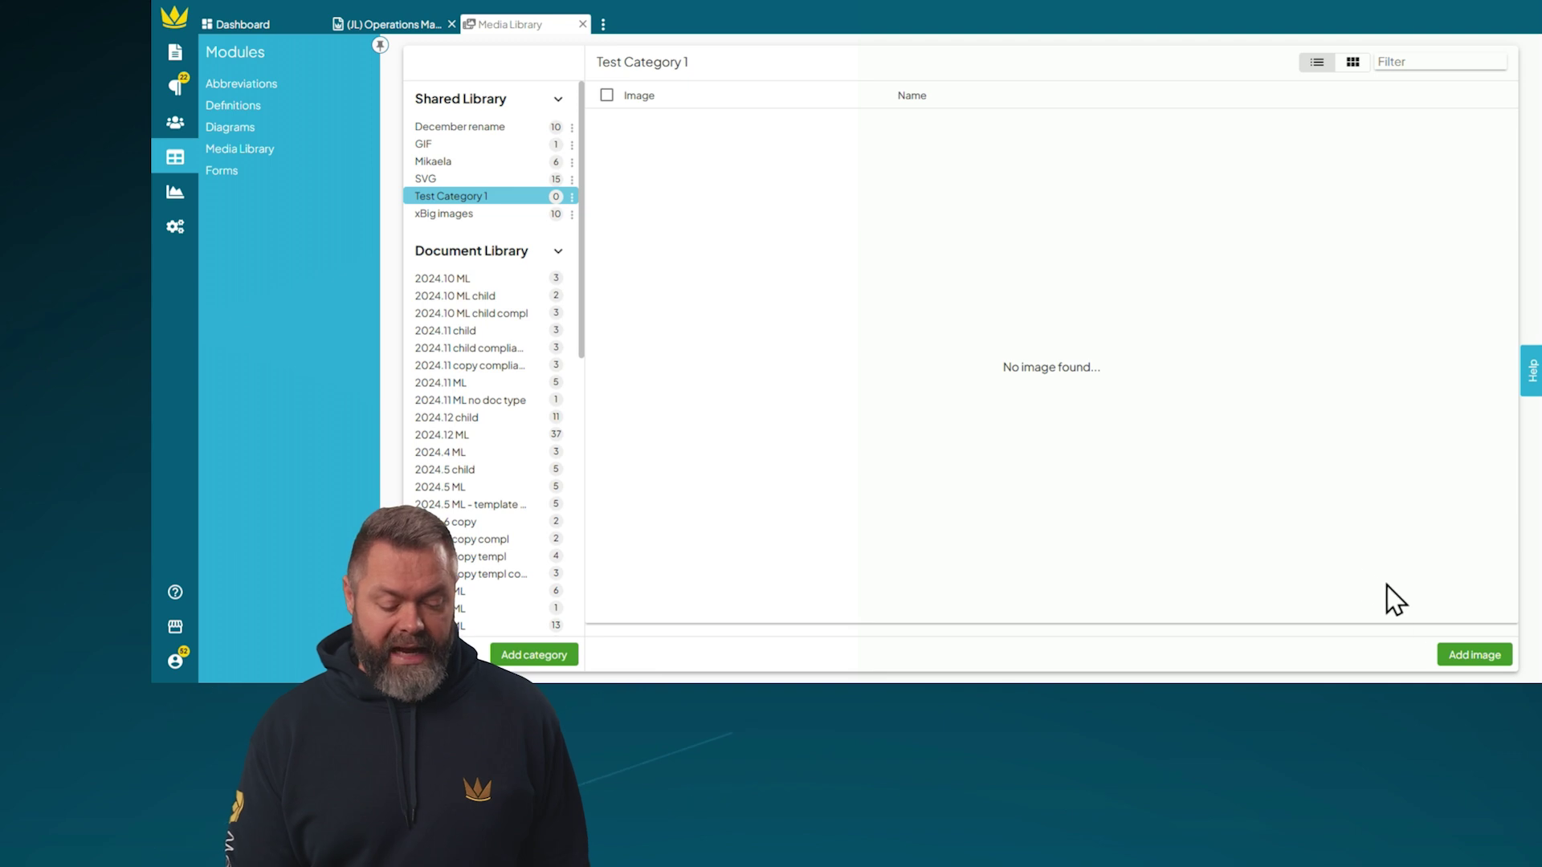
- Upload the image "Copy of GoDigitalSwe2024-004.jpg" to Test Category 1
left_click(1462, 658)
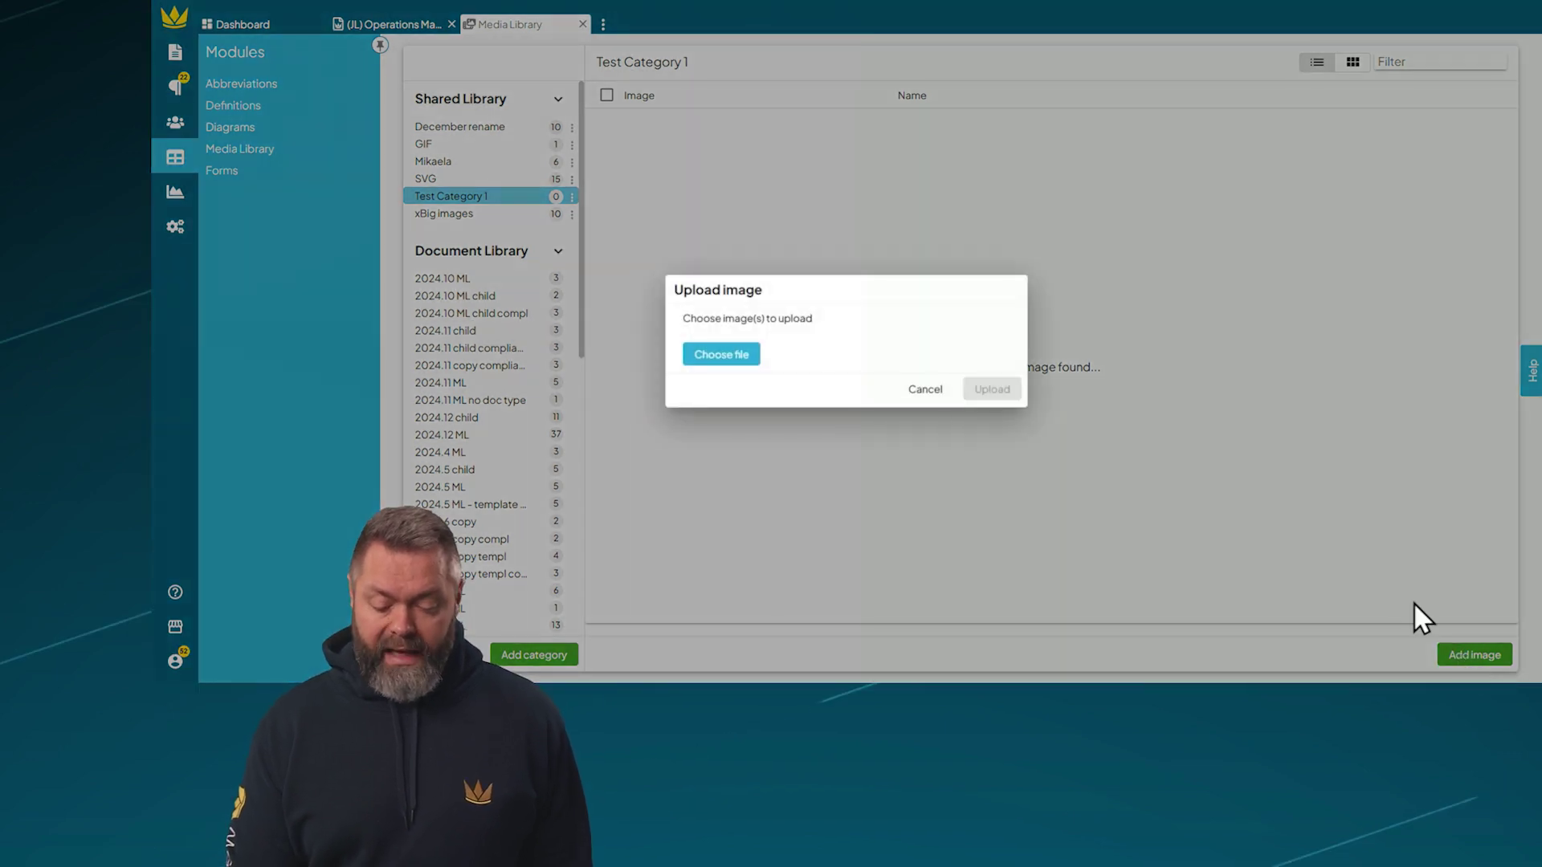
left_click(719, 366)
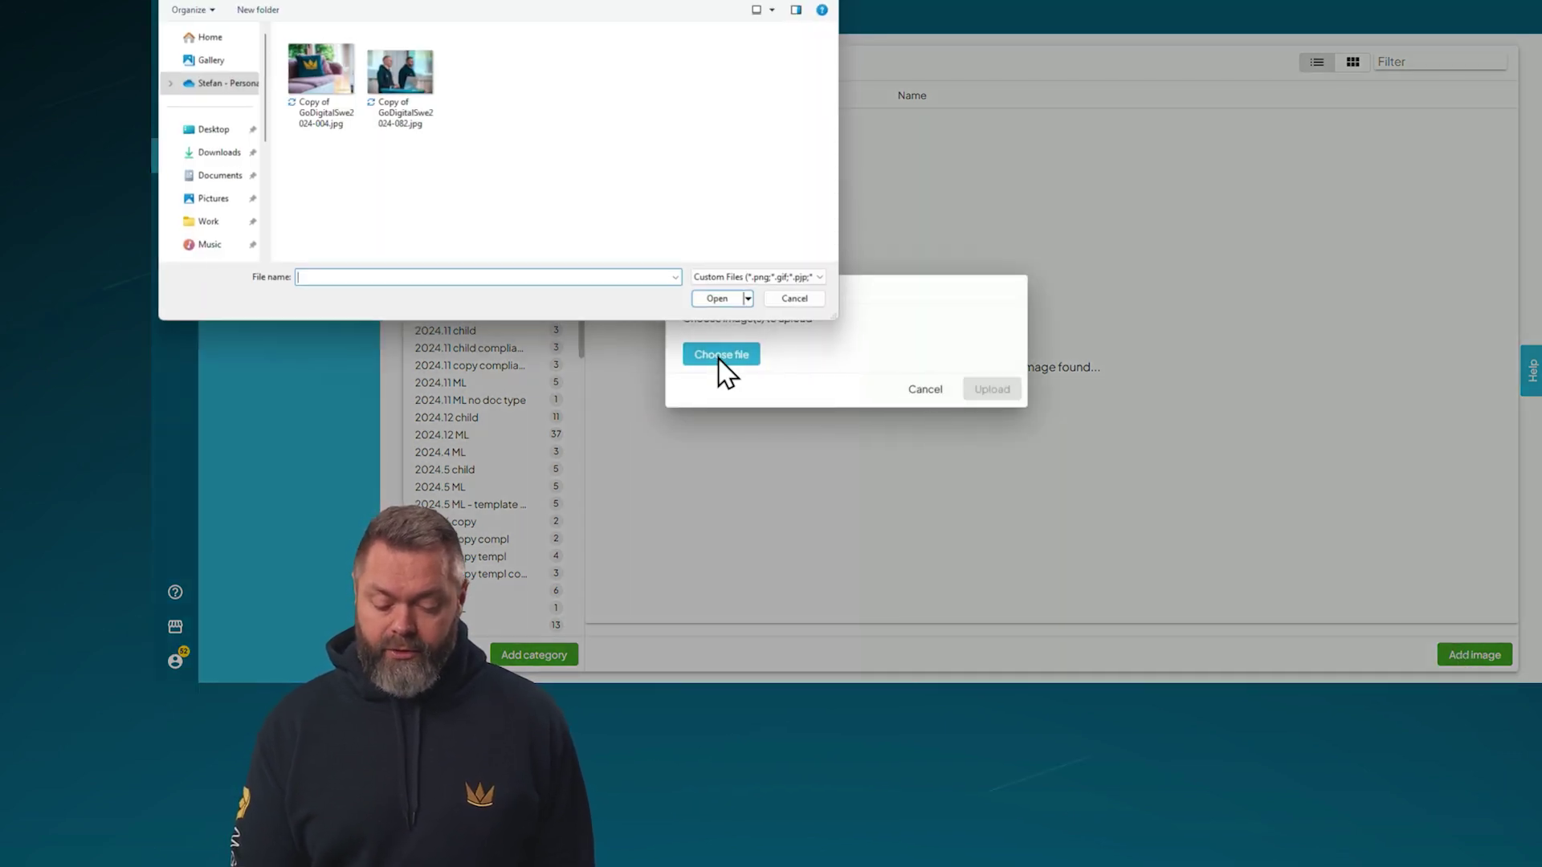
double_click(317, 80)
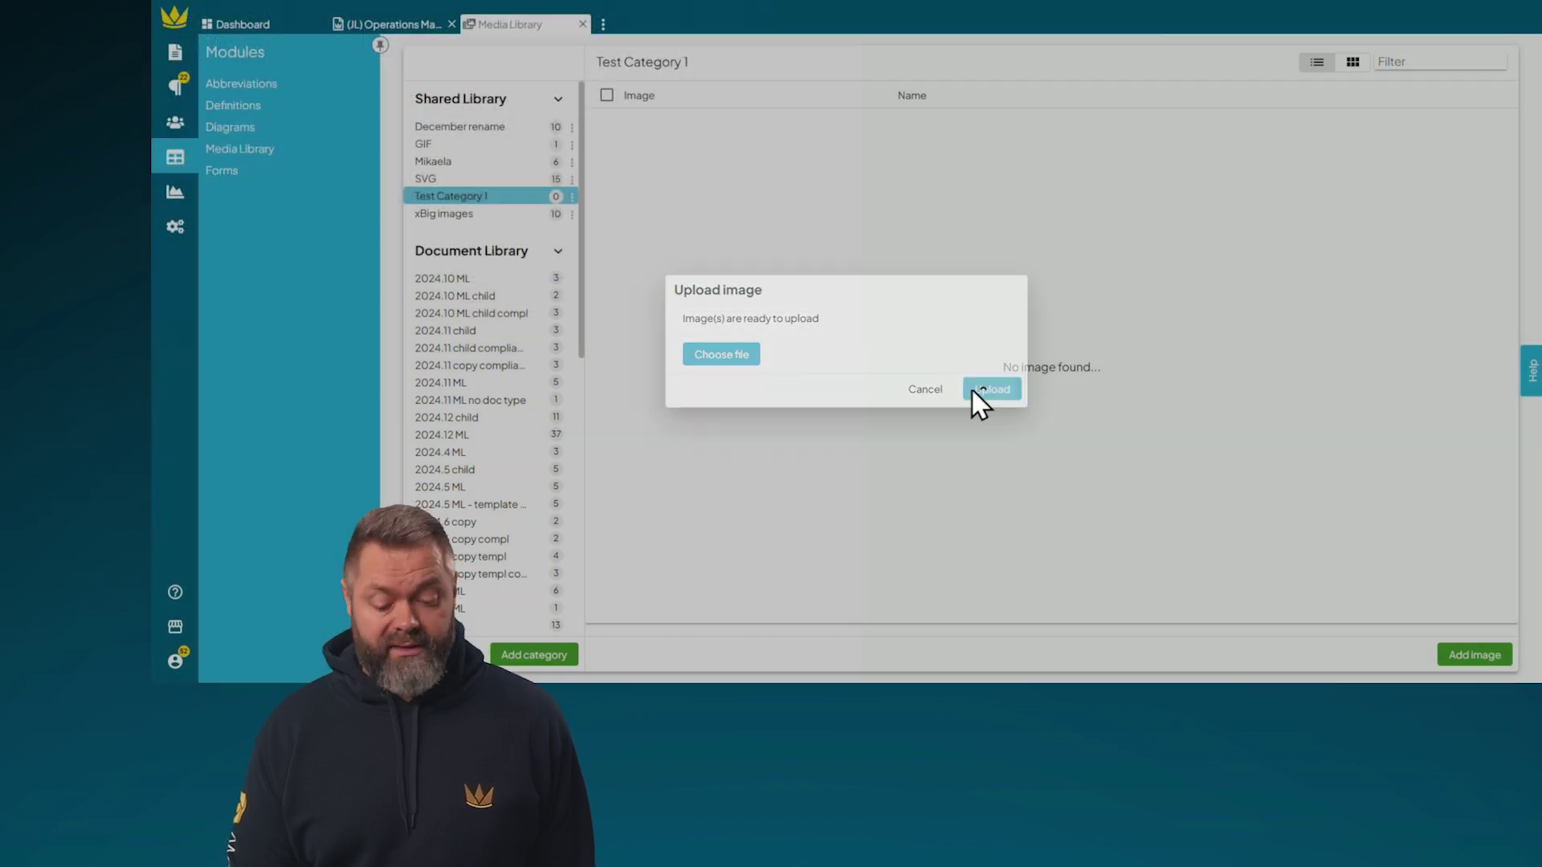
left_click(988, 400)
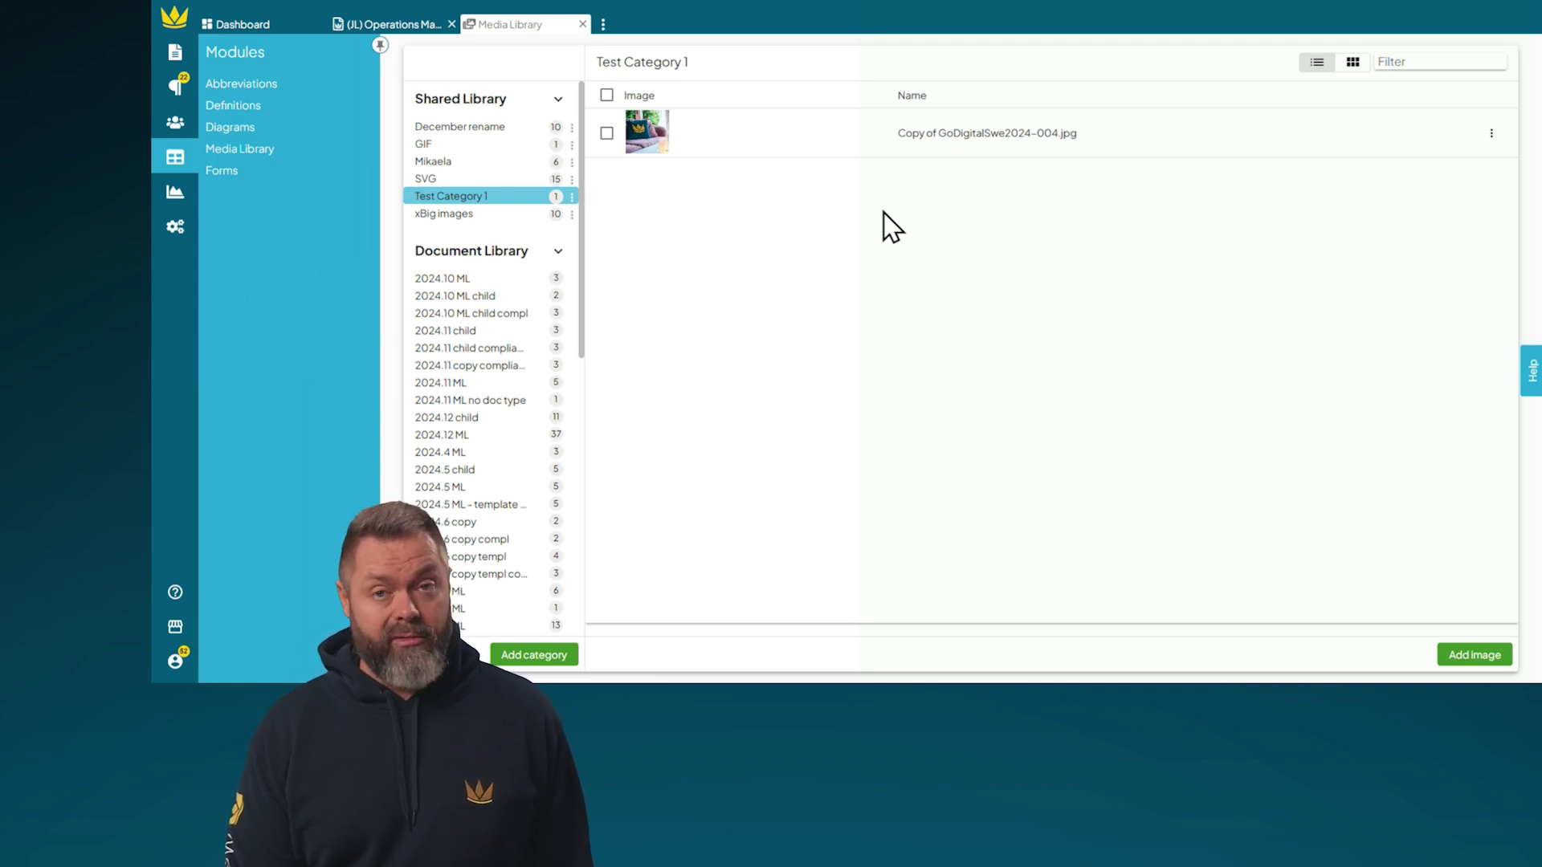
- Rename the uploaded image in Test Category 1 to "Pillows WM.jpg"
left_click(1490, 133)
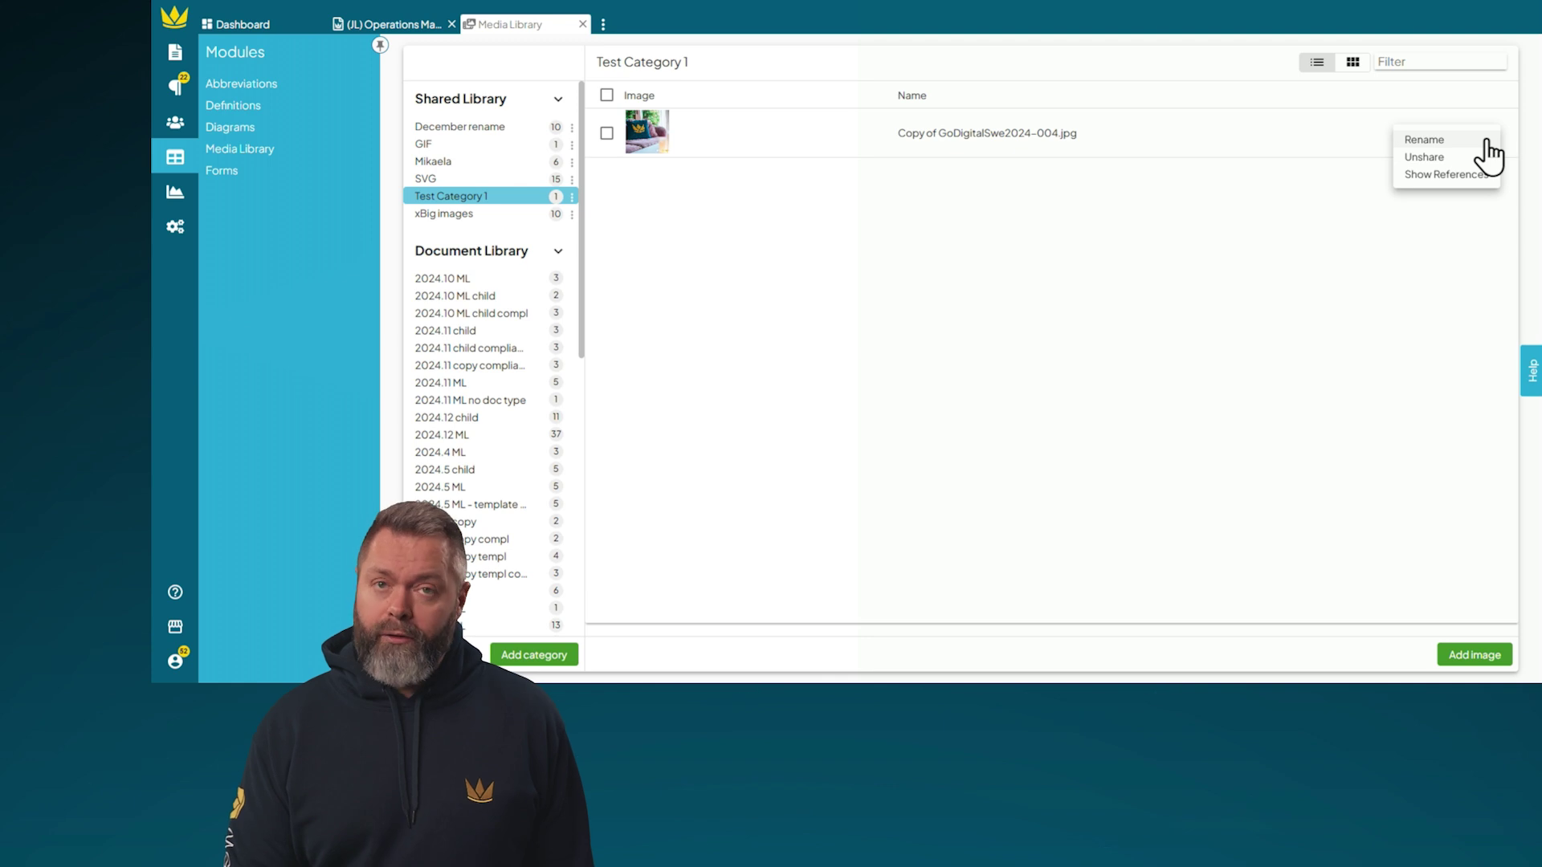
left_click(1475, 140)
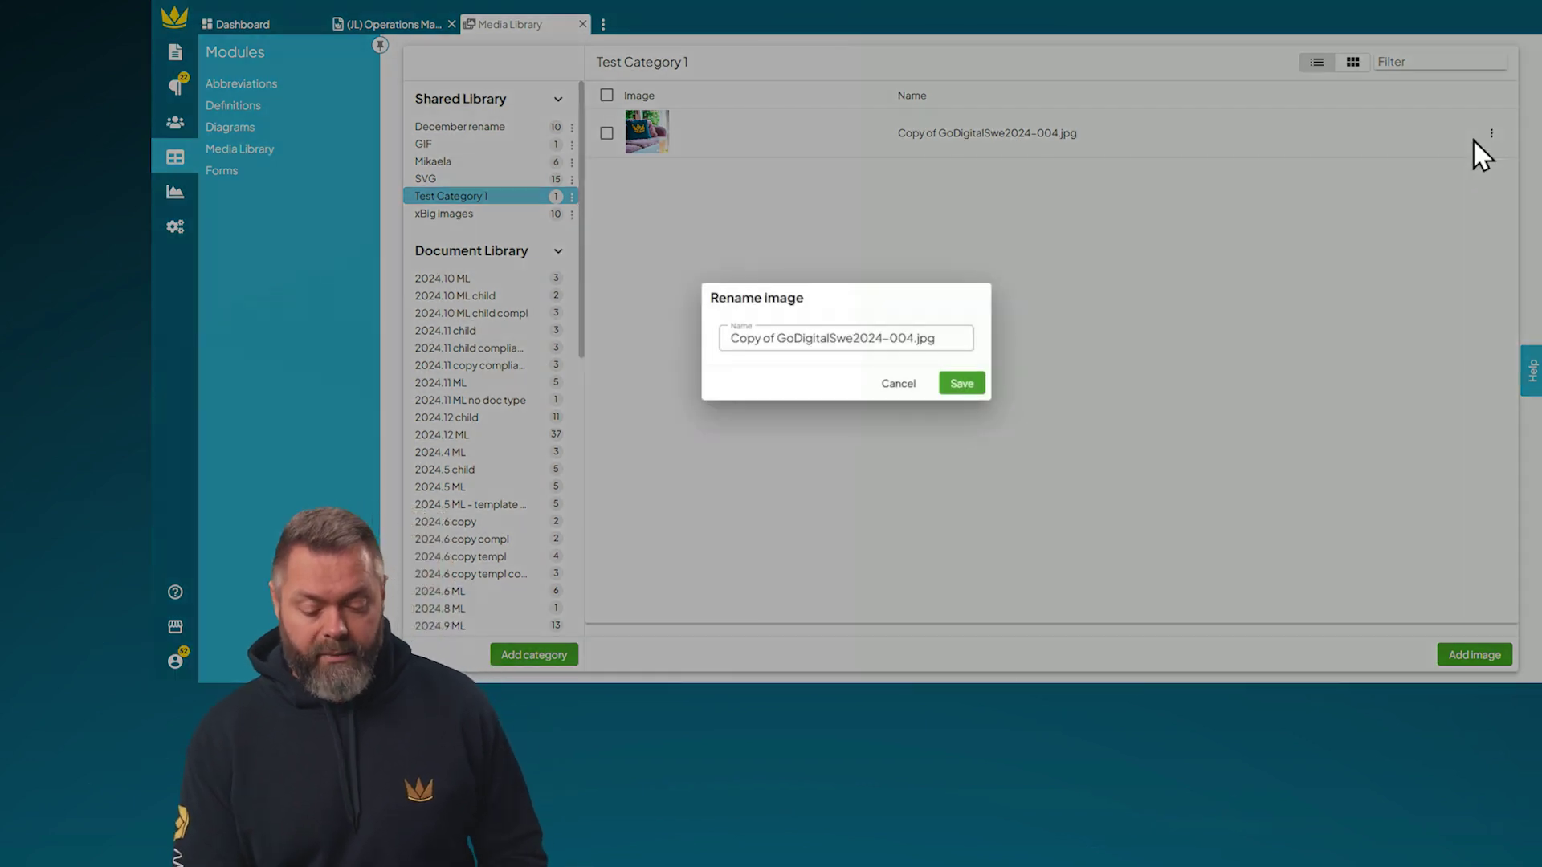
left_click(914, 333)
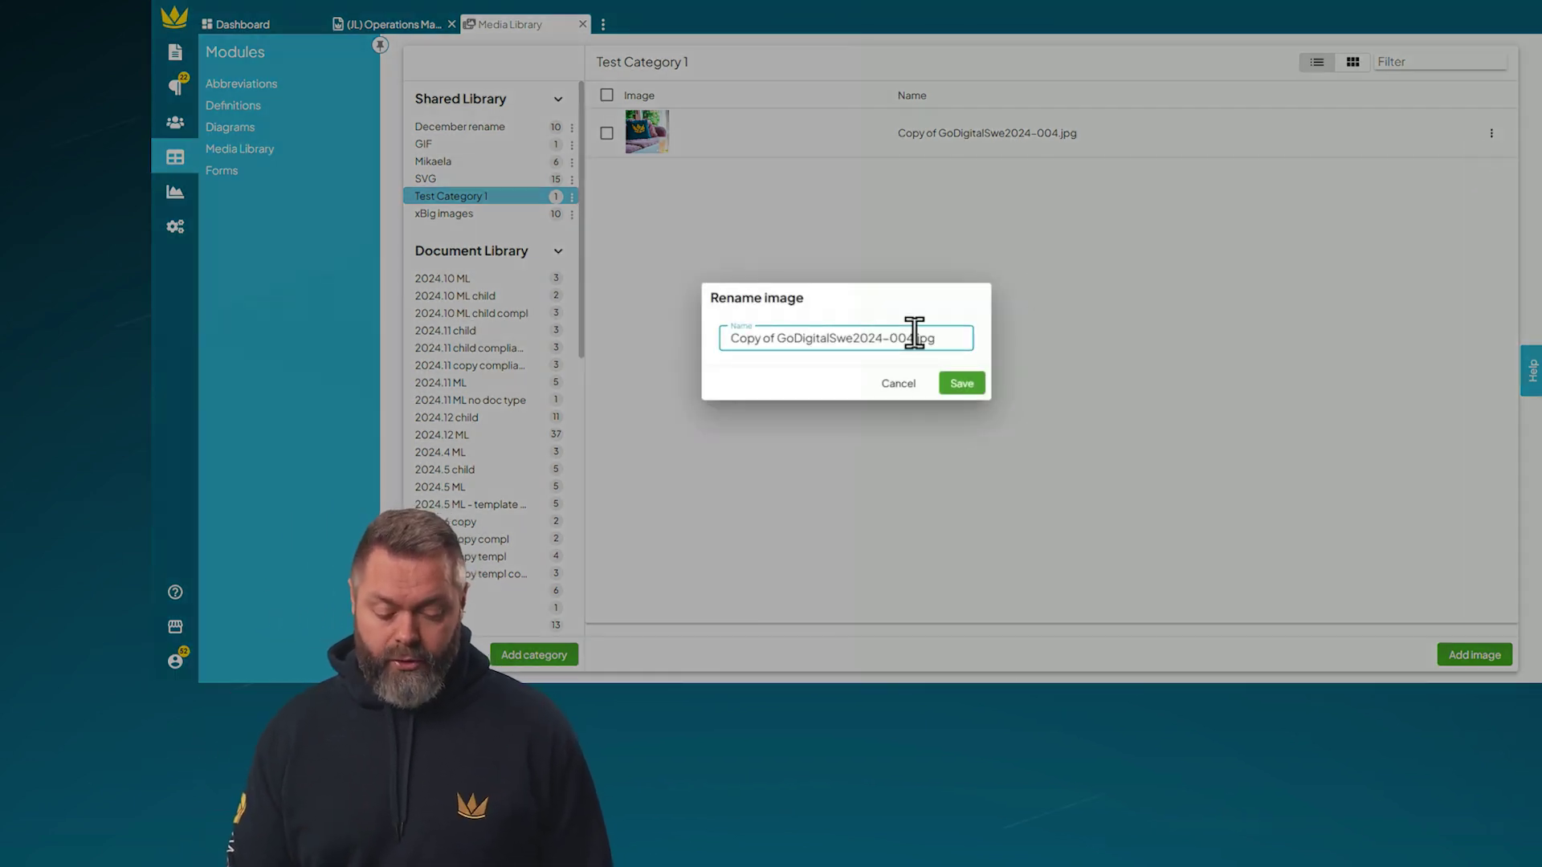
key("BackSpace")
key("BackSpace")
key("BackSpace")
key("BackSpace")
key("BackSpace")
key("BackSpace")
key("BackSpace")
key("BackSpace")
key("BackSpace")
key("BackSpace")
key("BackSpace")
key("BackSpace")
key("BackSpace")
key("BackSpace")
key("BackSpace")
key("BackSpace")
key("BackSpace")
key("BackSpace")
key("BackSpace")
key("BackSpace")
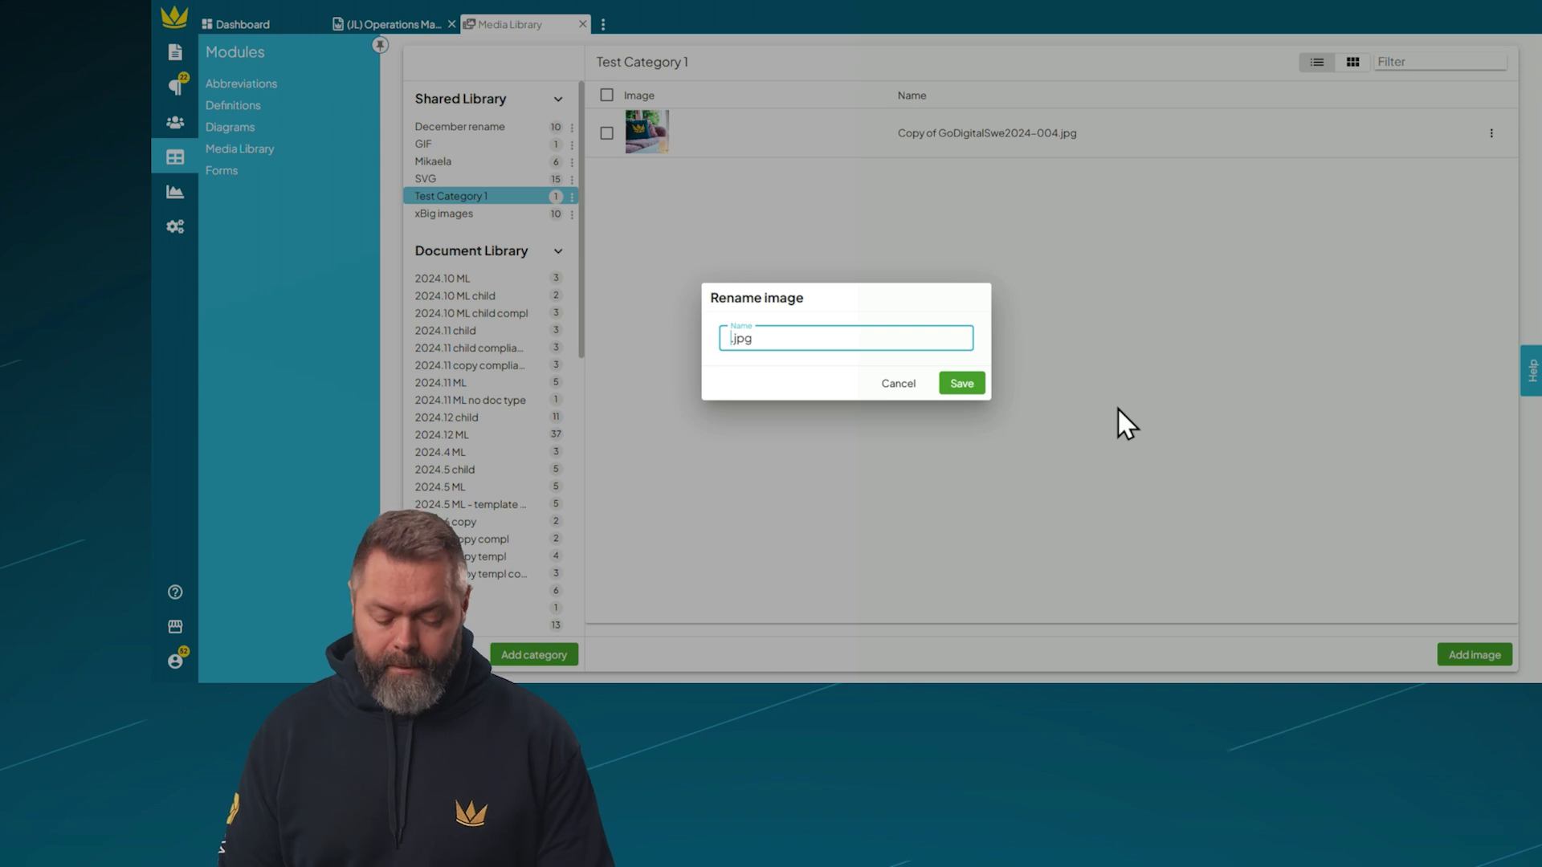
type("Pillow")
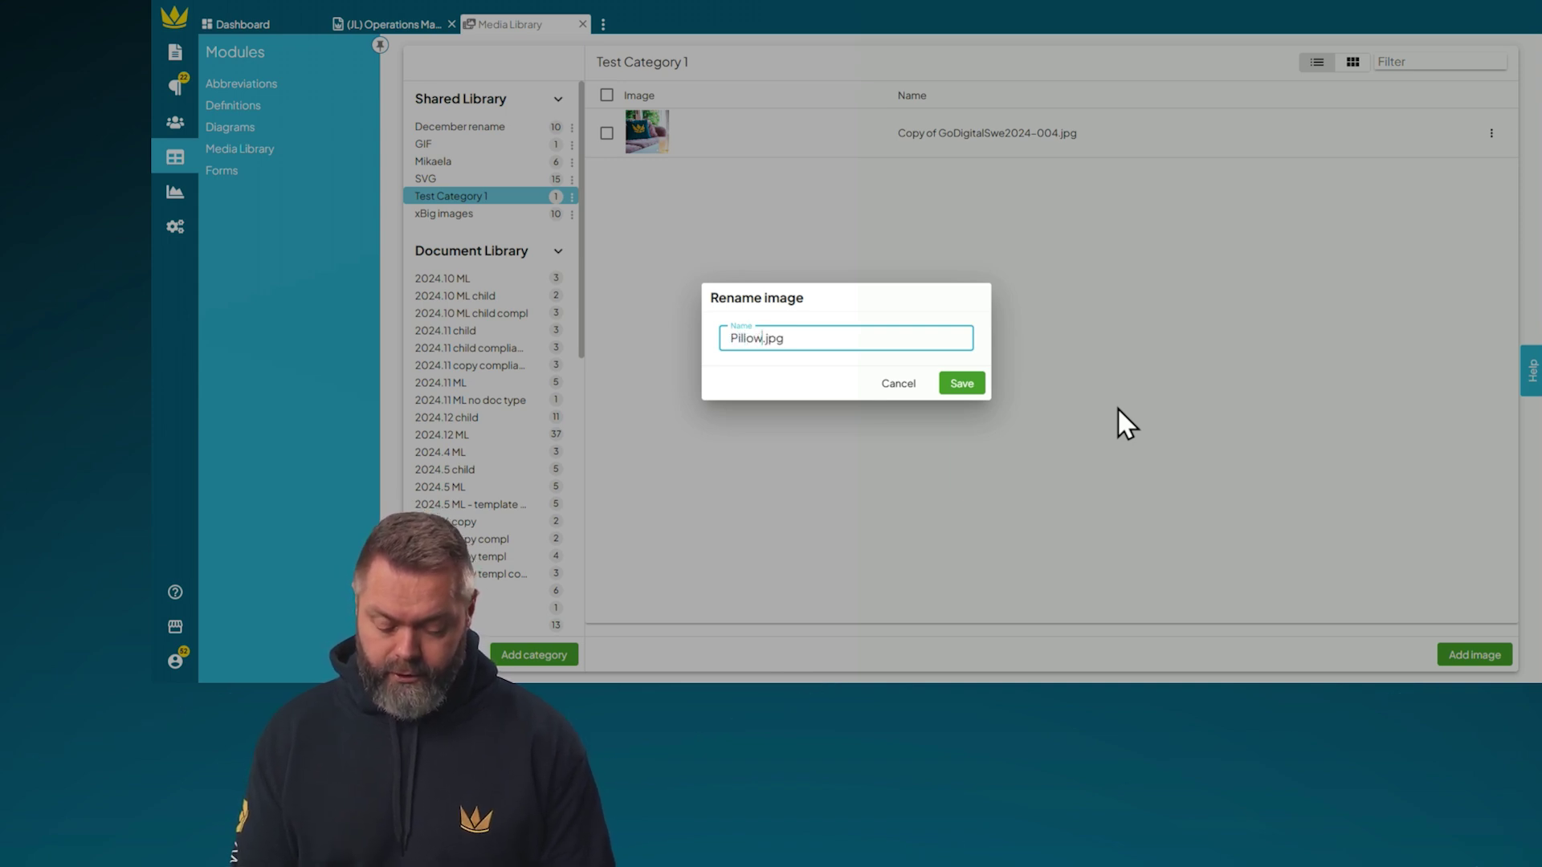
type("s WM")
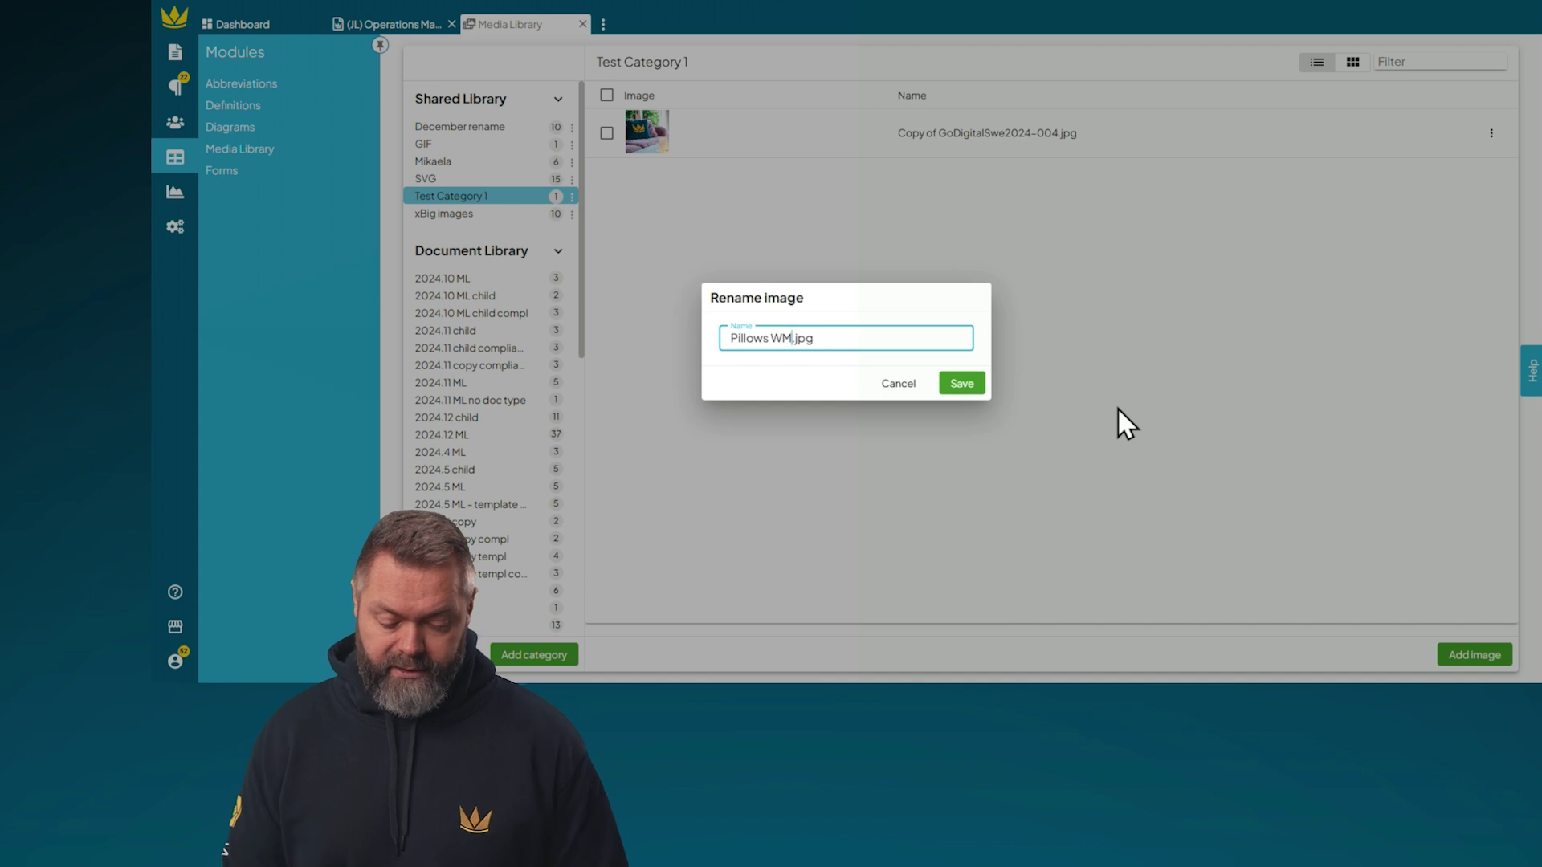
left_click(962, 384)
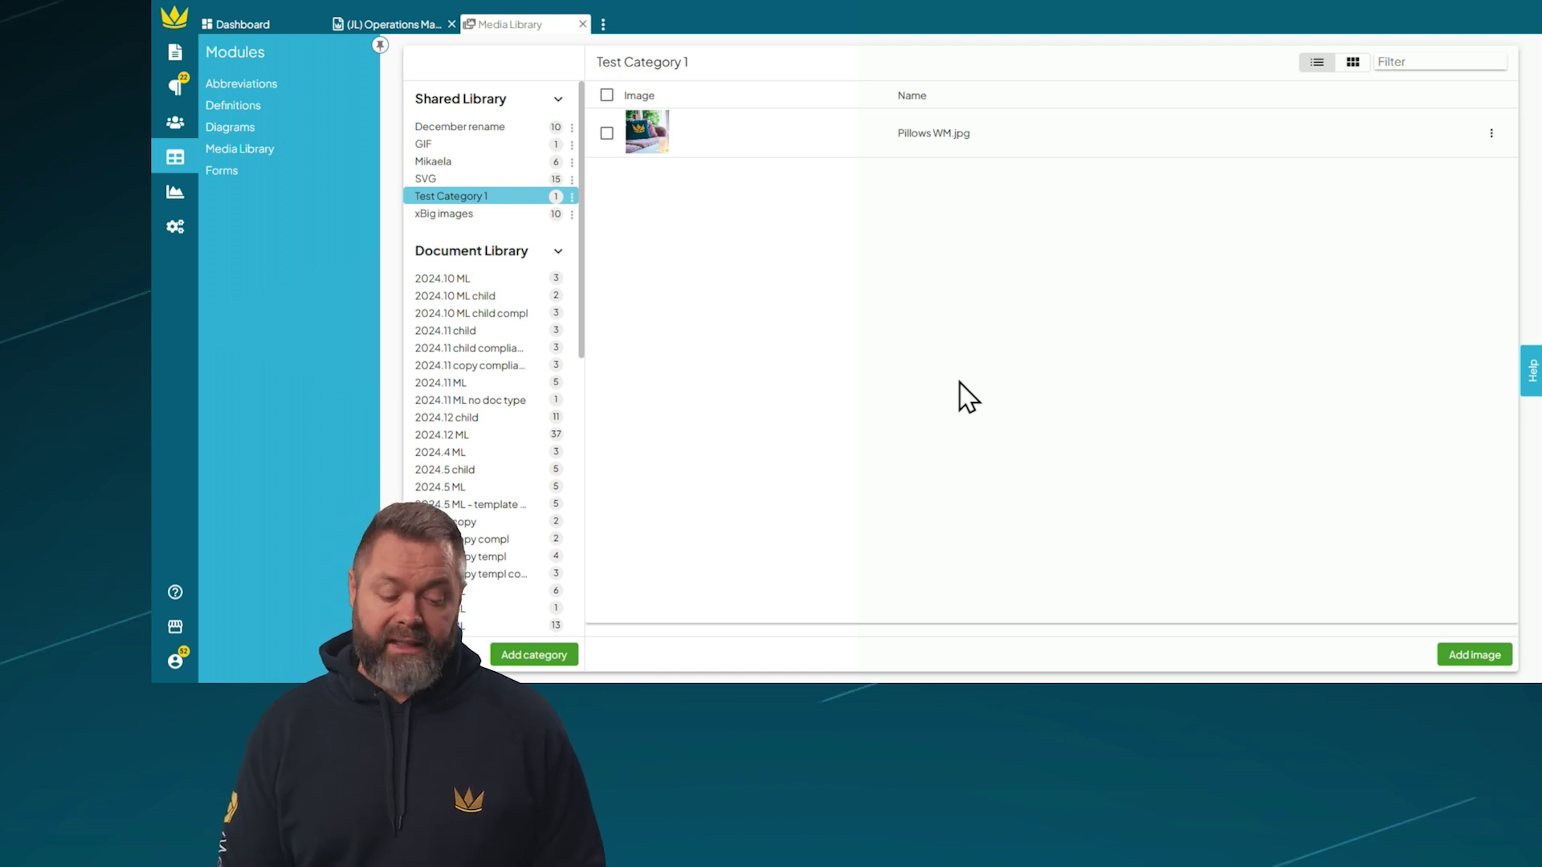
- Show the available actions for the image Pillows WM.jpg and dismiss them
left_click(1491, 134)
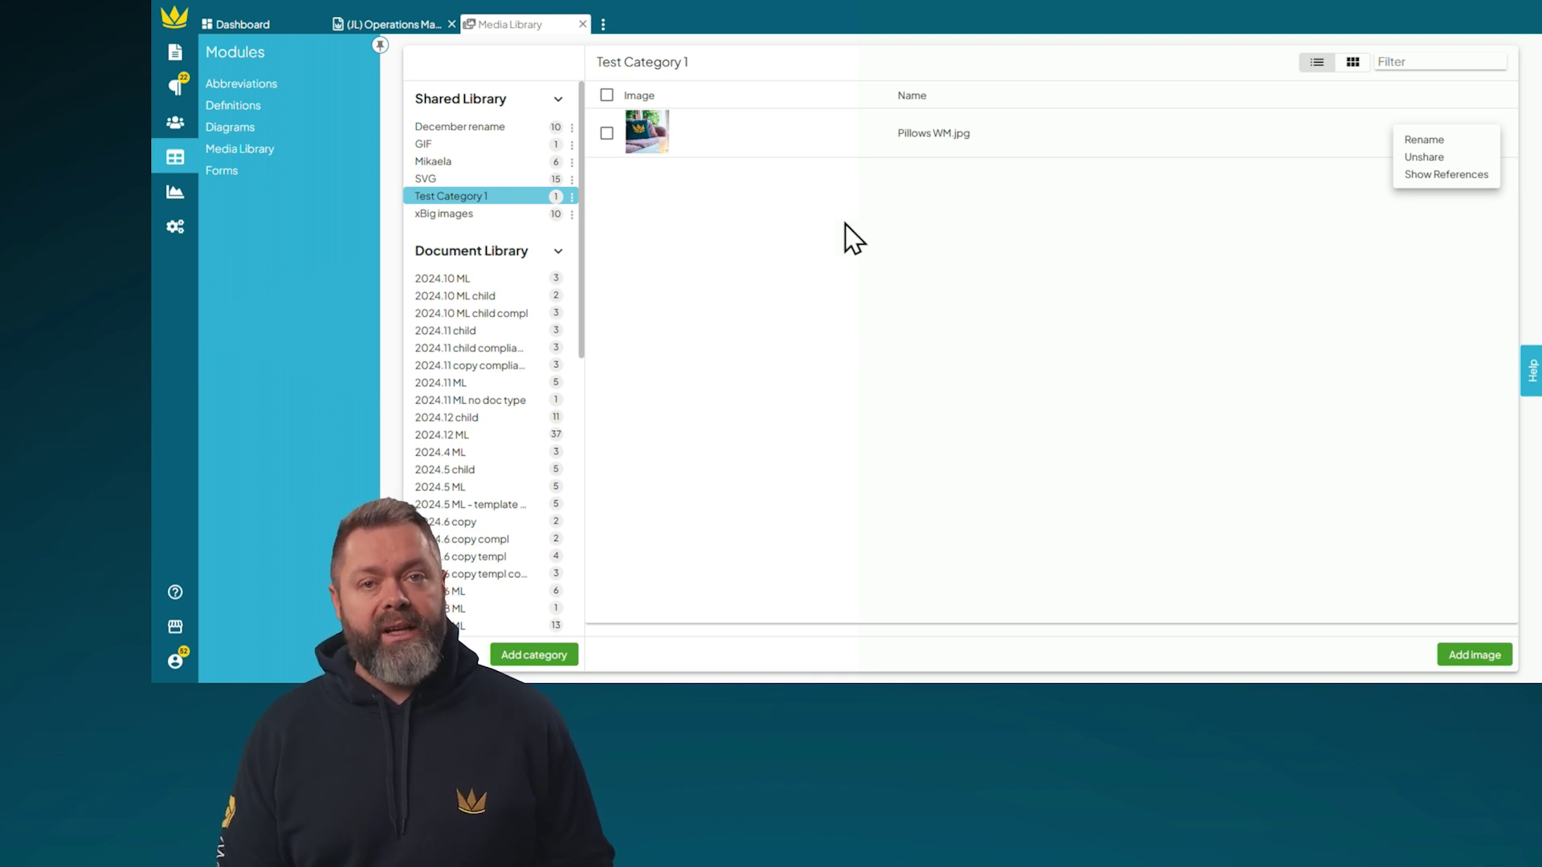
left_click(501, 214)
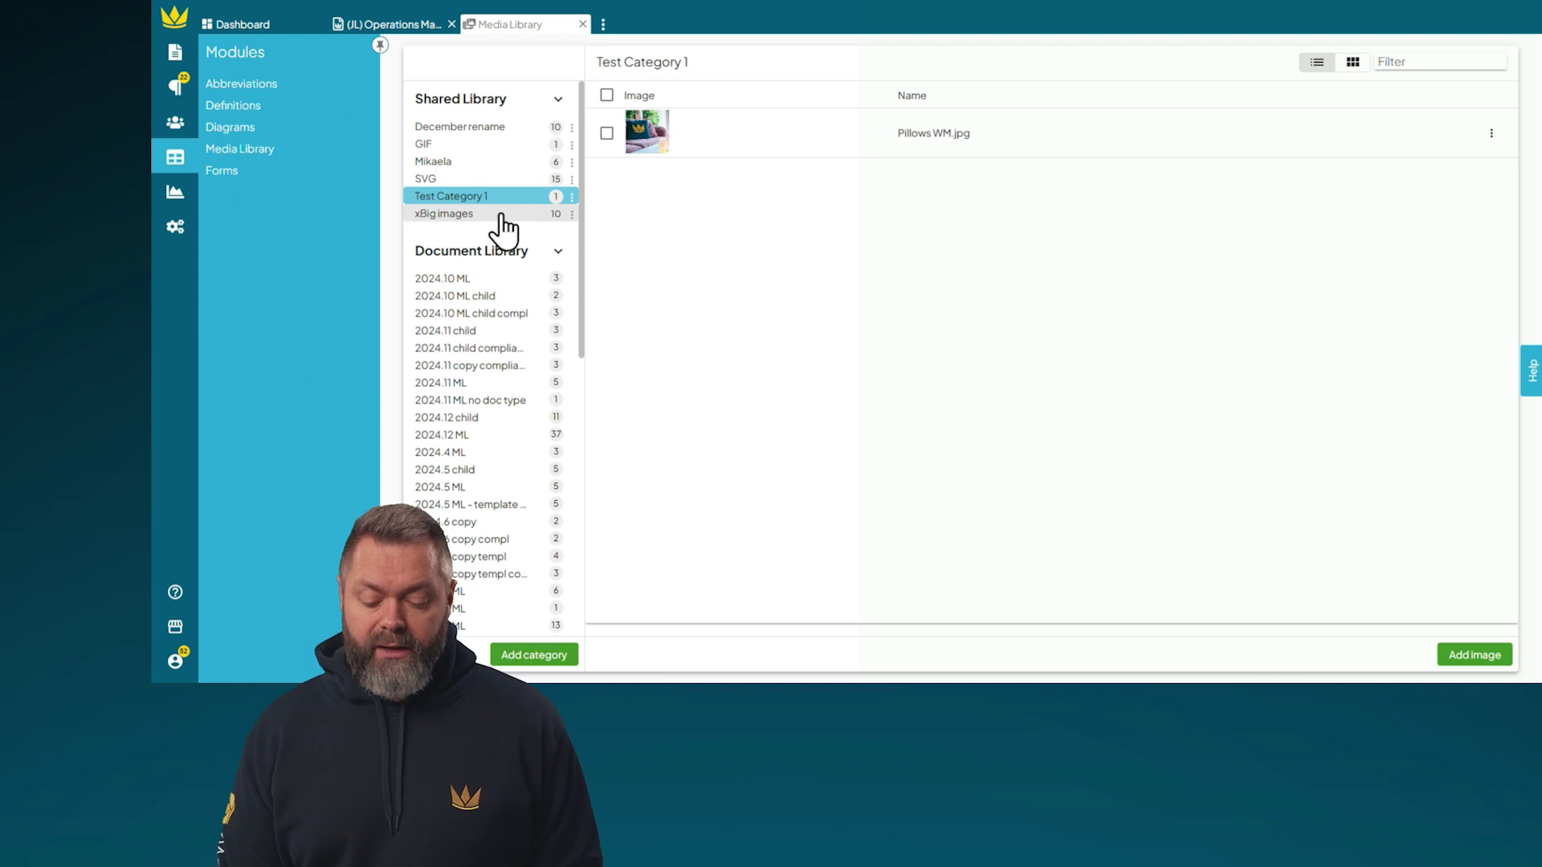
- Open the xBig images category, select all of its images and clear the selection again
left_click(501, 213)
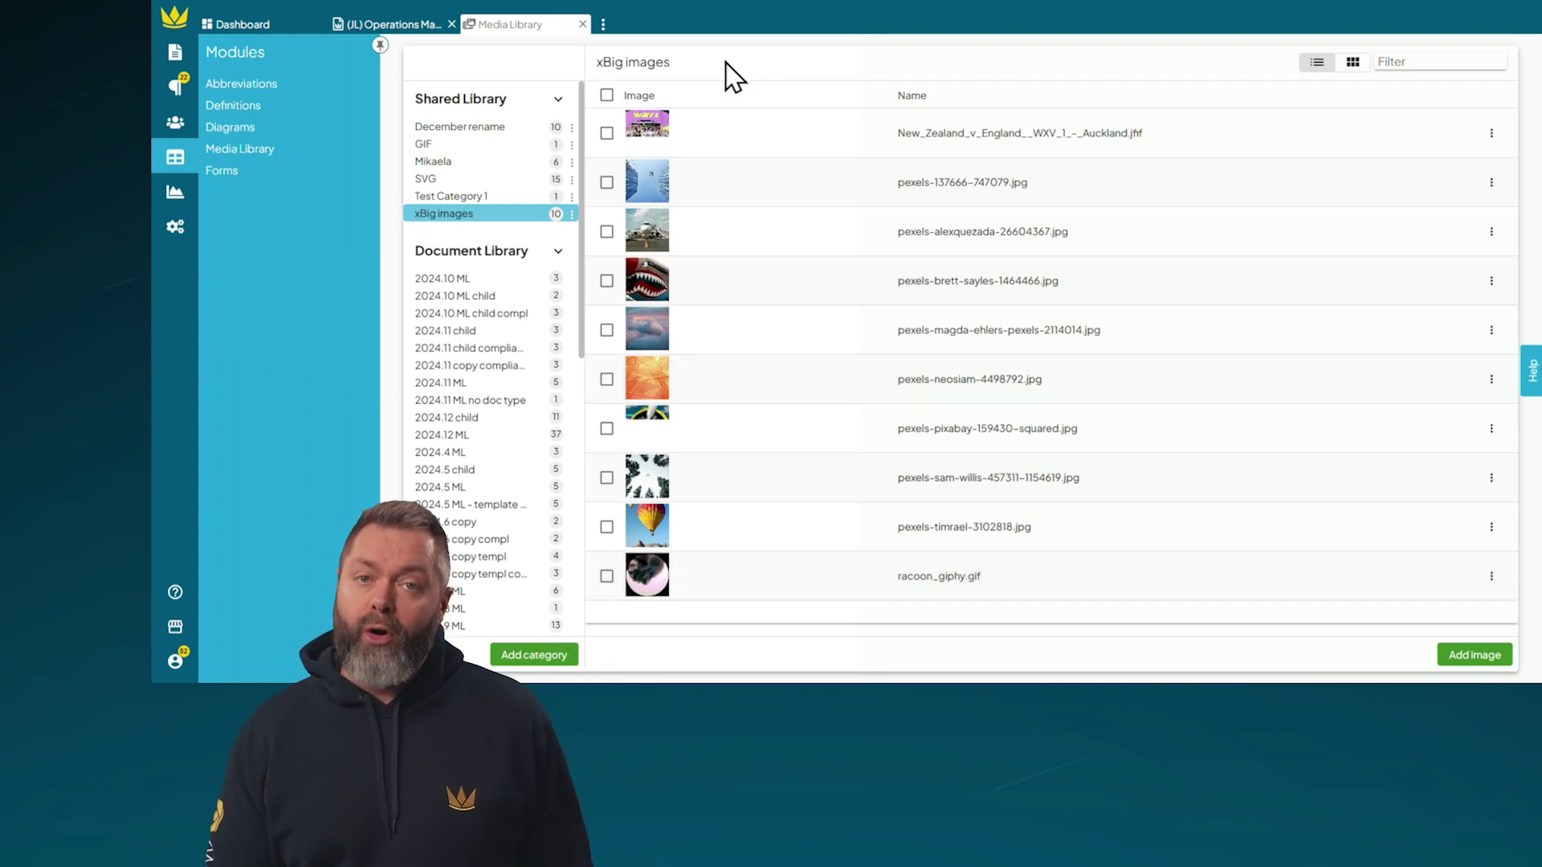
left_click(607, 96)
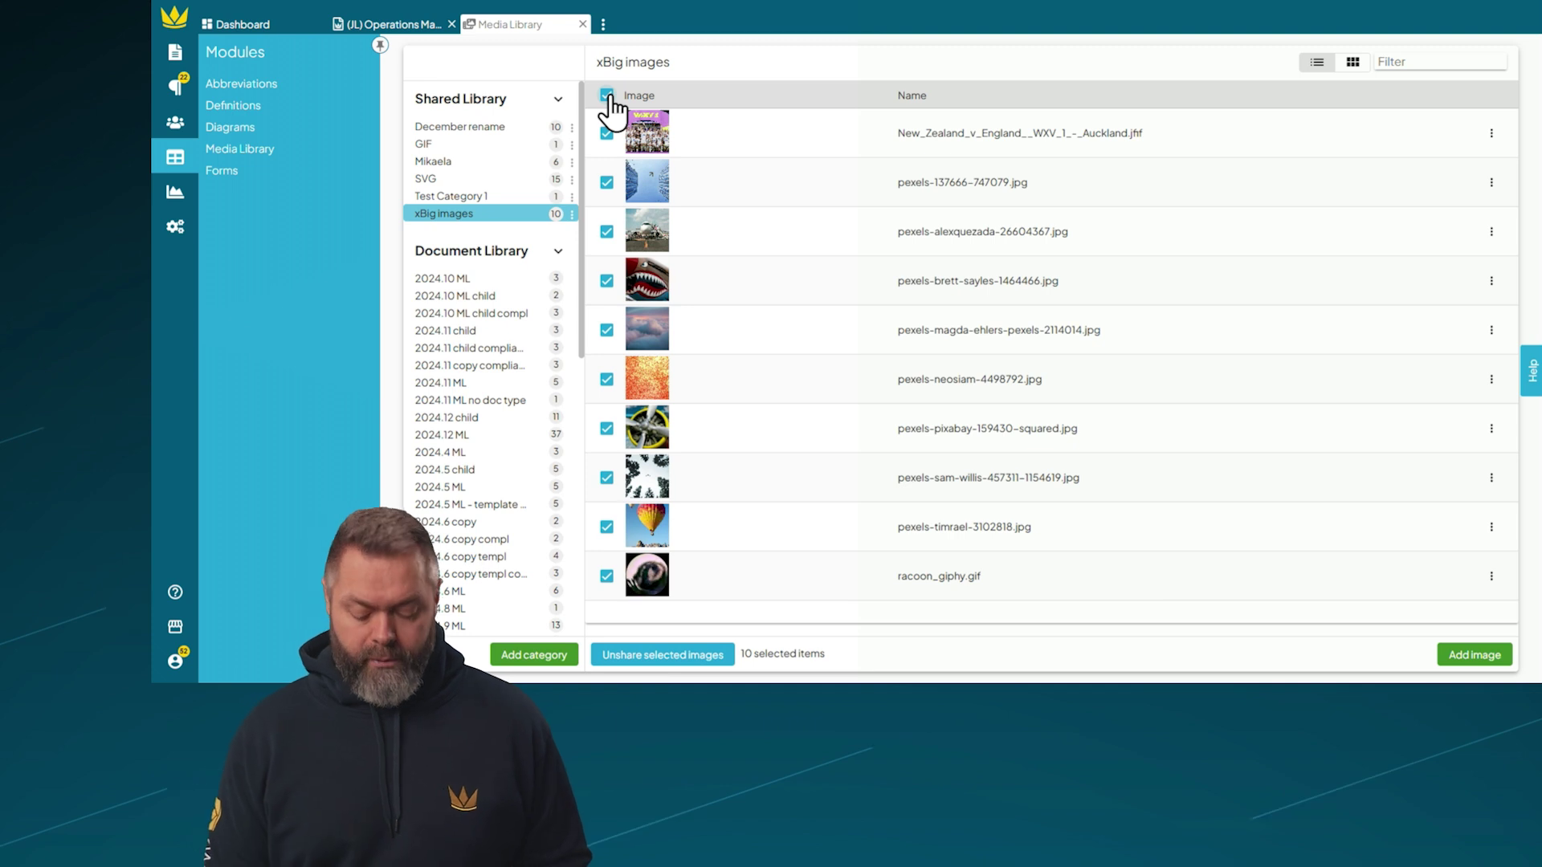
left_click(607, 96)
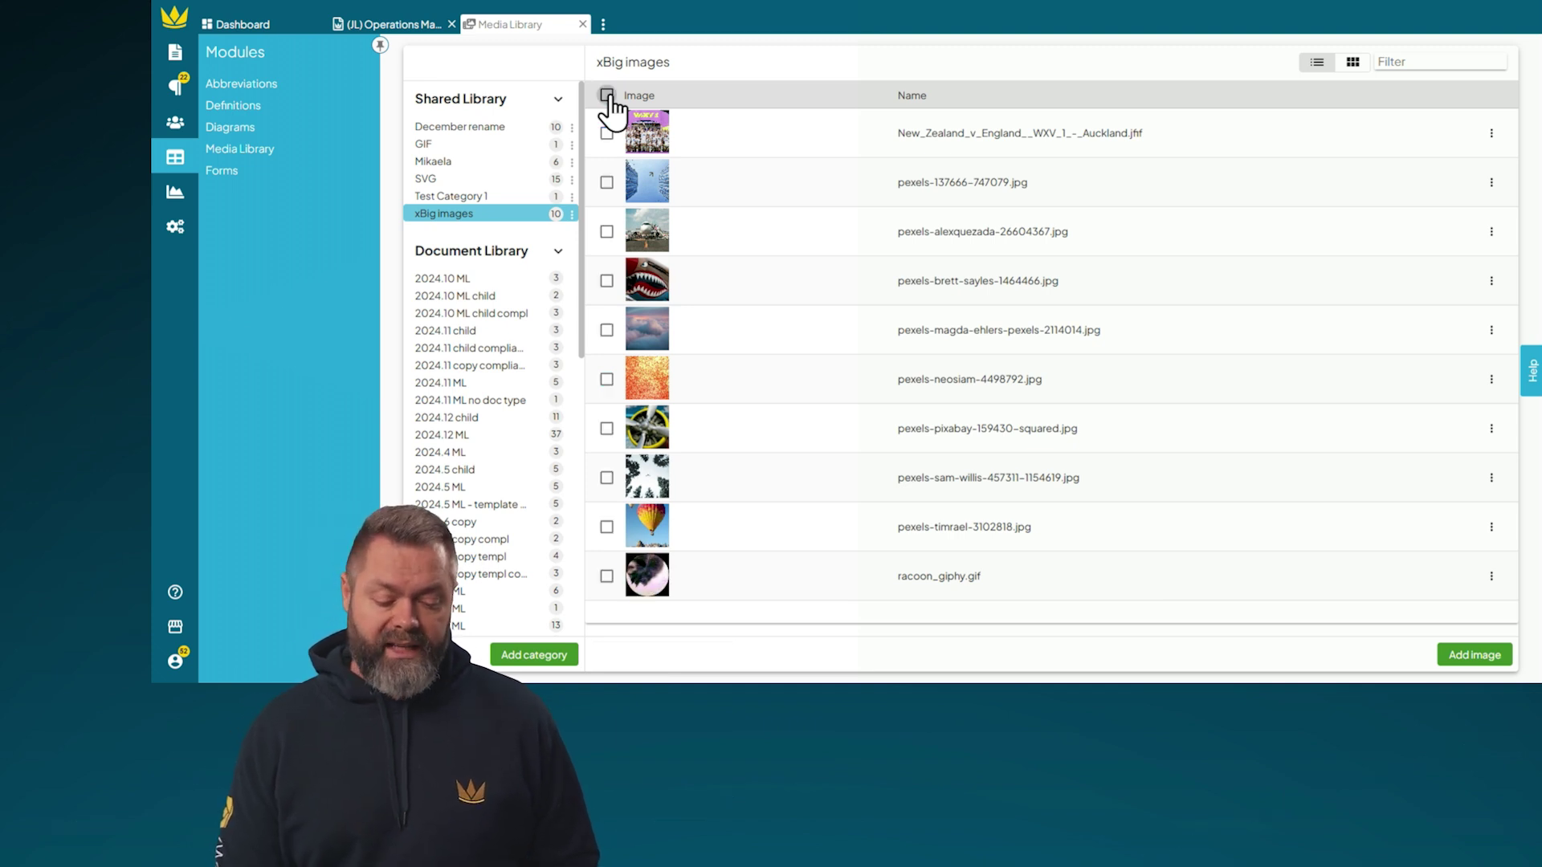
- Display the xBig images category as a thumbnail grid and check the available actions for pexels-137666-747079.jpg
left_click(1353, 63)
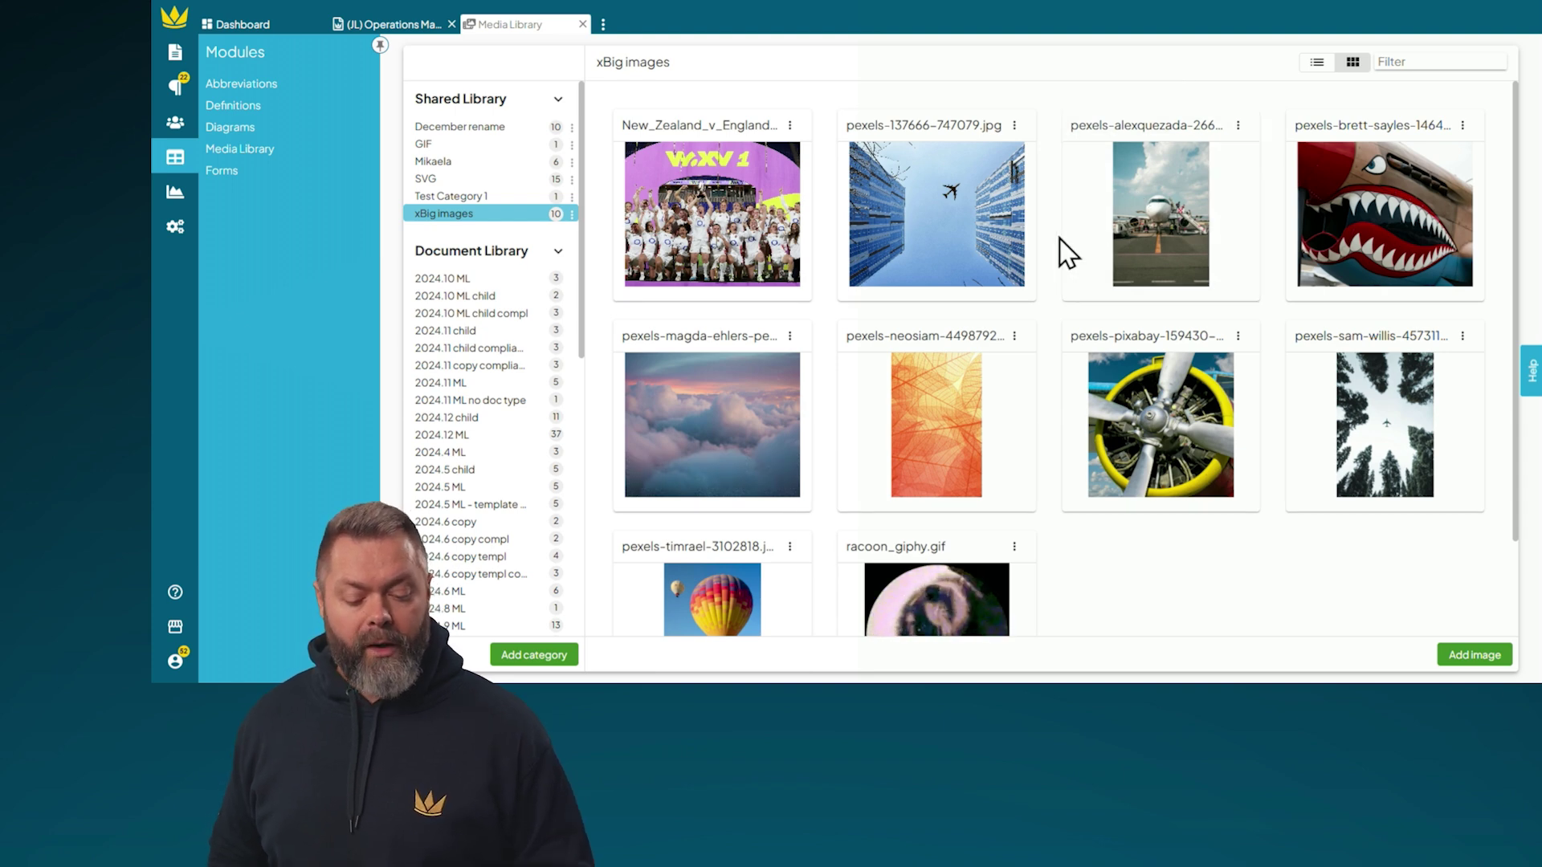
left_click(1015, 126)
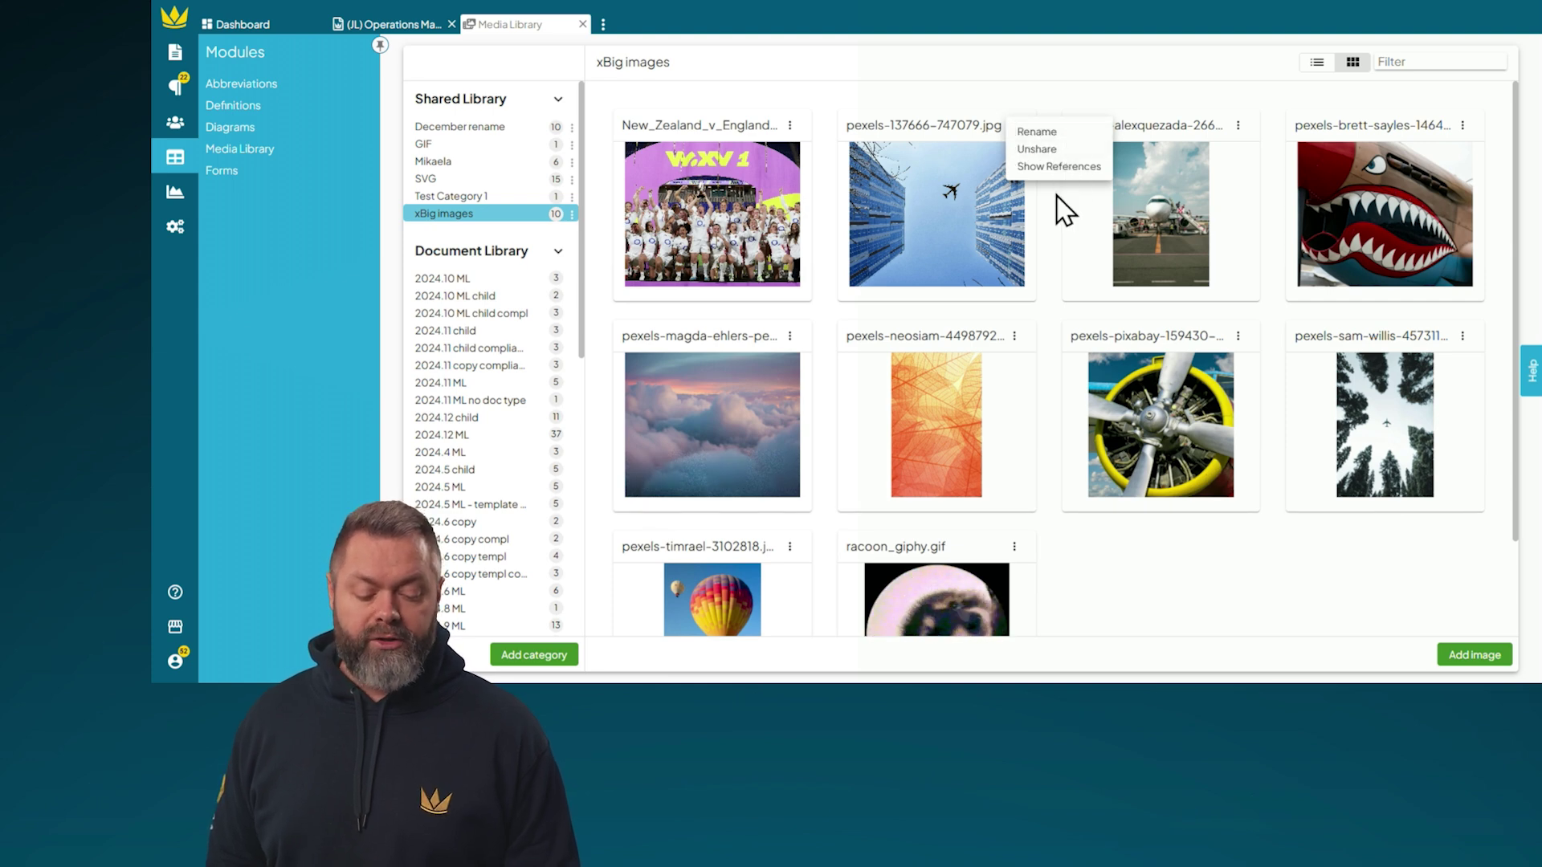
left_click(1067, 96)
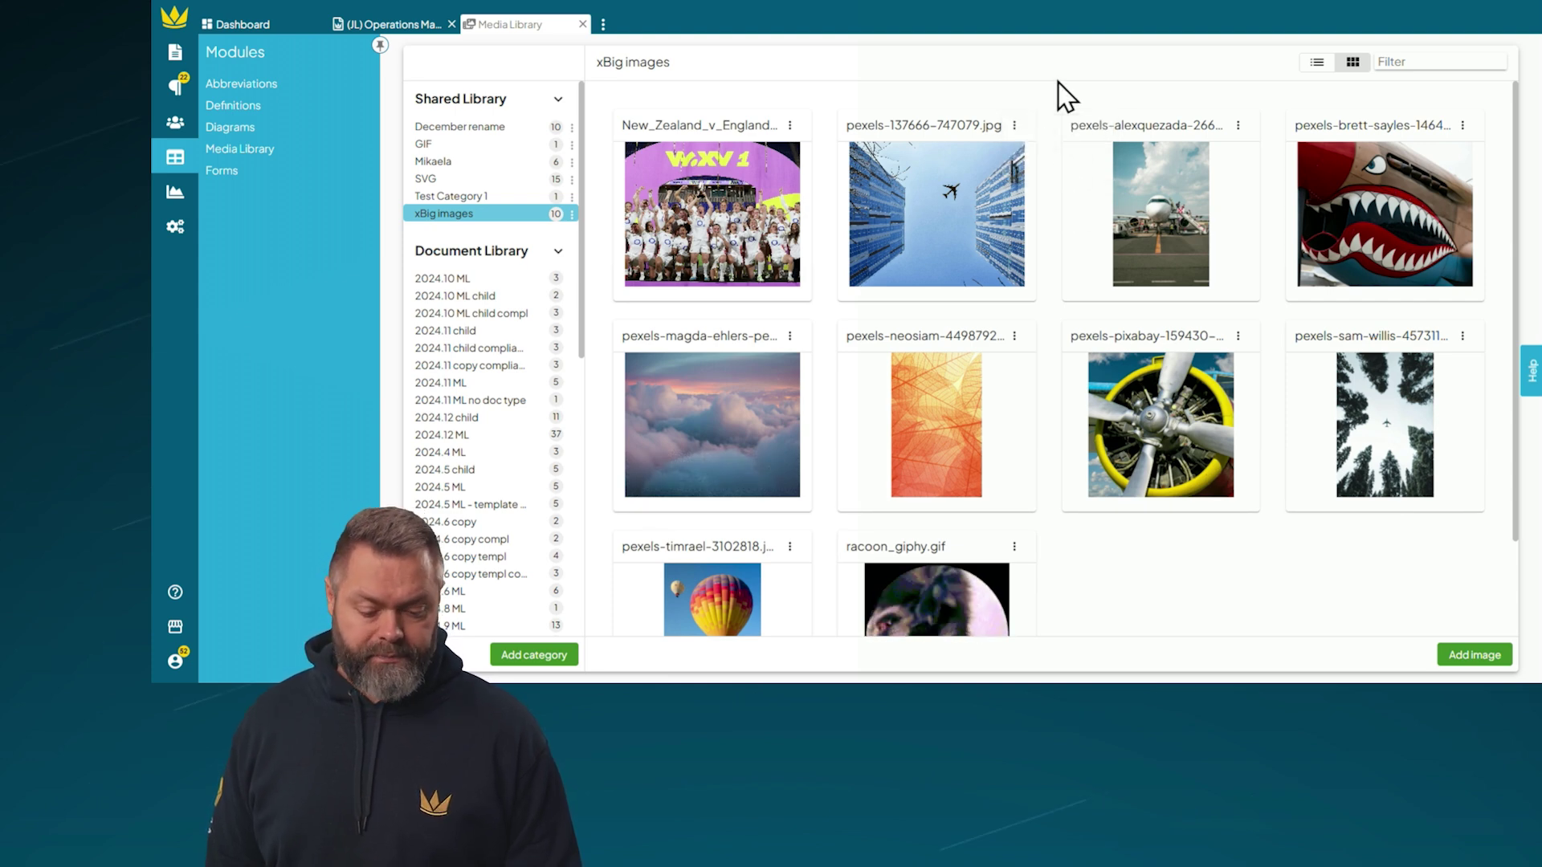
- Filter the media library by "raco" and clear the filter again
left_click(1408, 60)
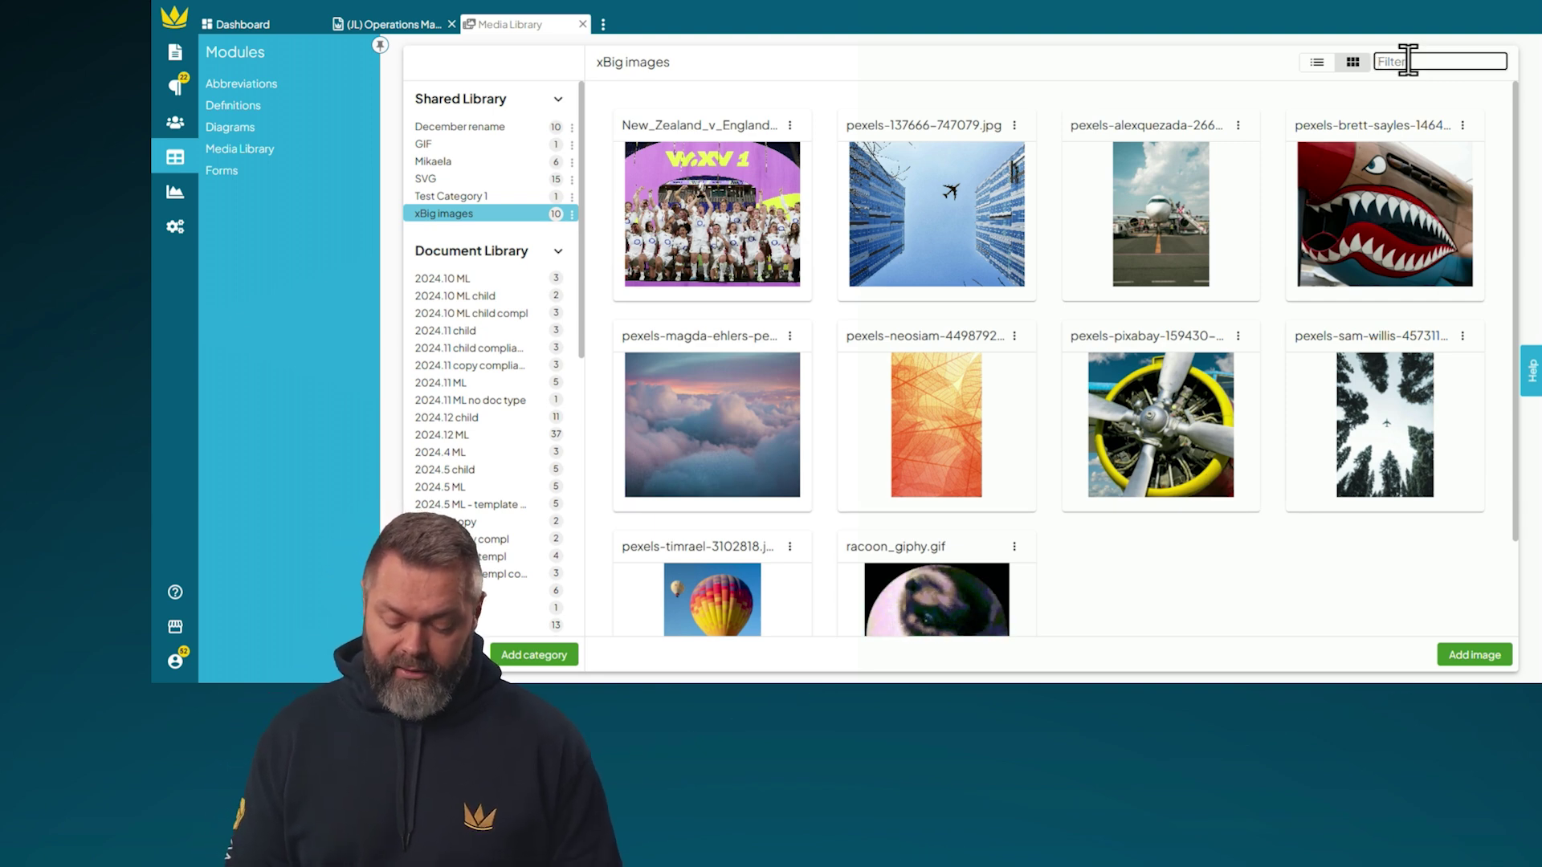
type("raco")
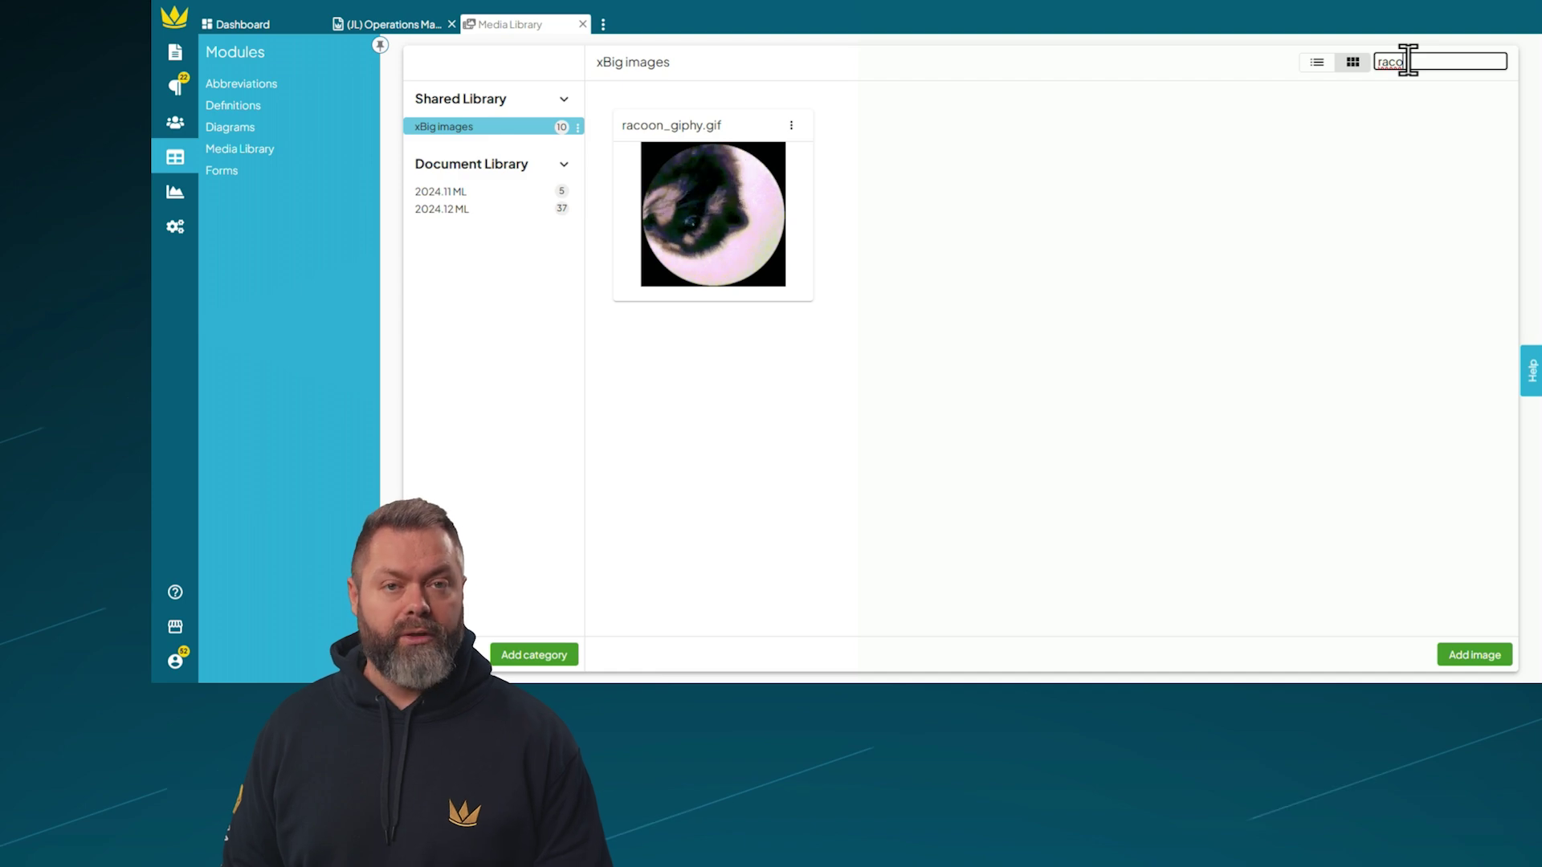
key("BackSpace")
key("BackSpace")
key("BackSpace")
key("BackSpace")
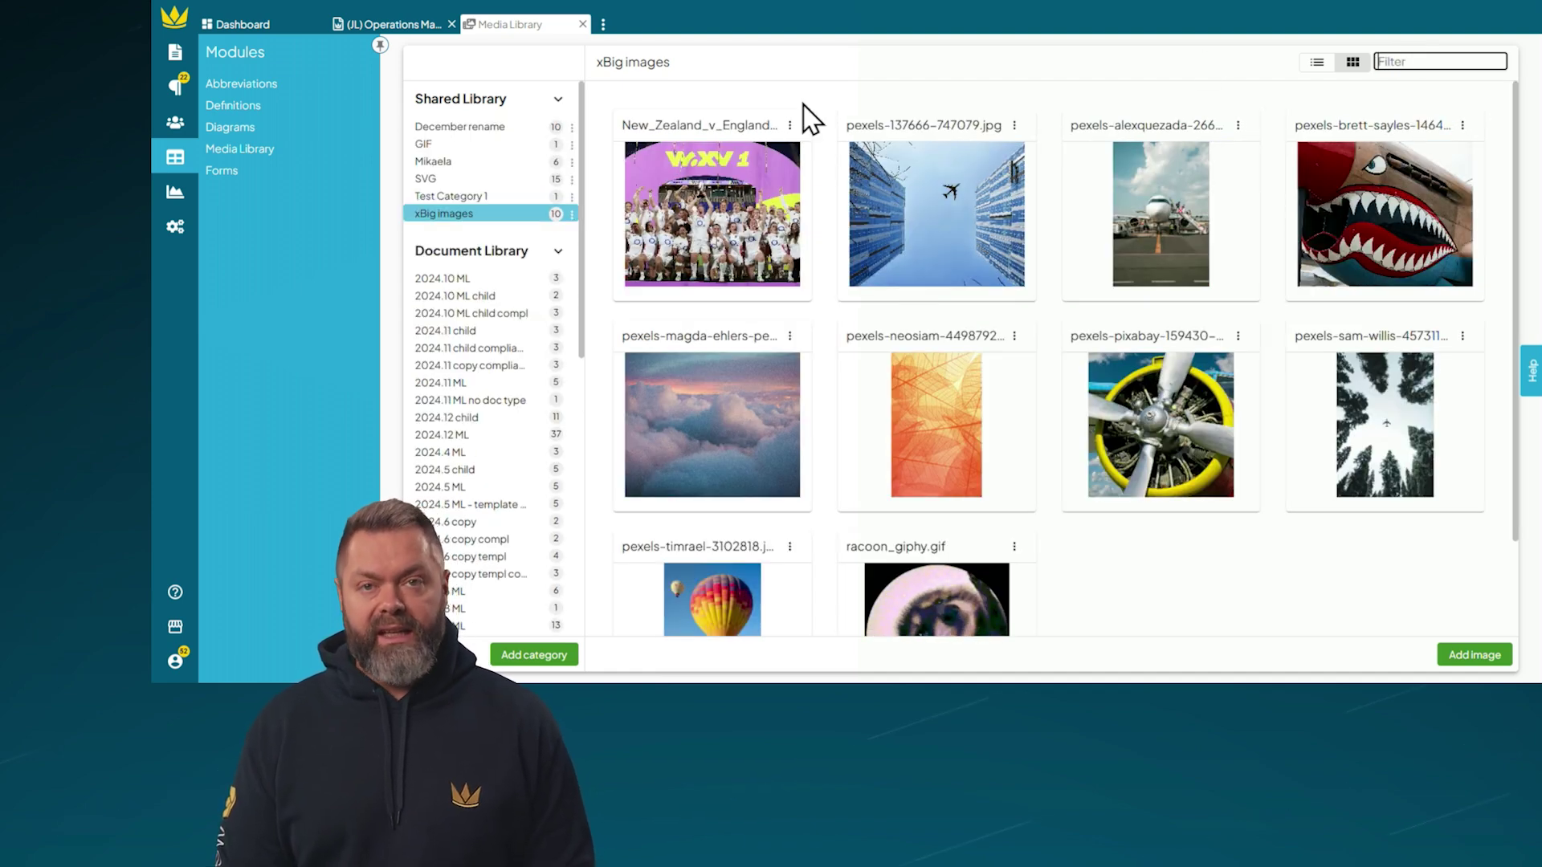
- Show the management options for the shared category Test Category 1 and dismiss them
left_click(574, 197)
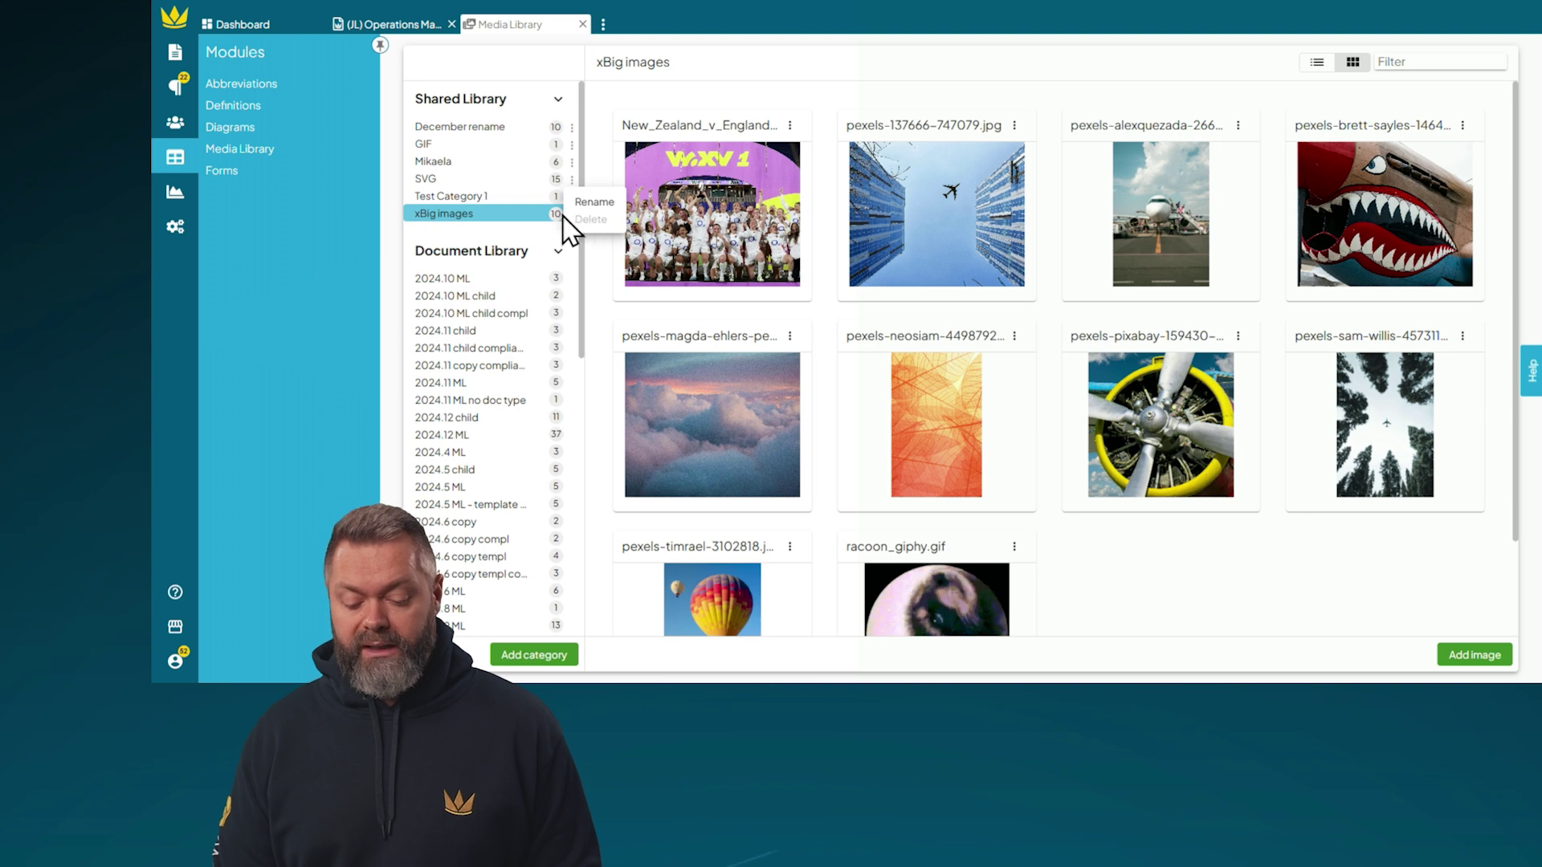
left_click(516, 210)
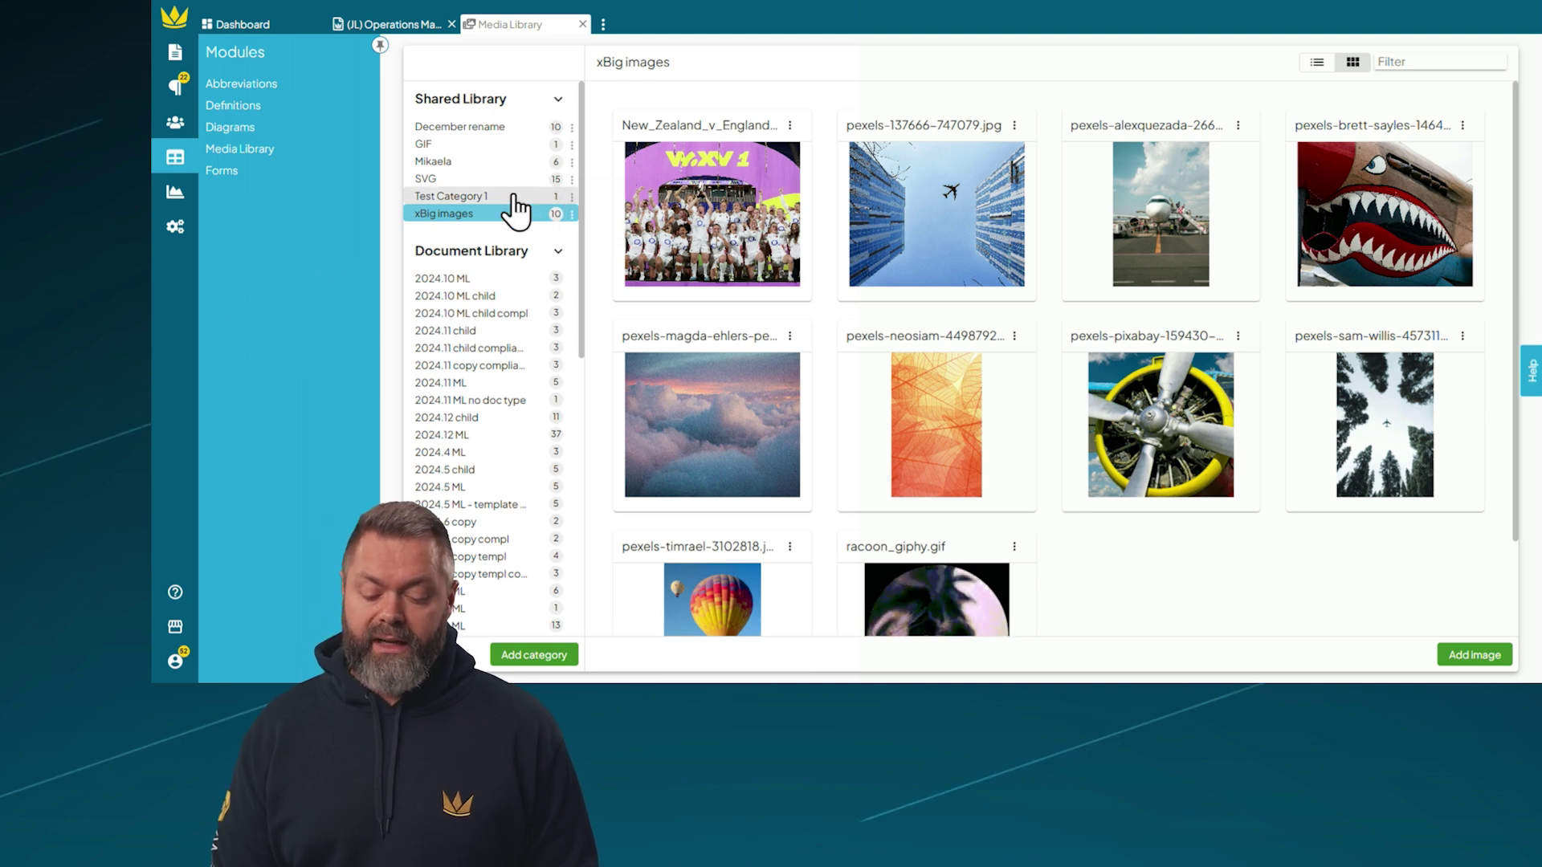
left_click(513, 197)
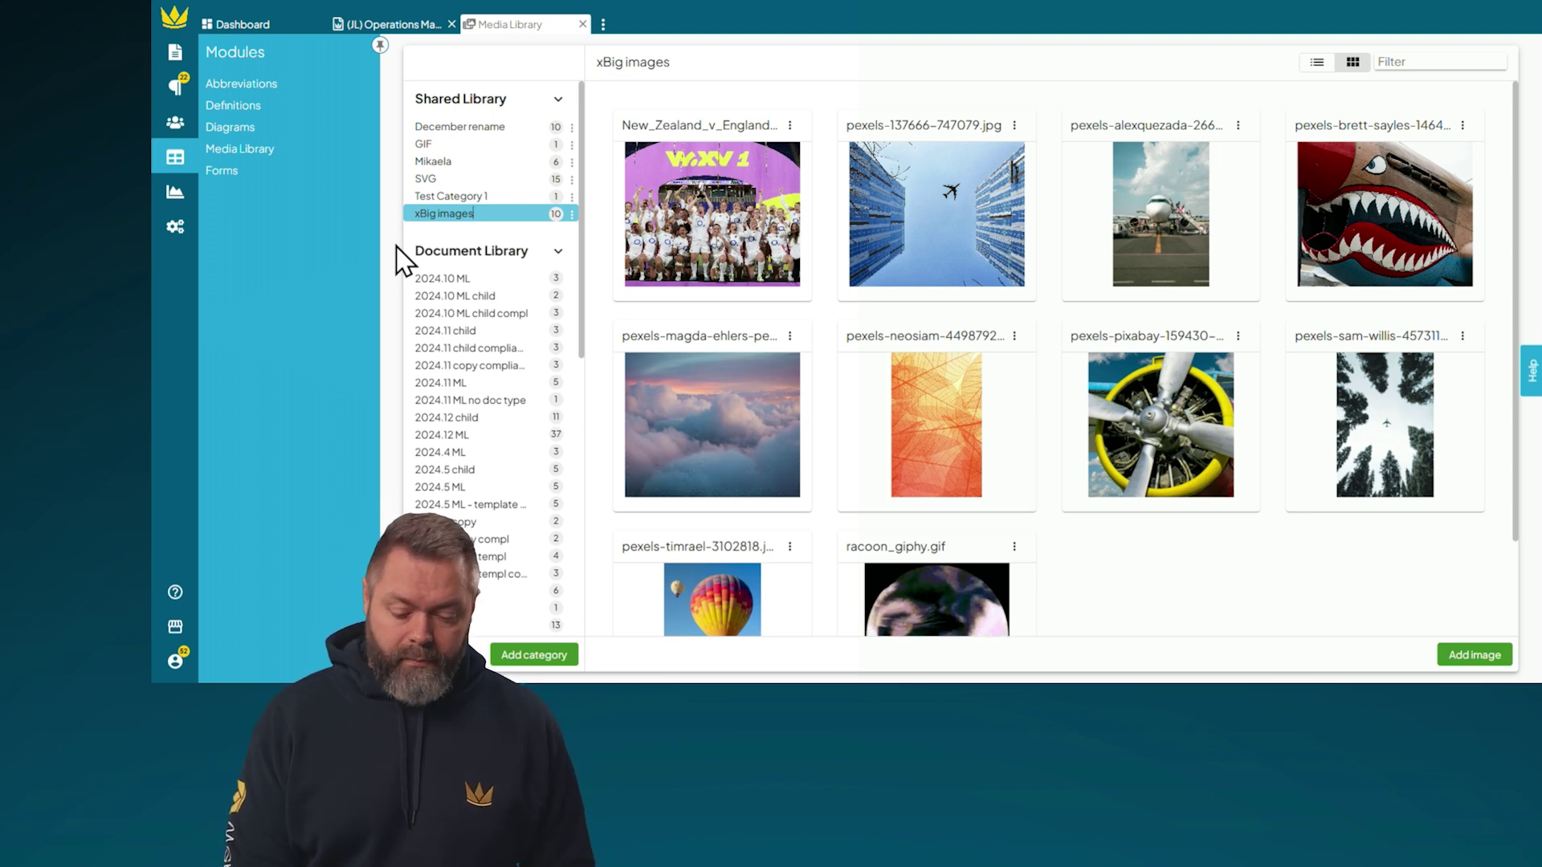
- In the 2024.10 ML document library, show the document references for rubber-ring.png and open its referenced page 4-2 in 2024.10 ML
left_click(462, 286)
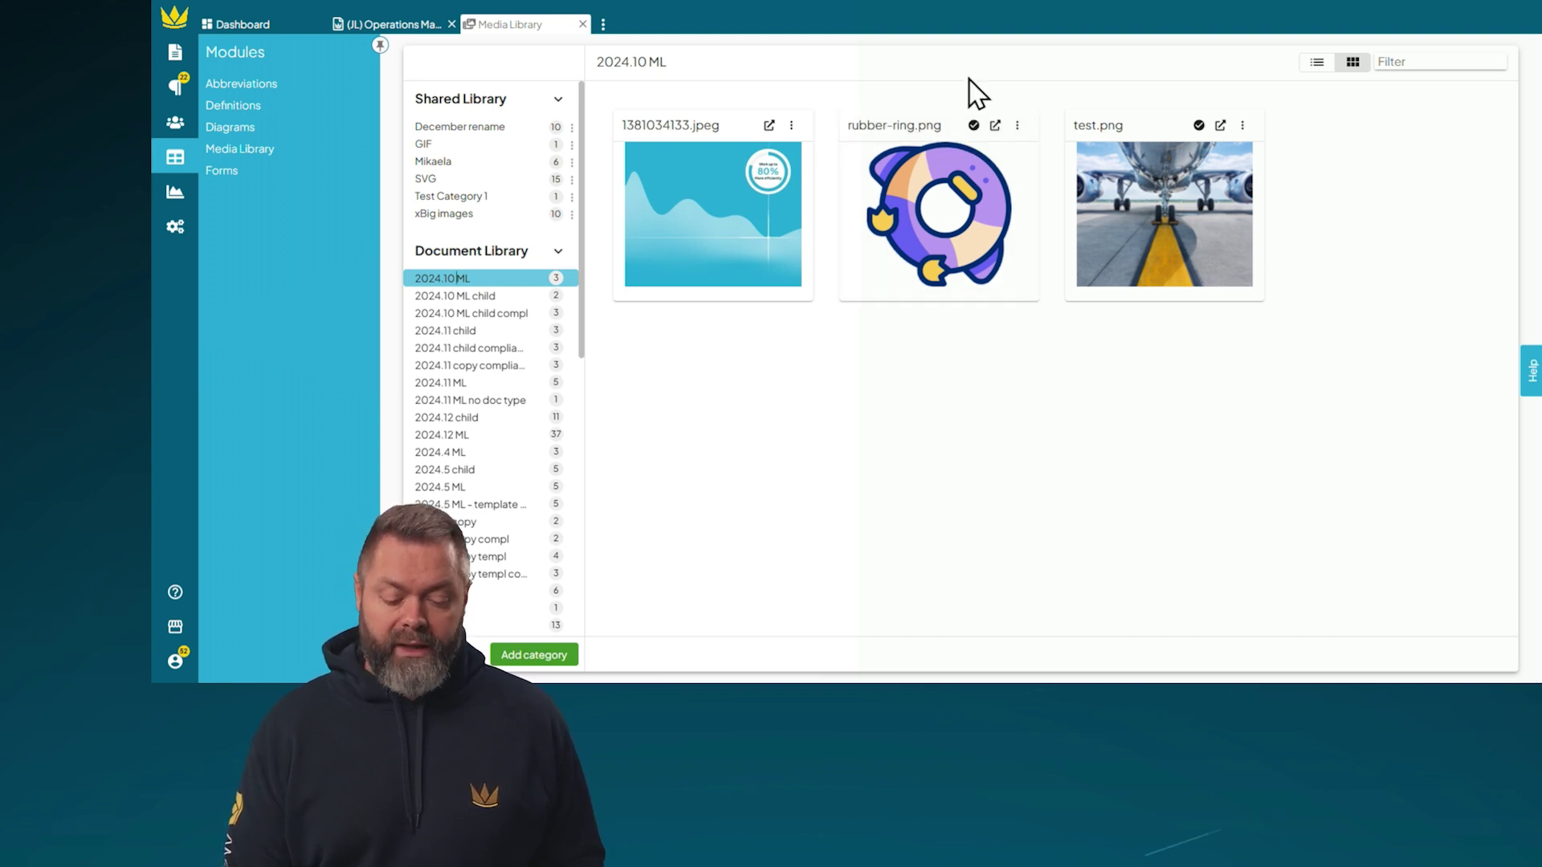
left_click(1017, 126)
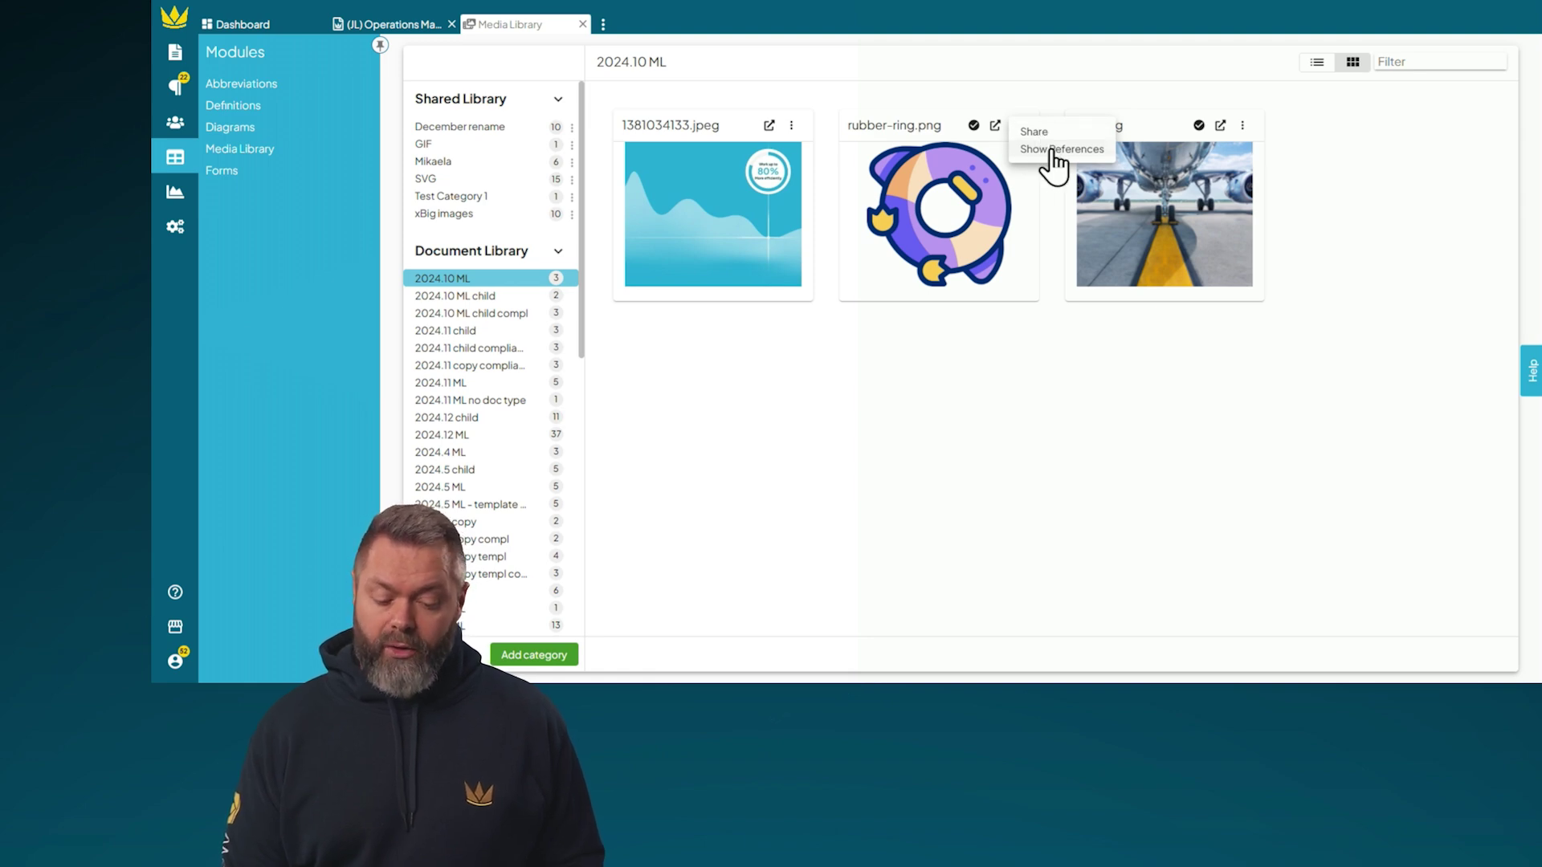
left_click(1049, 149)
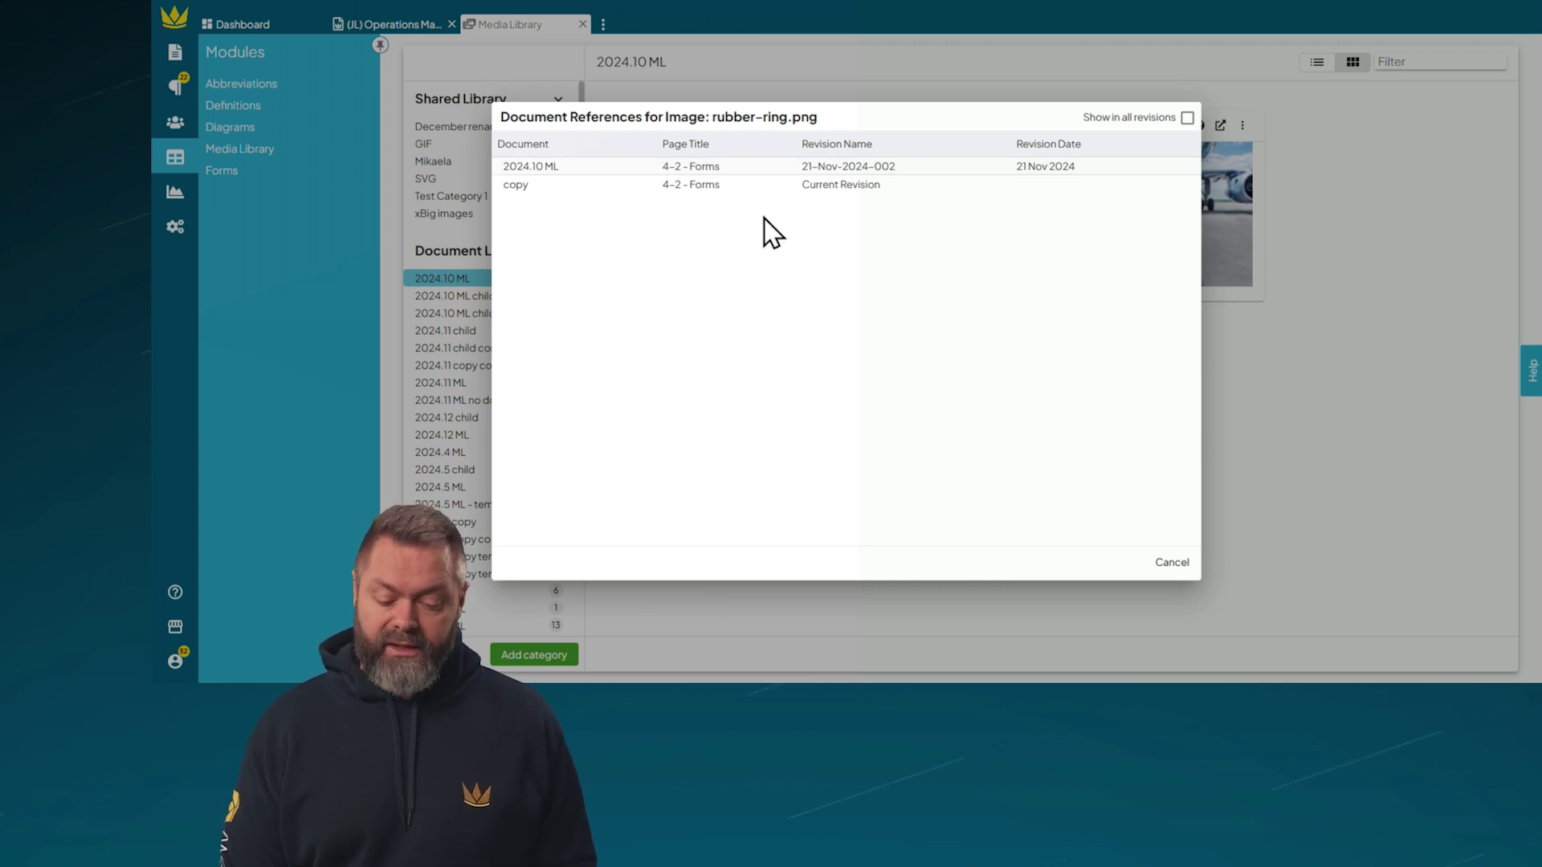
left_click(823, 184)
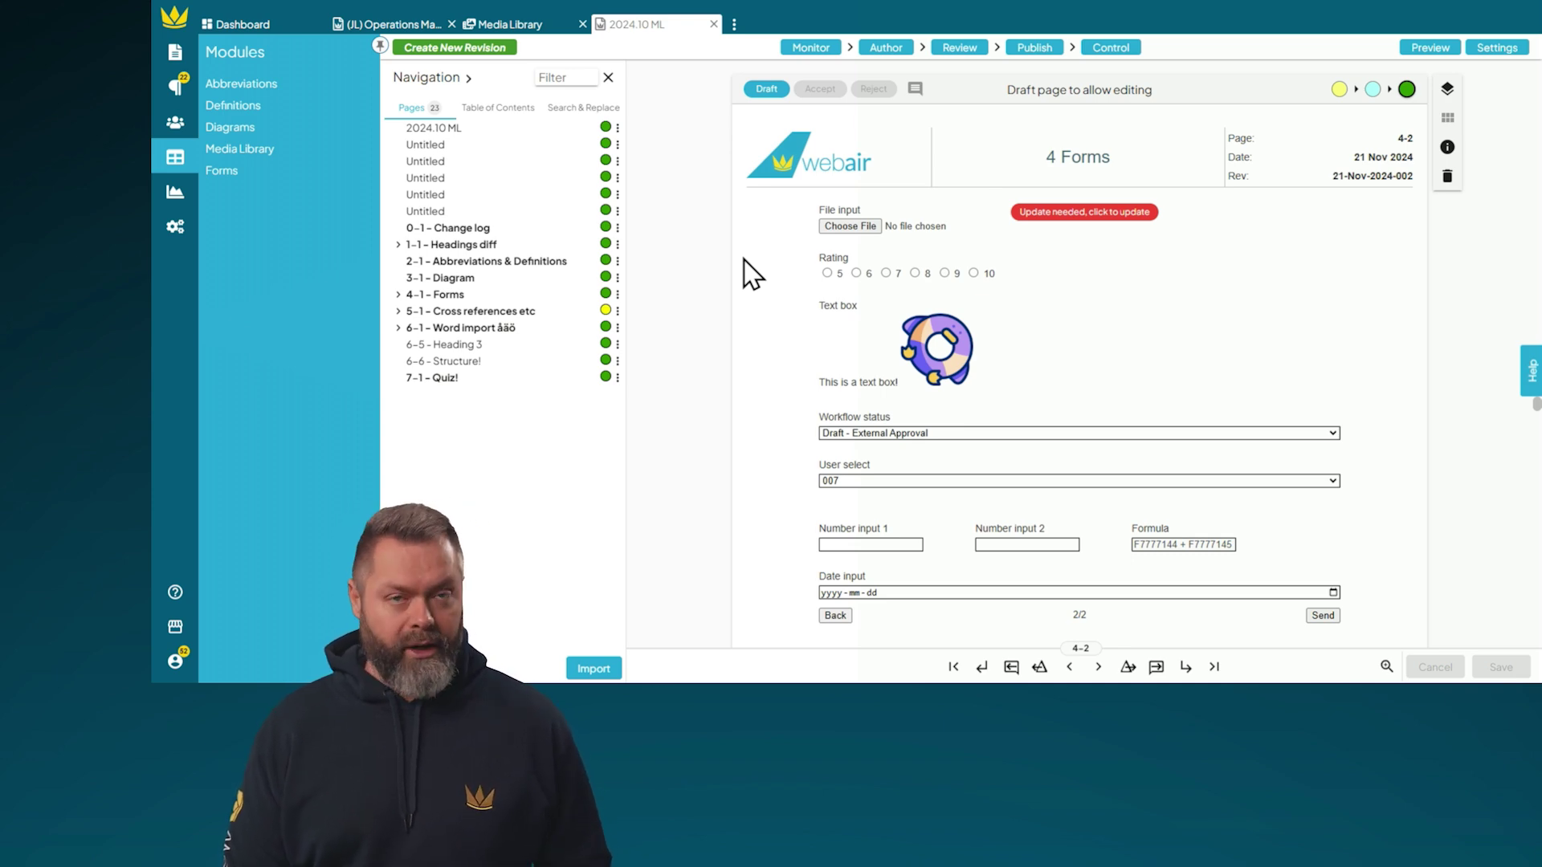
- Return to the Media Library and preview test.png from the 2024.10 ML document library, closing the preview afterwards
left_click(520, 27)
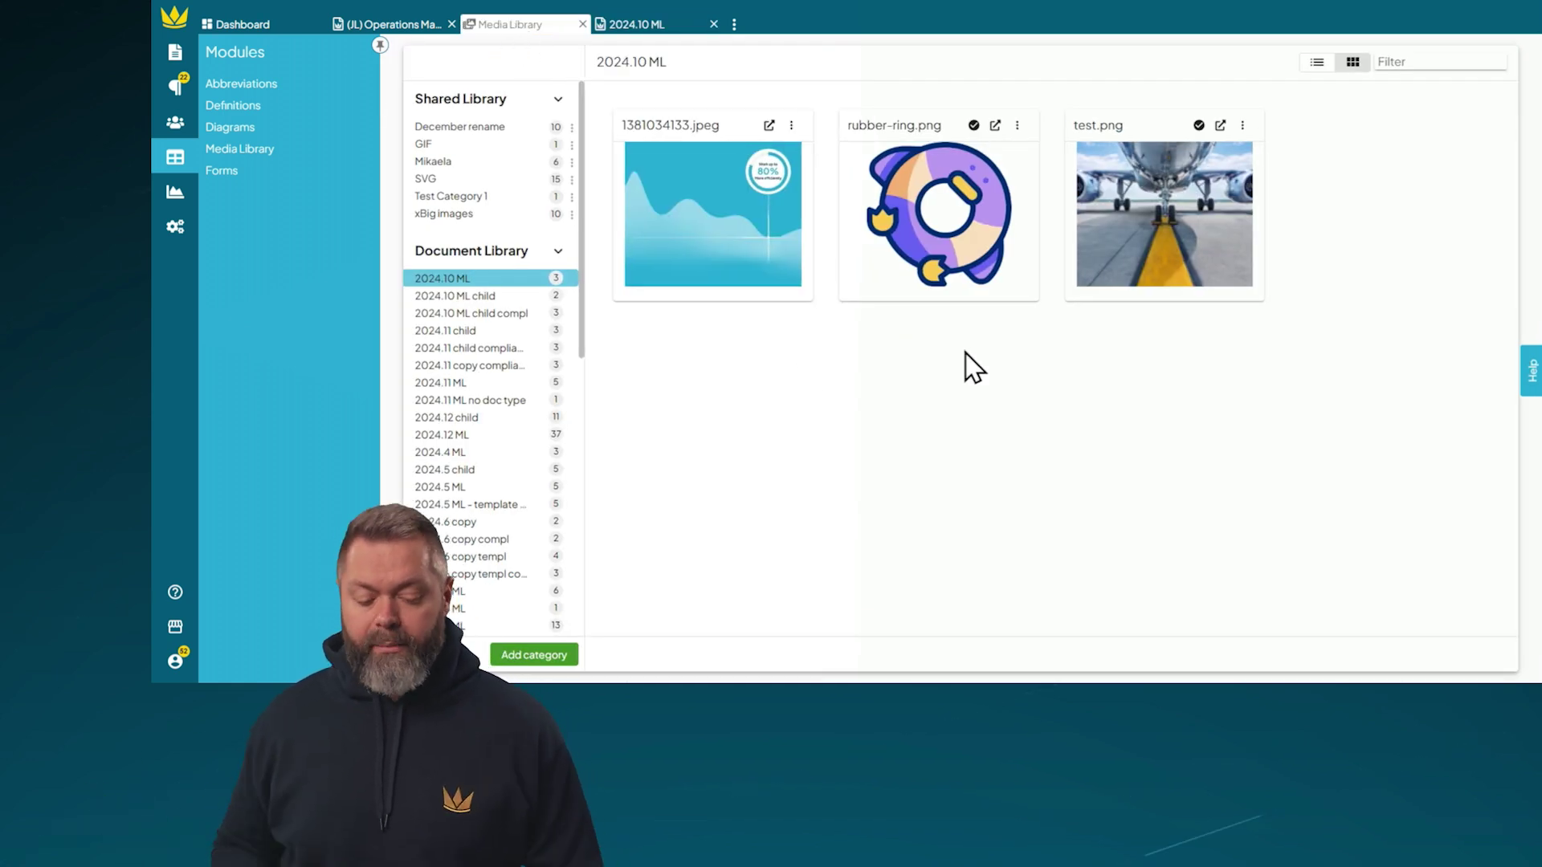
left_click(1137, 255)
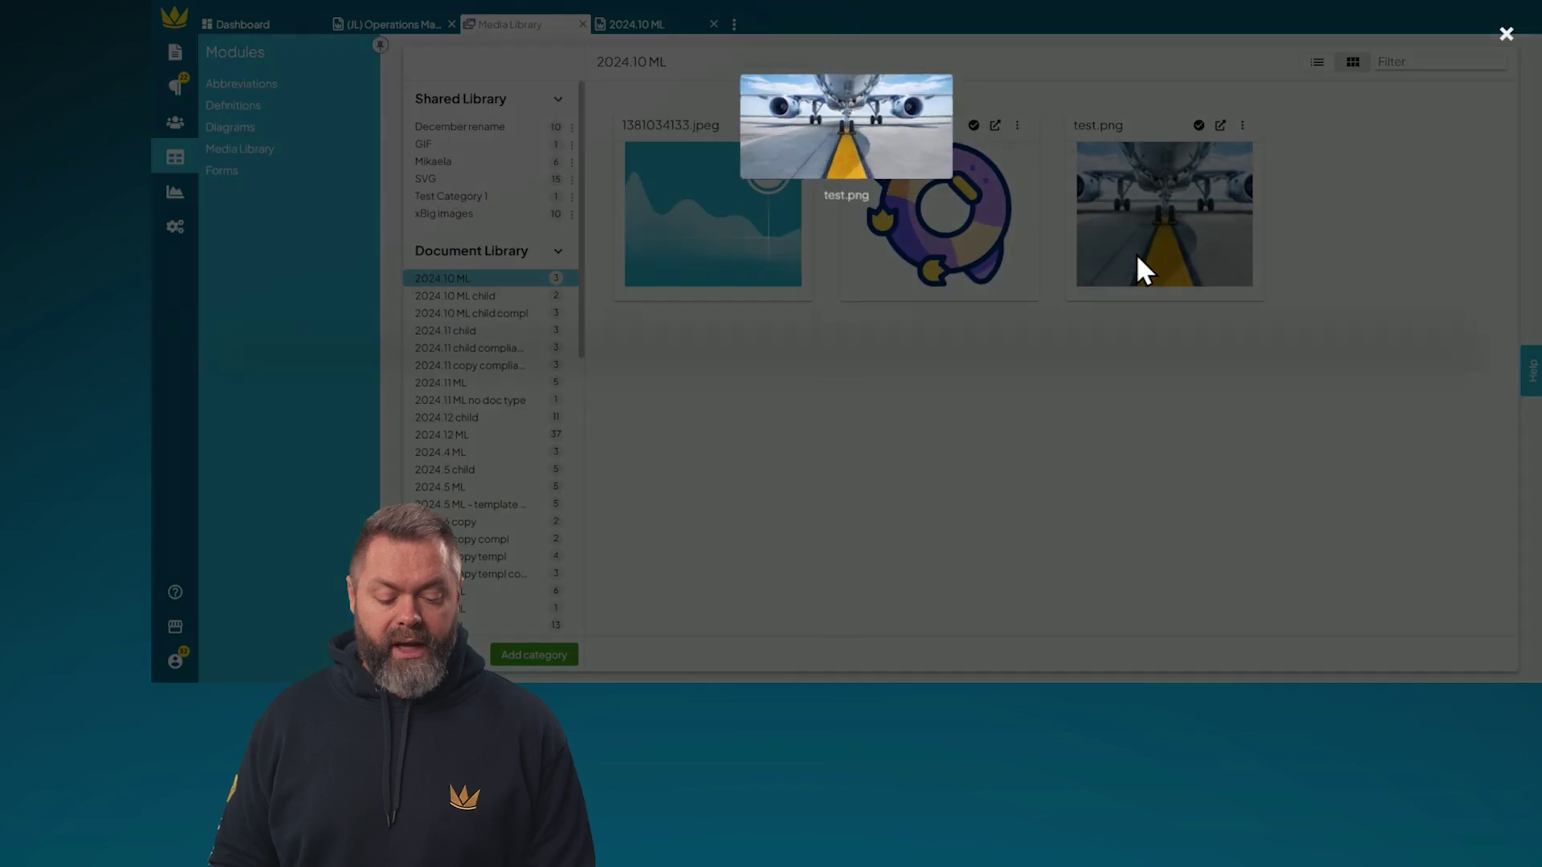
left_click(1138, 257)
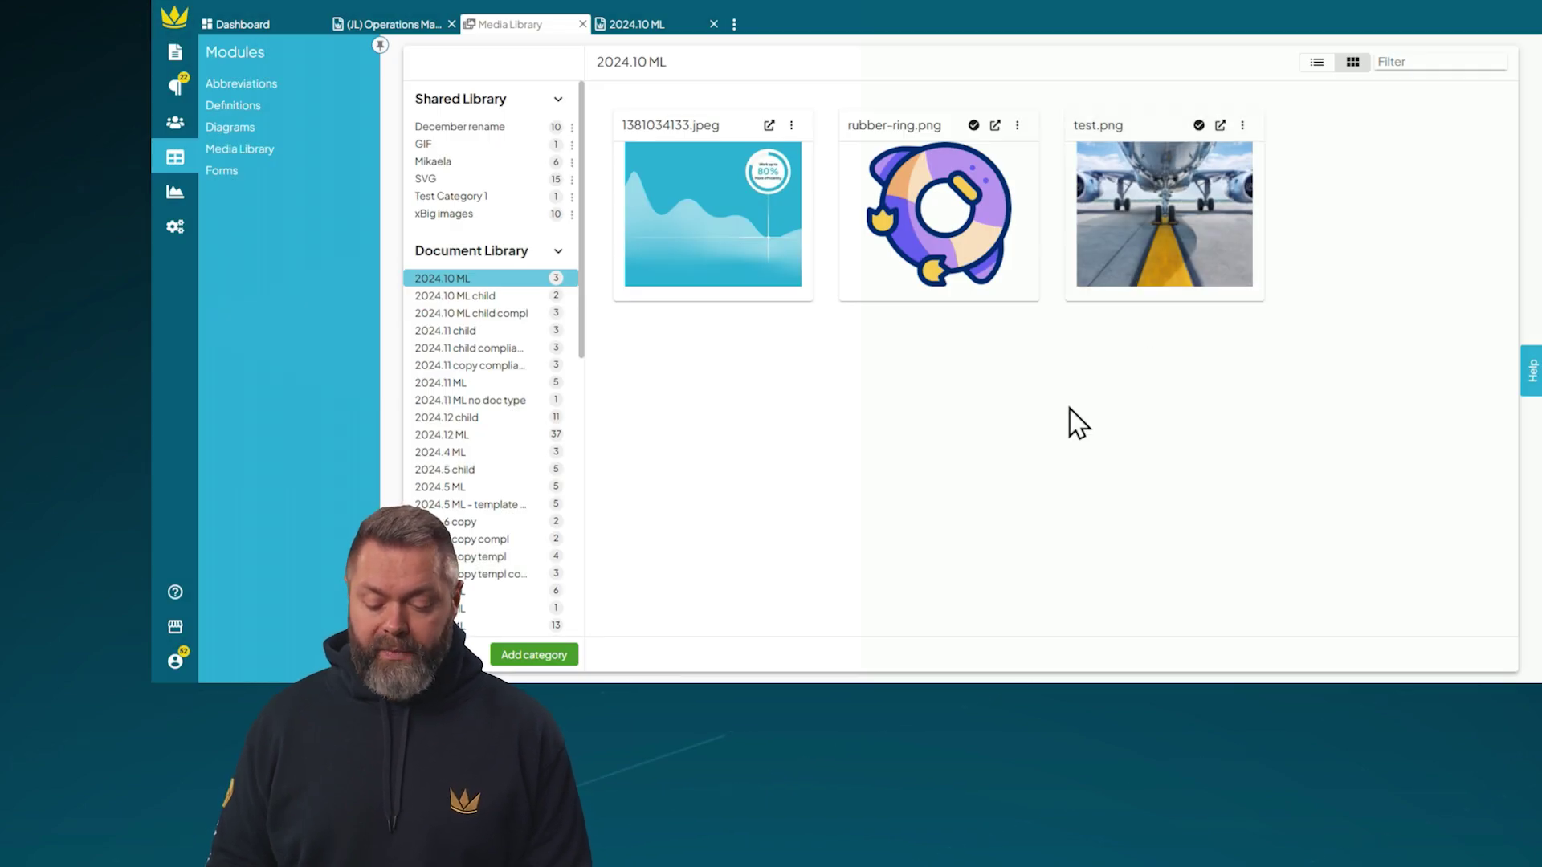
- Preview pexels-137666-747079.jpg from the shared xBig images category at enlarged size and close the preview
left_click(433, 218)
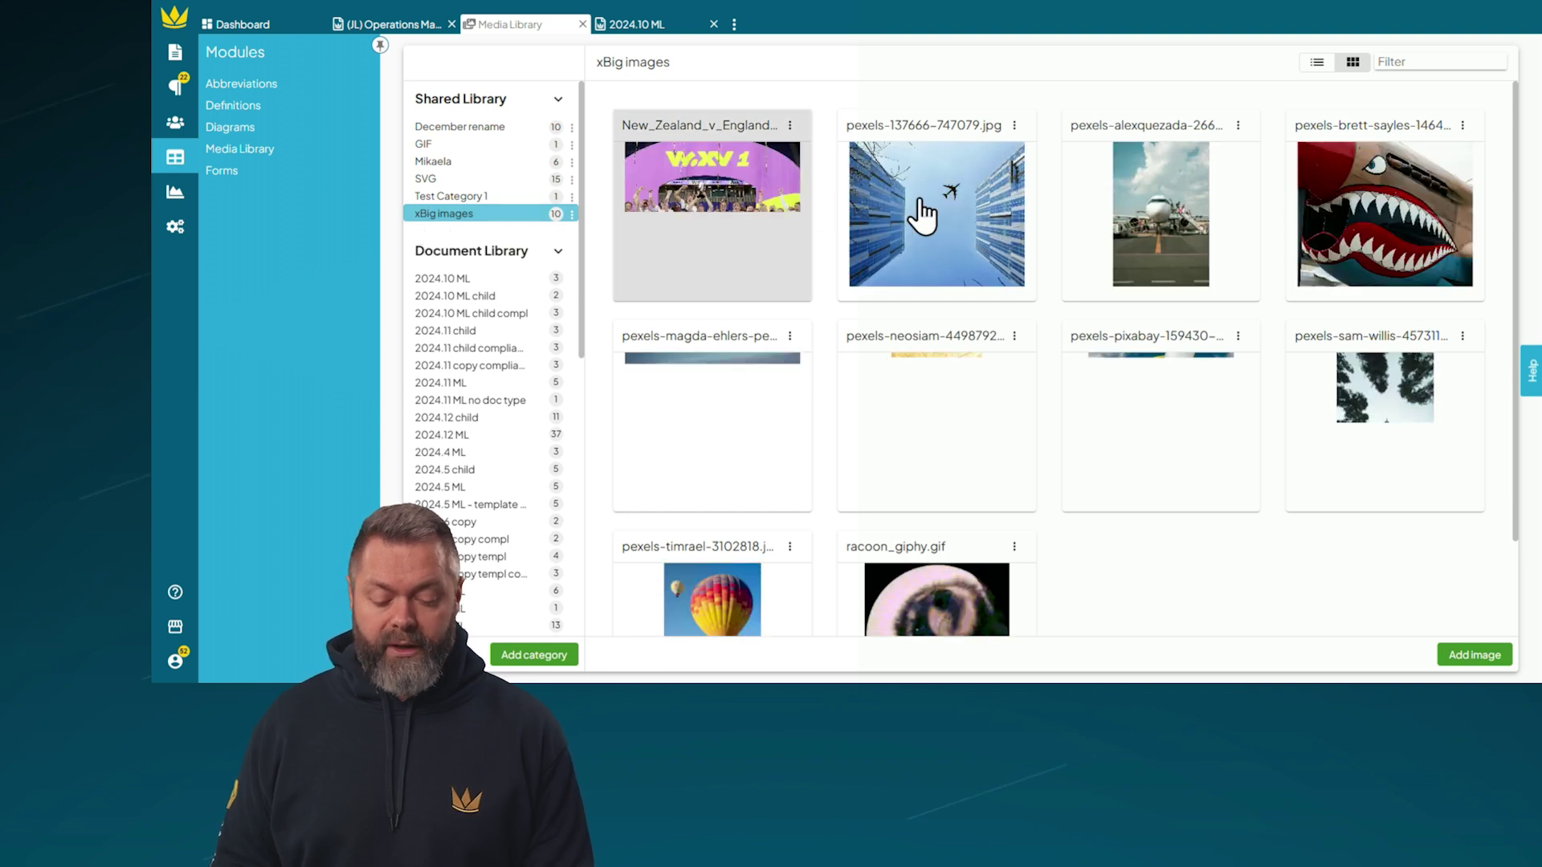
left_click(922, 213)
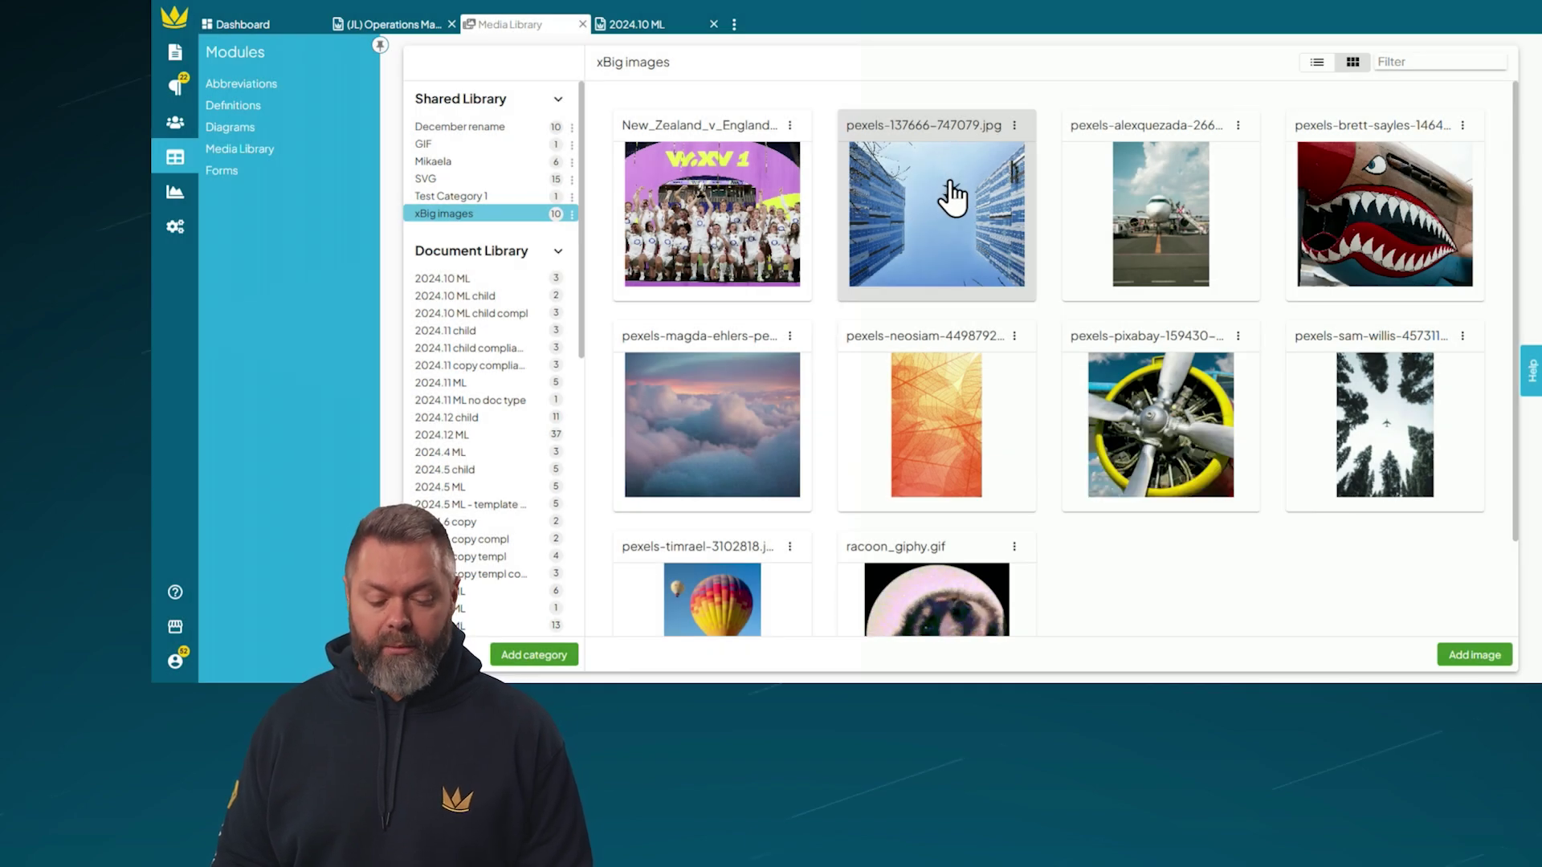
left_click(948, 199)
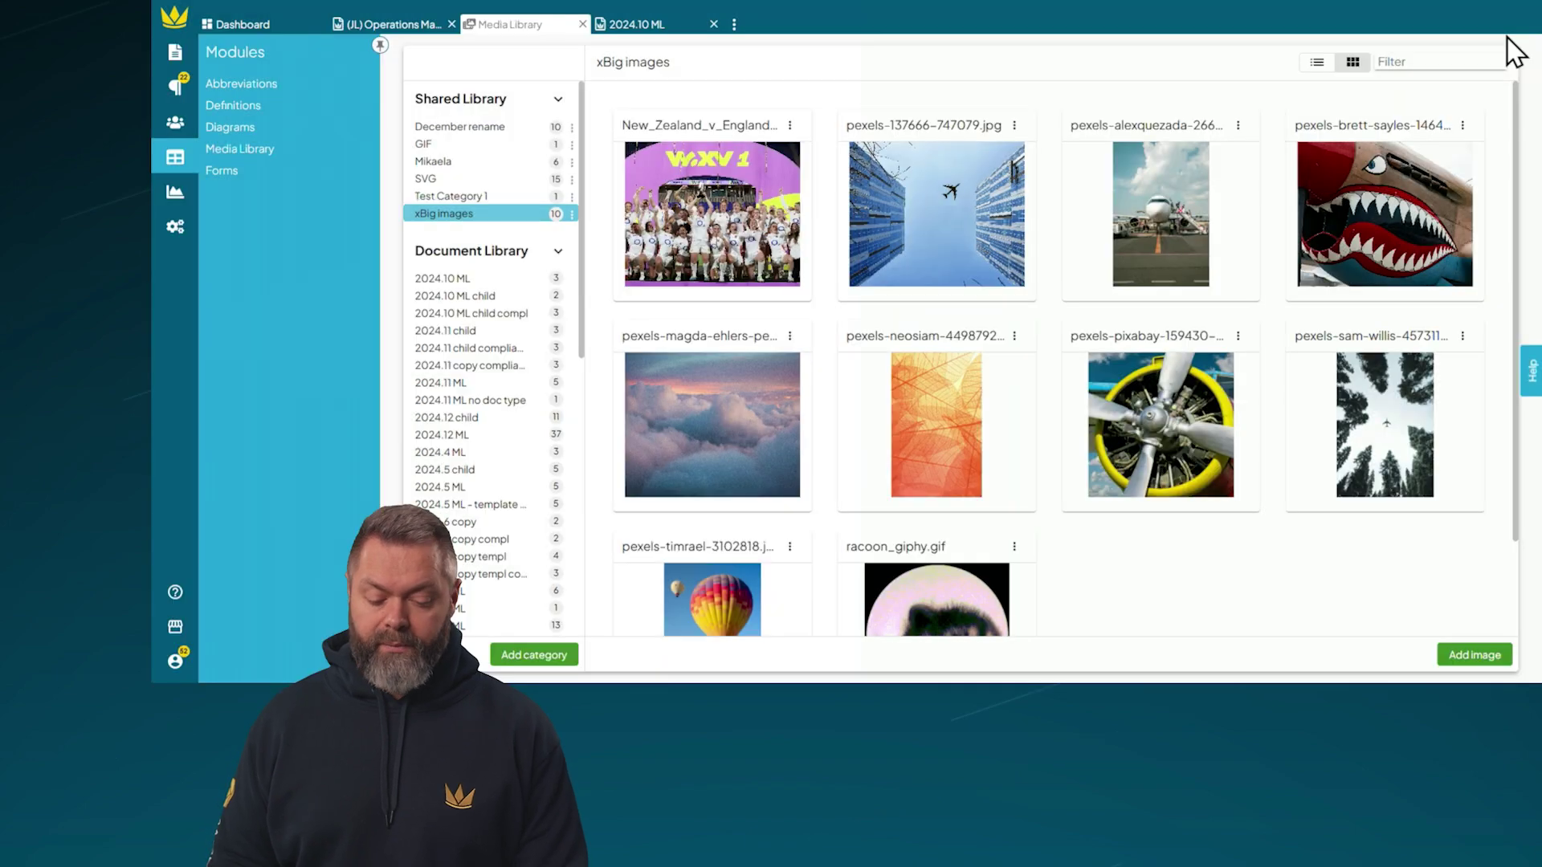
left_click(1507, 34)
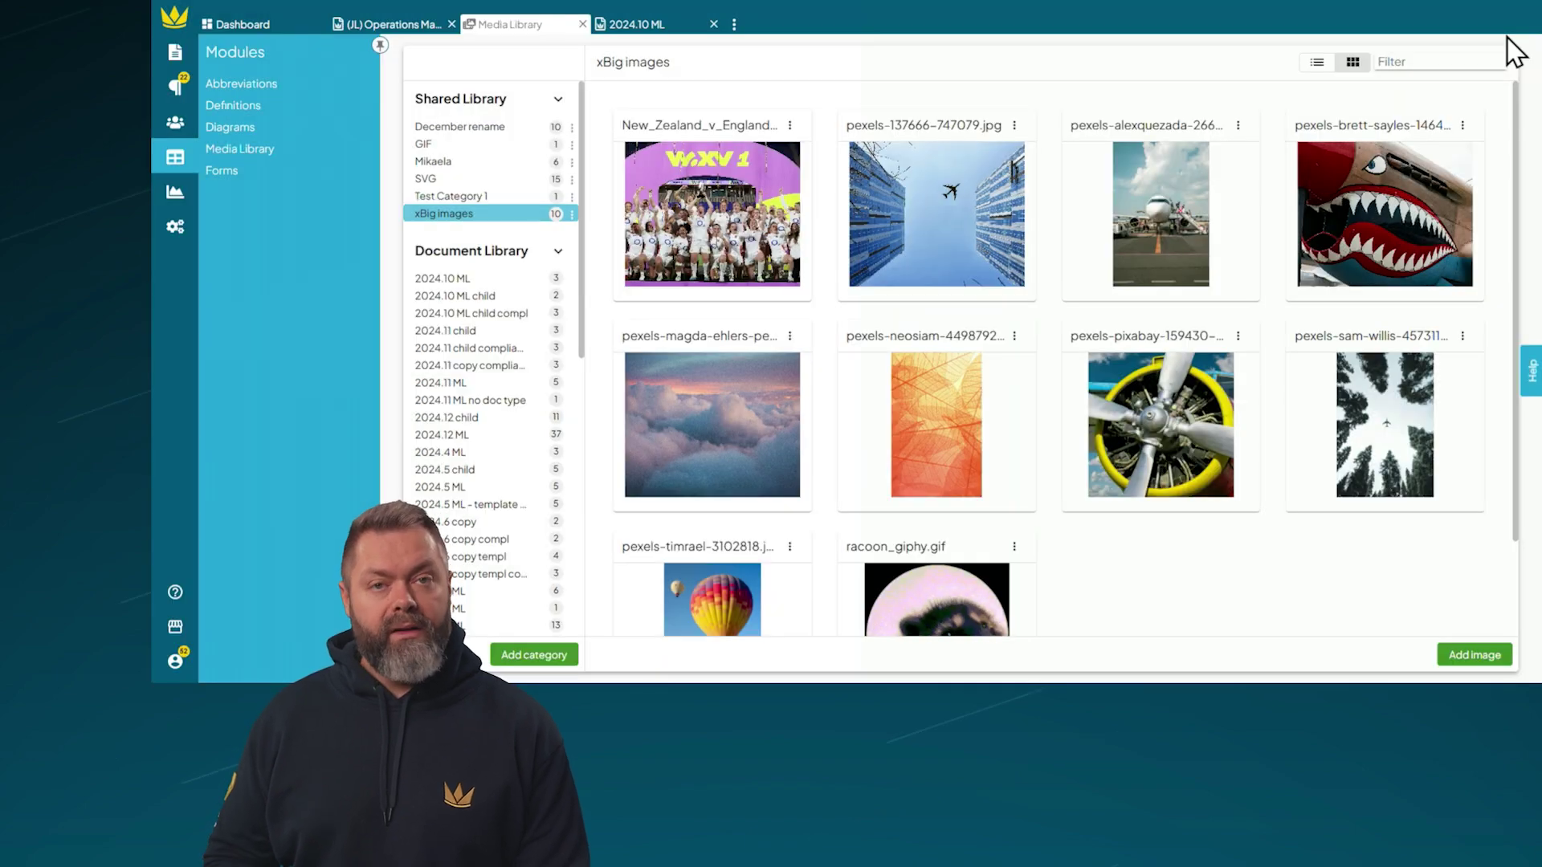
- Share rubber-ring.png from the 2024.10 ML document library to the shared category Test Category 1 and save
left_click(480, 281)
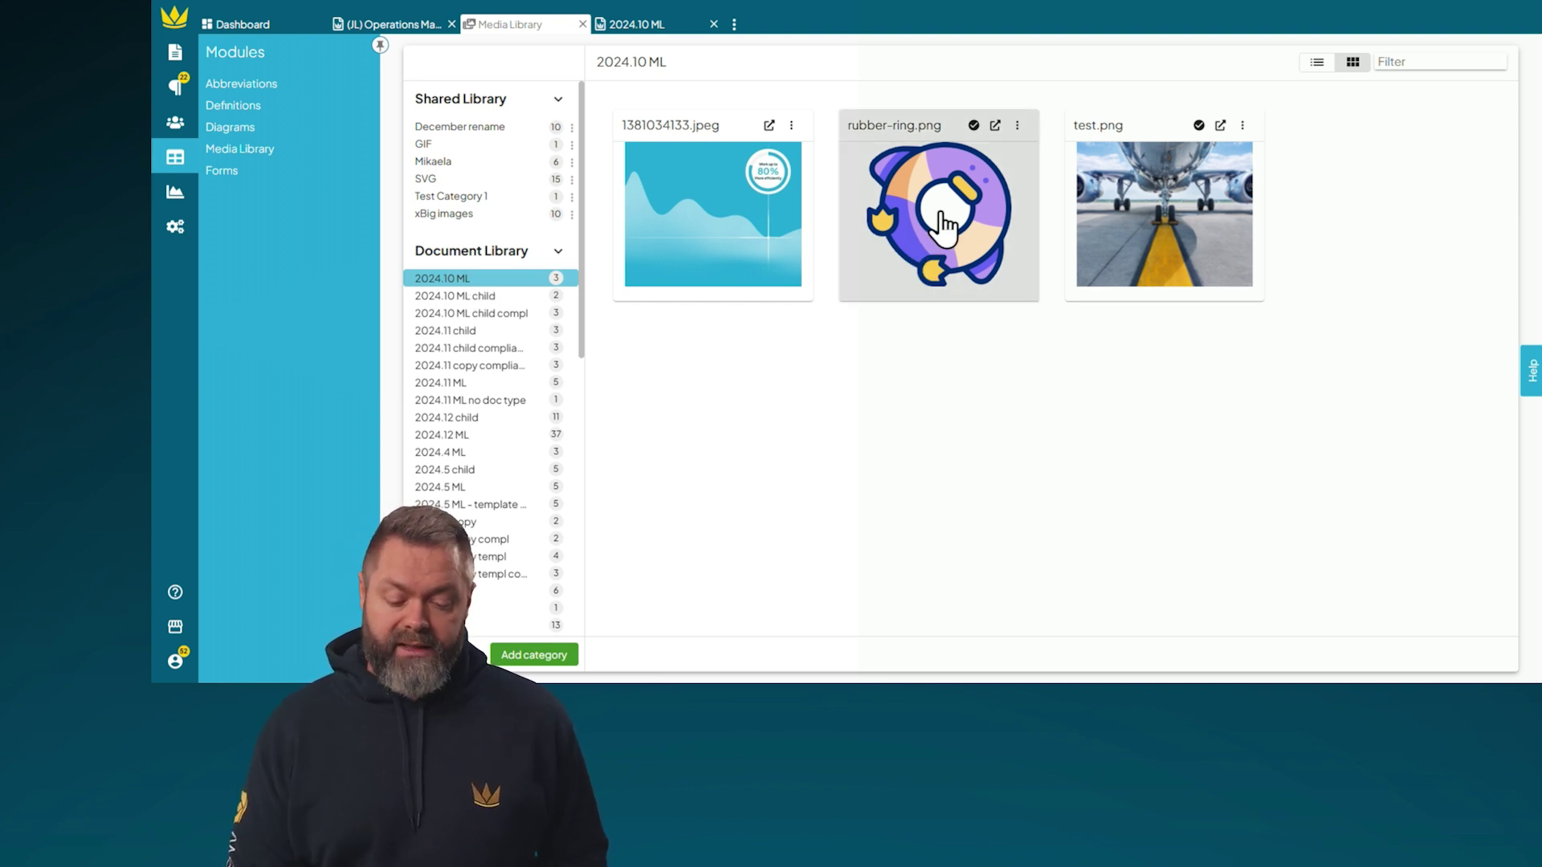
left_click(1017, 126)
left_click(1031, 132)
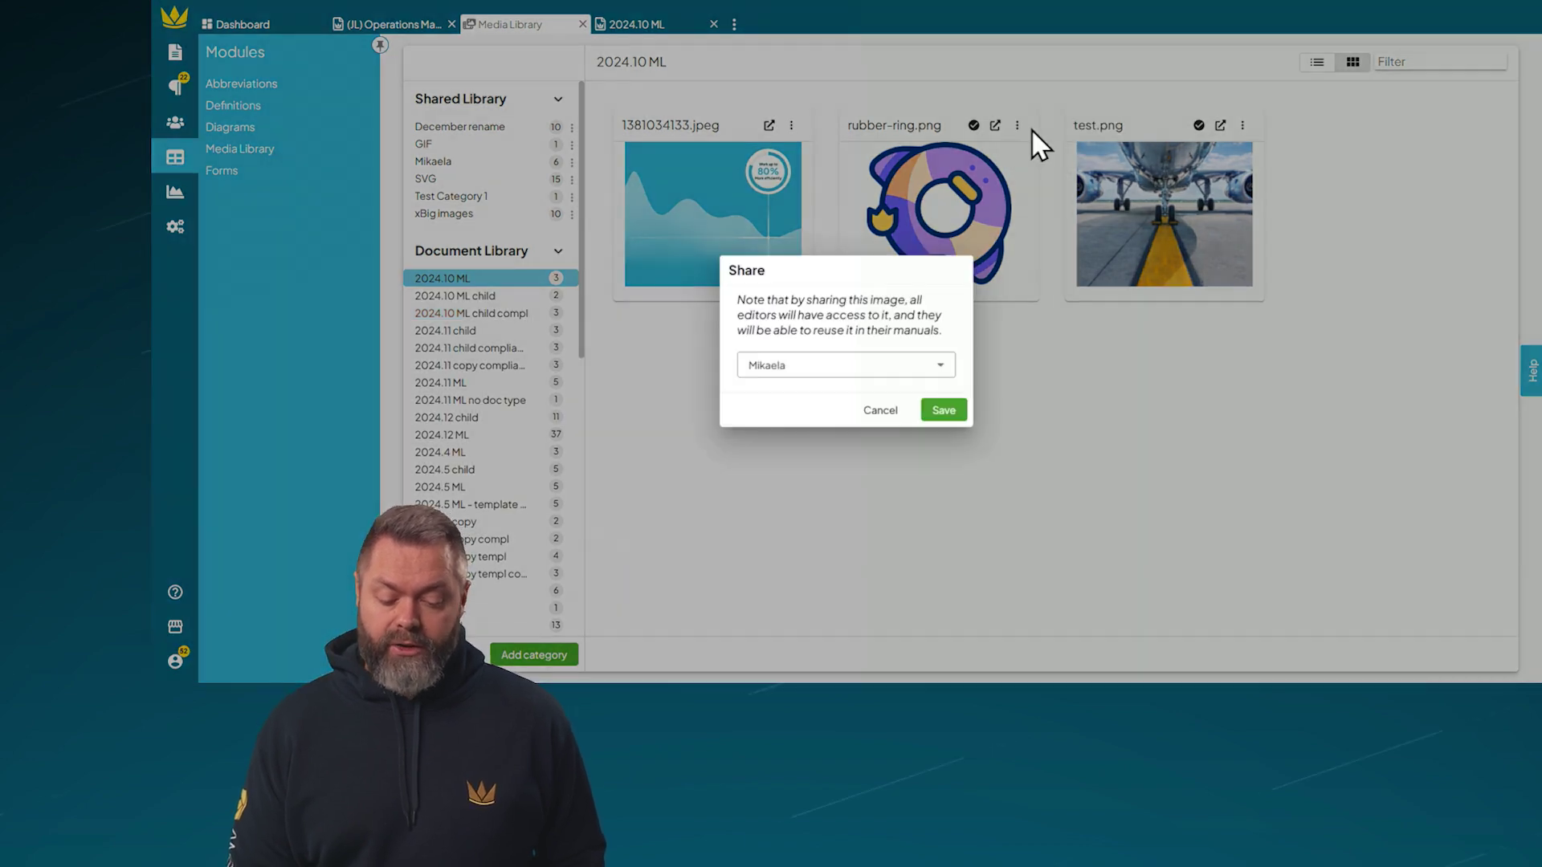
left_click(839, 368)
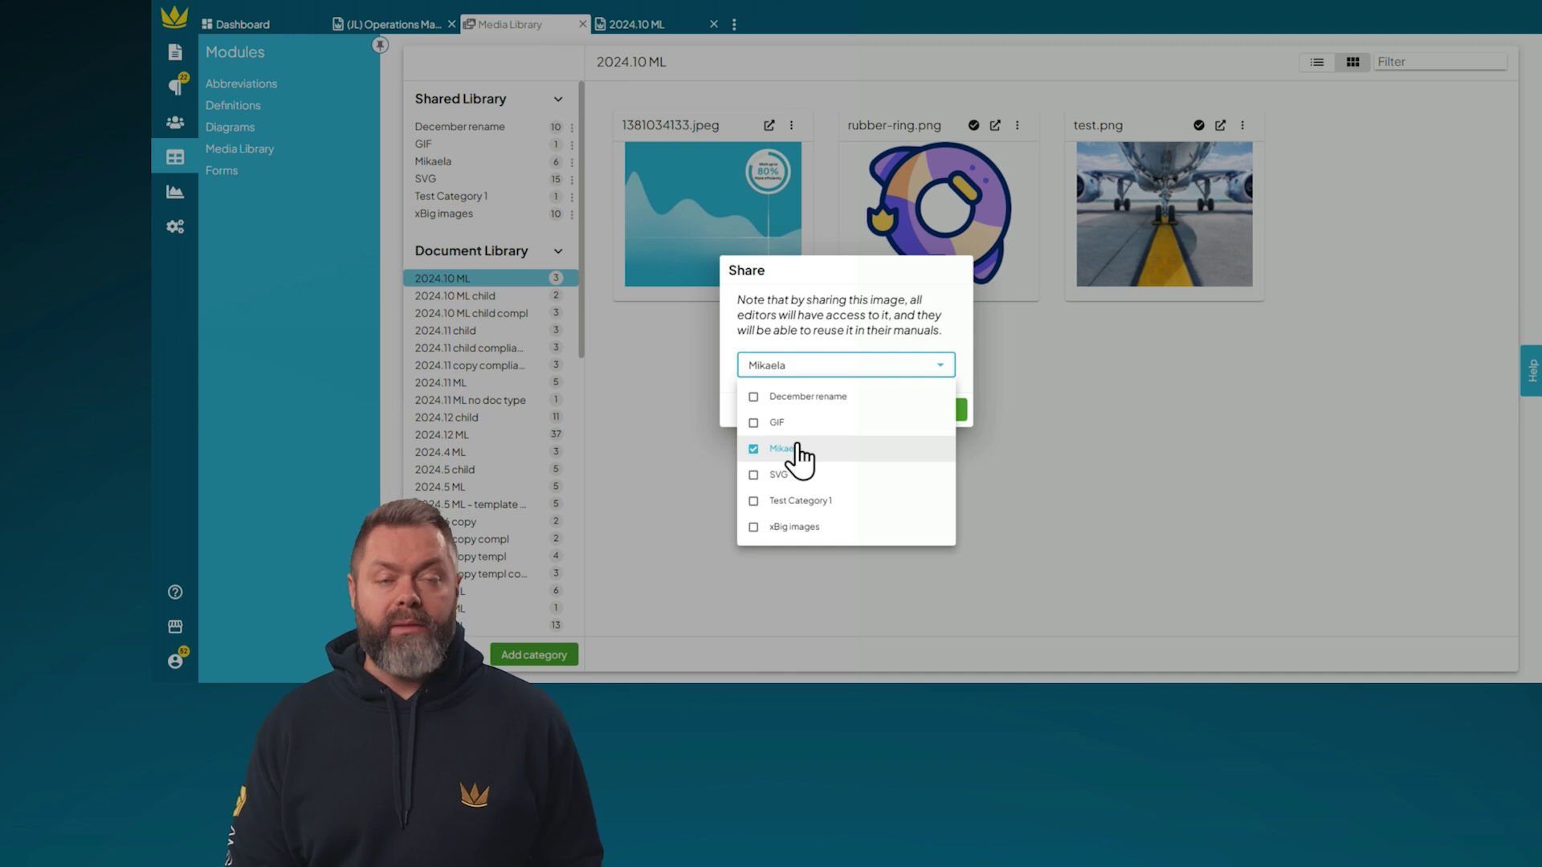
left_click(780, 502)
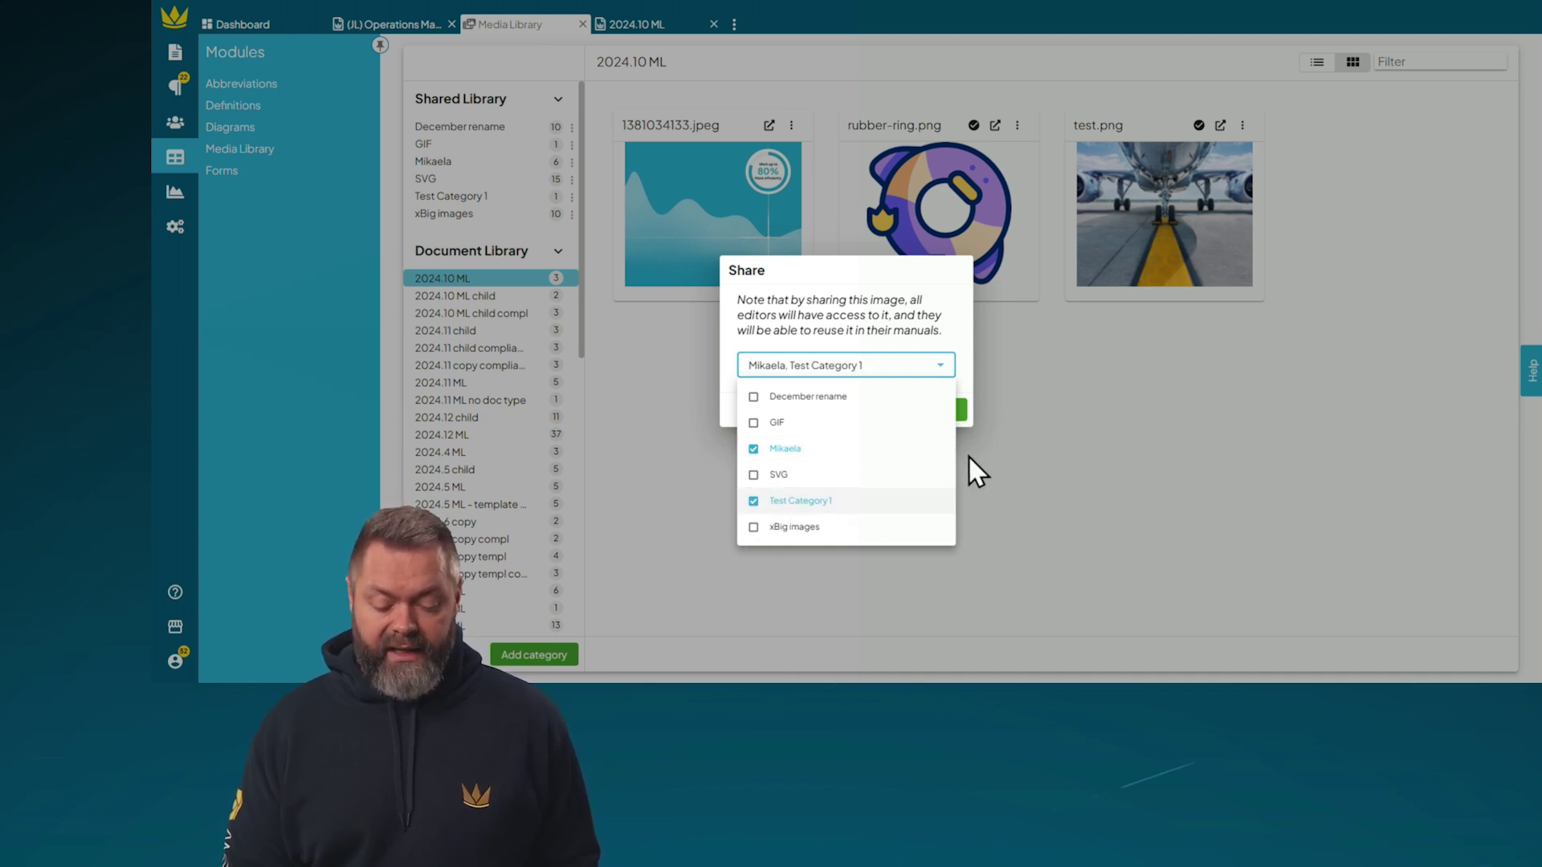
left_click(979, 424)
left_click(946, 410)
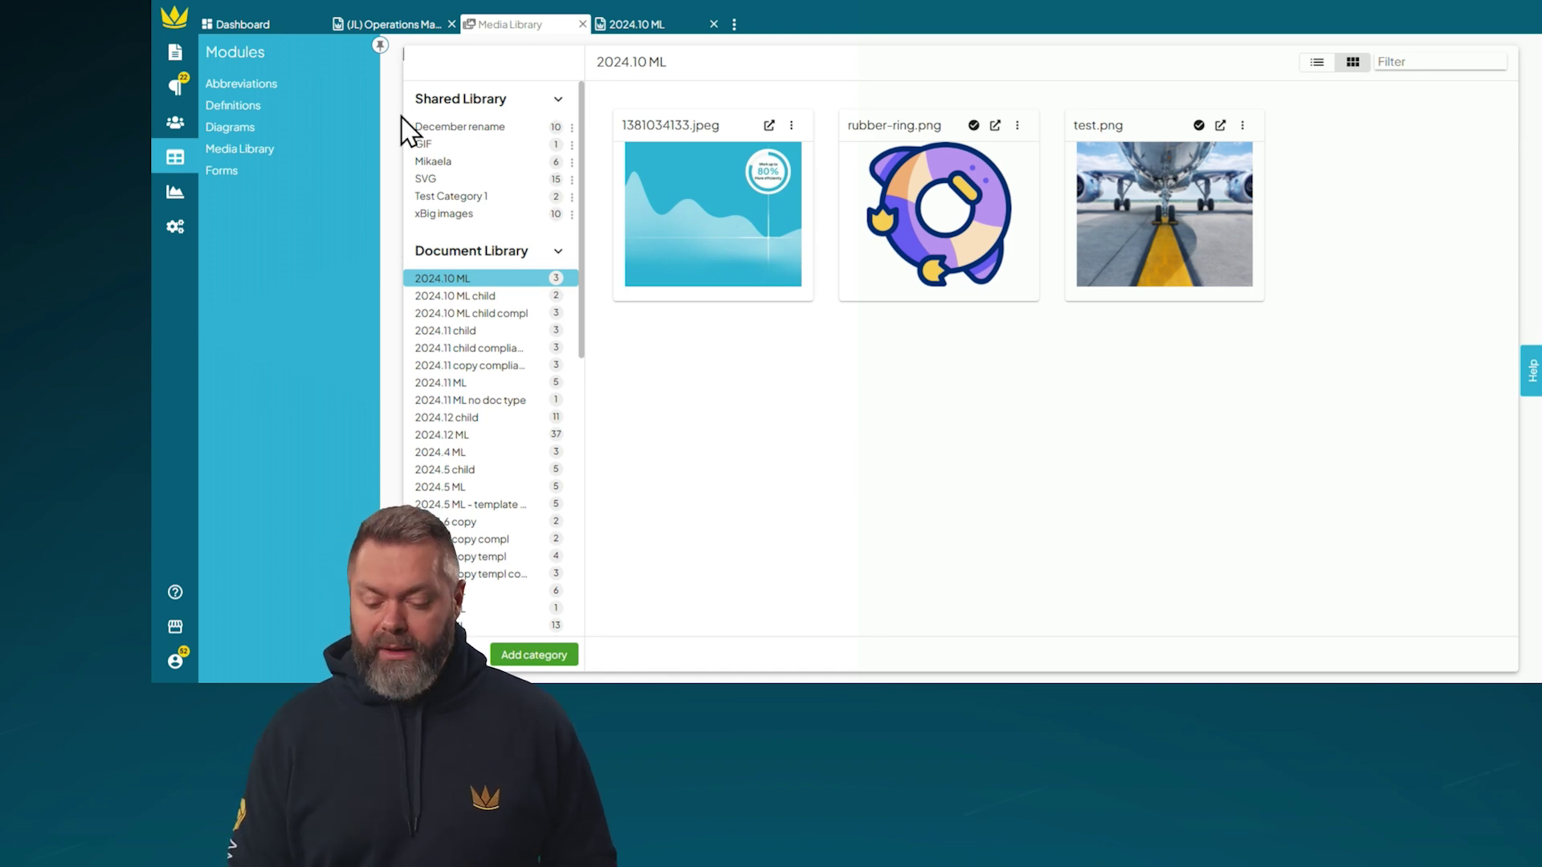
- Add a new section to the empty page of the open Operations Manual document and start editing it
left_click(403, 27)
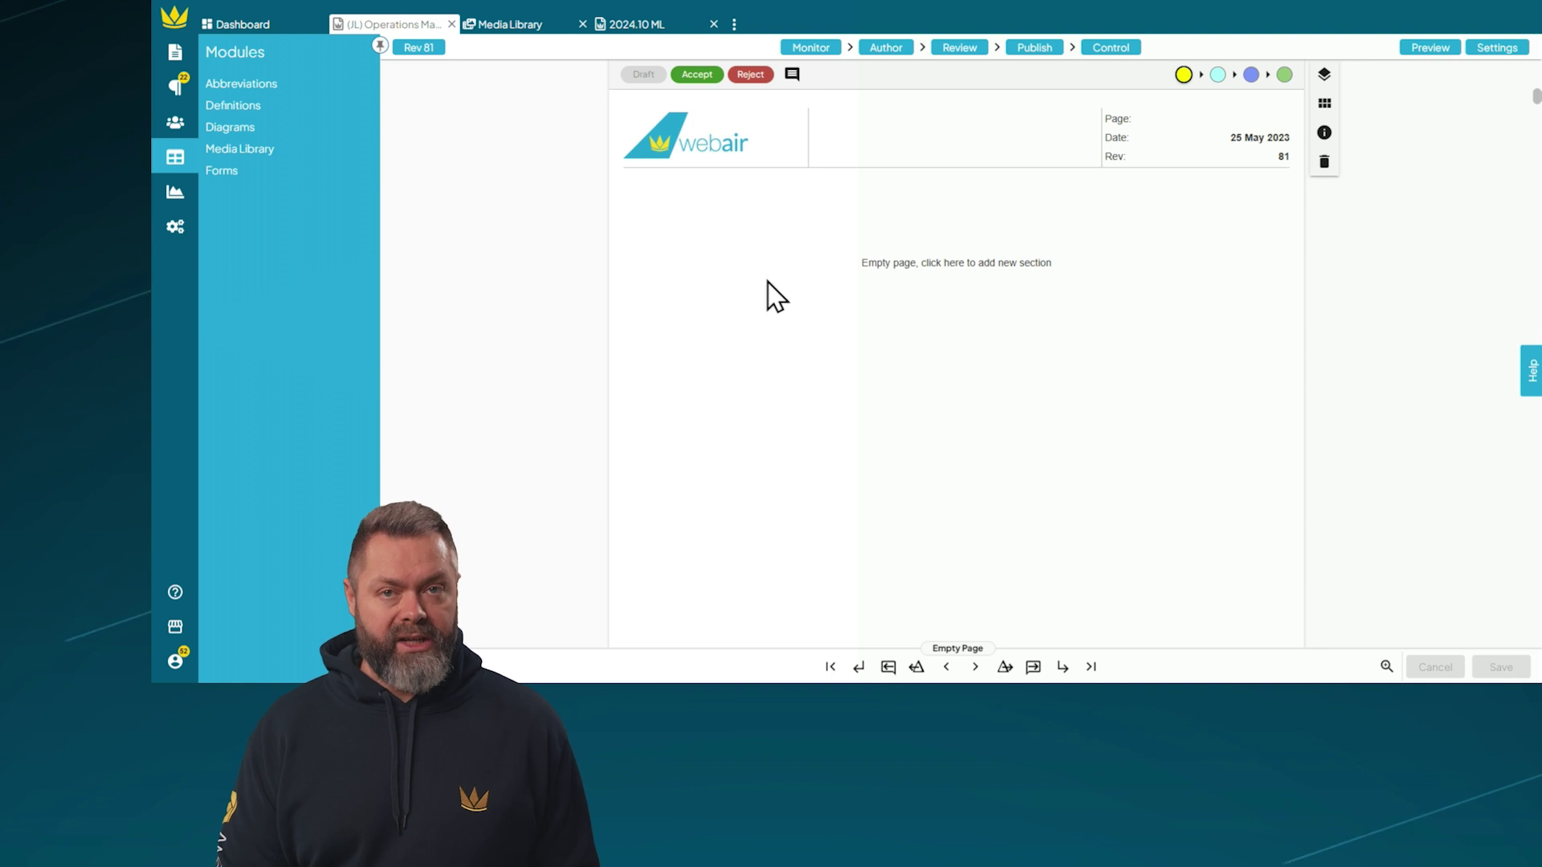
left_click(894, 261)
left_click(951, 239)
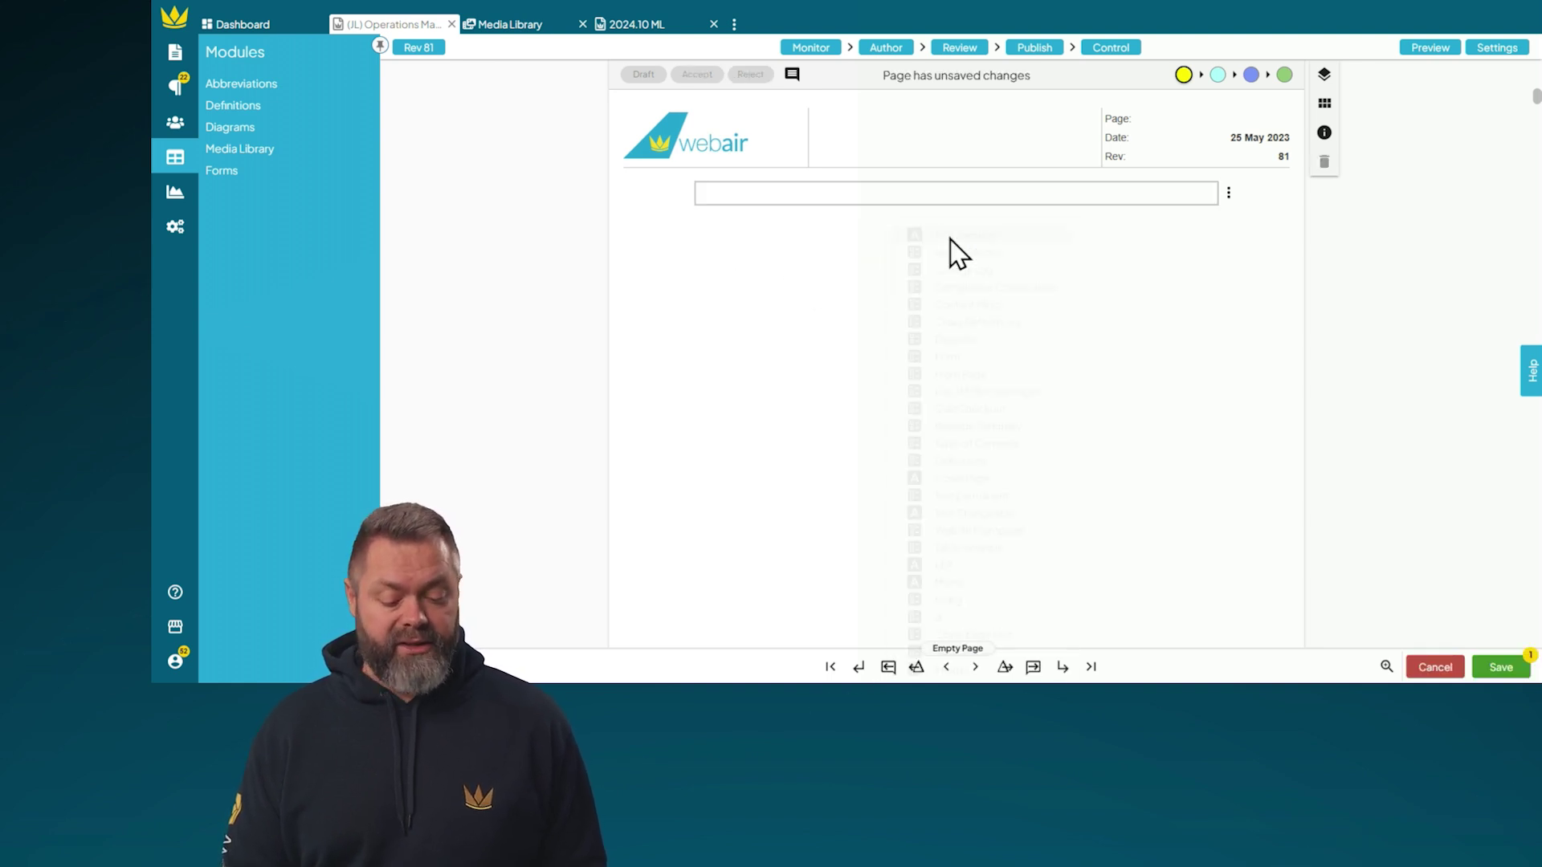
left_click(901, 202)
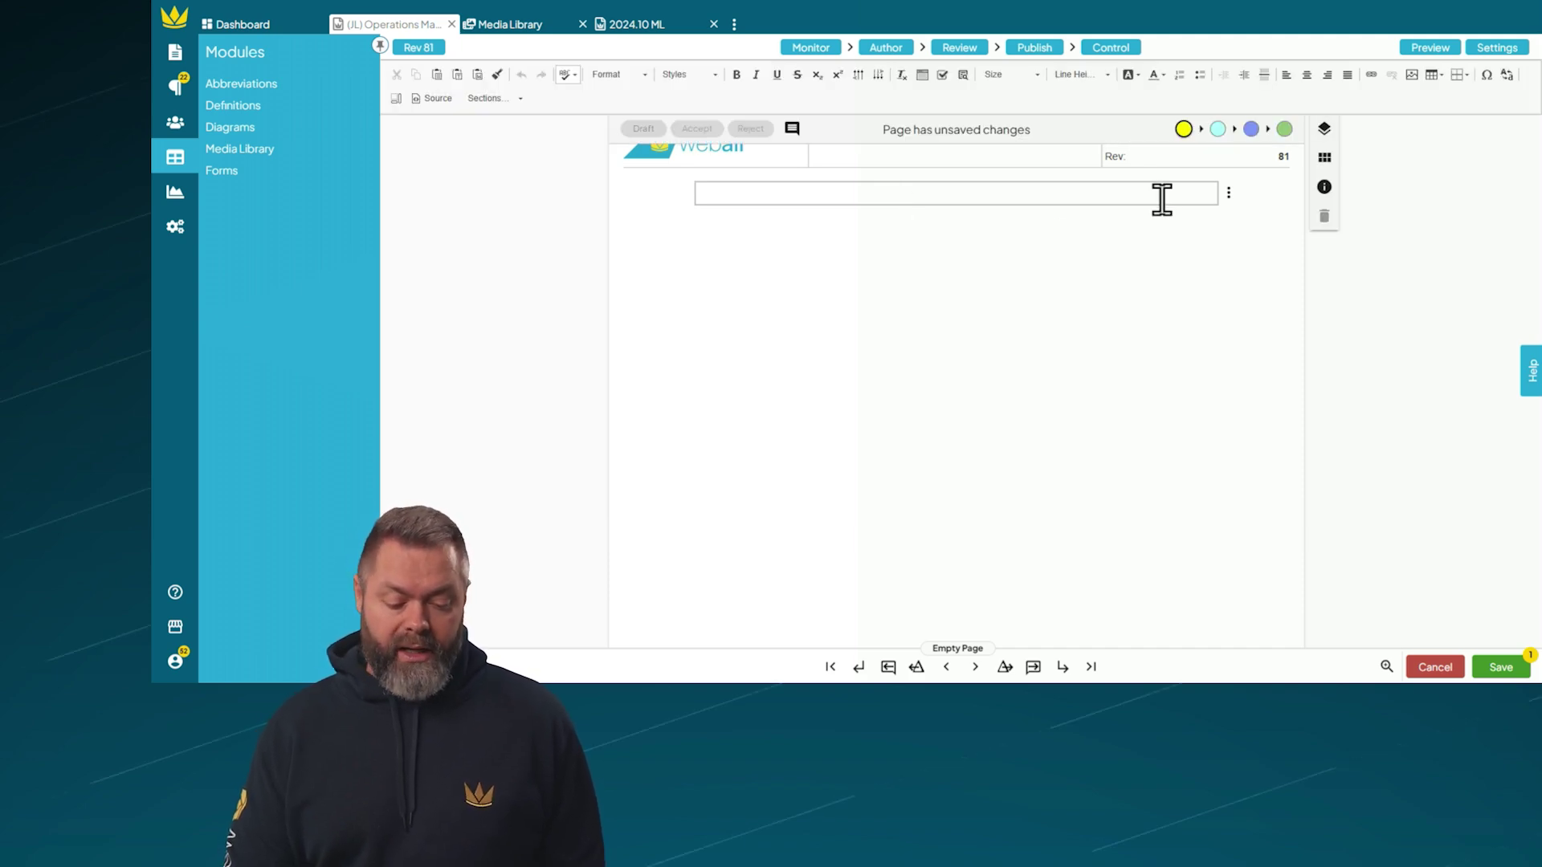
- Choose rubber-ring.png from the shared library's Test Category 1 as the image to insert in the section
left_click(1411, 77)
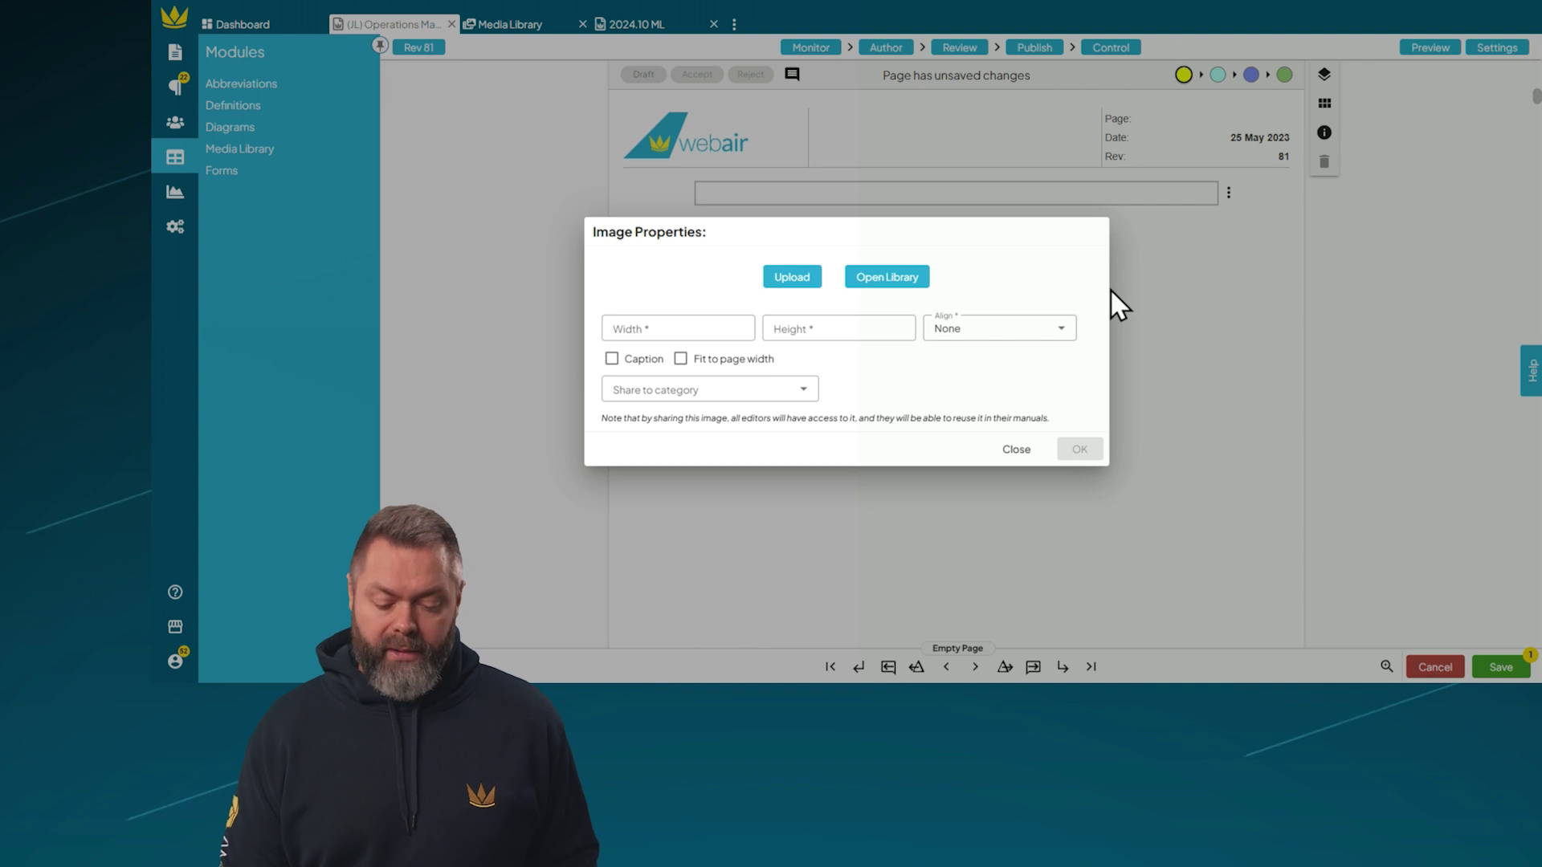
left_click(911, 278)
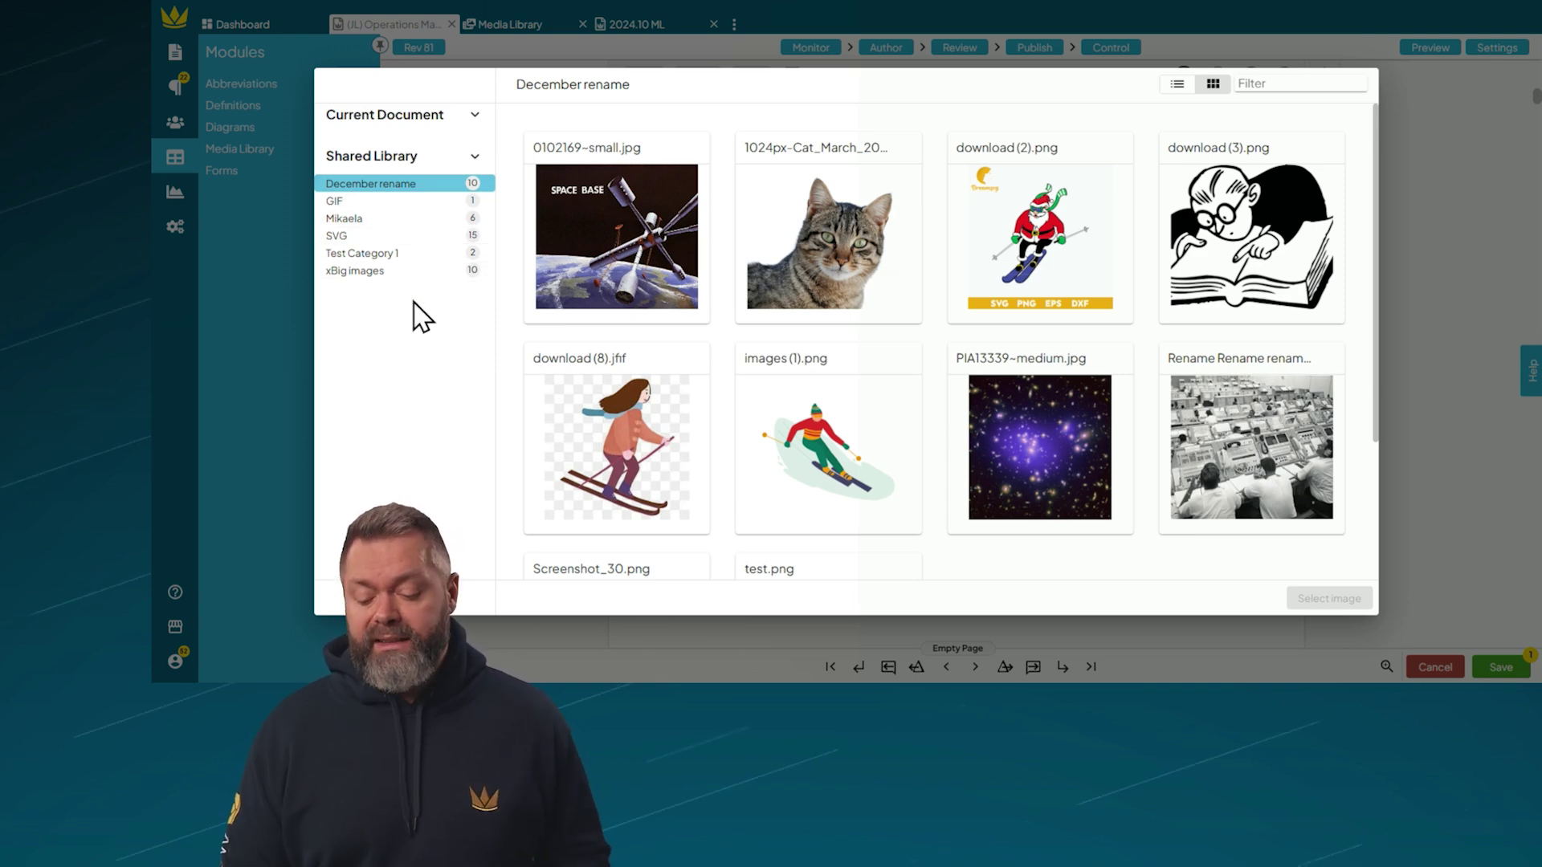
left_click(398, 255)
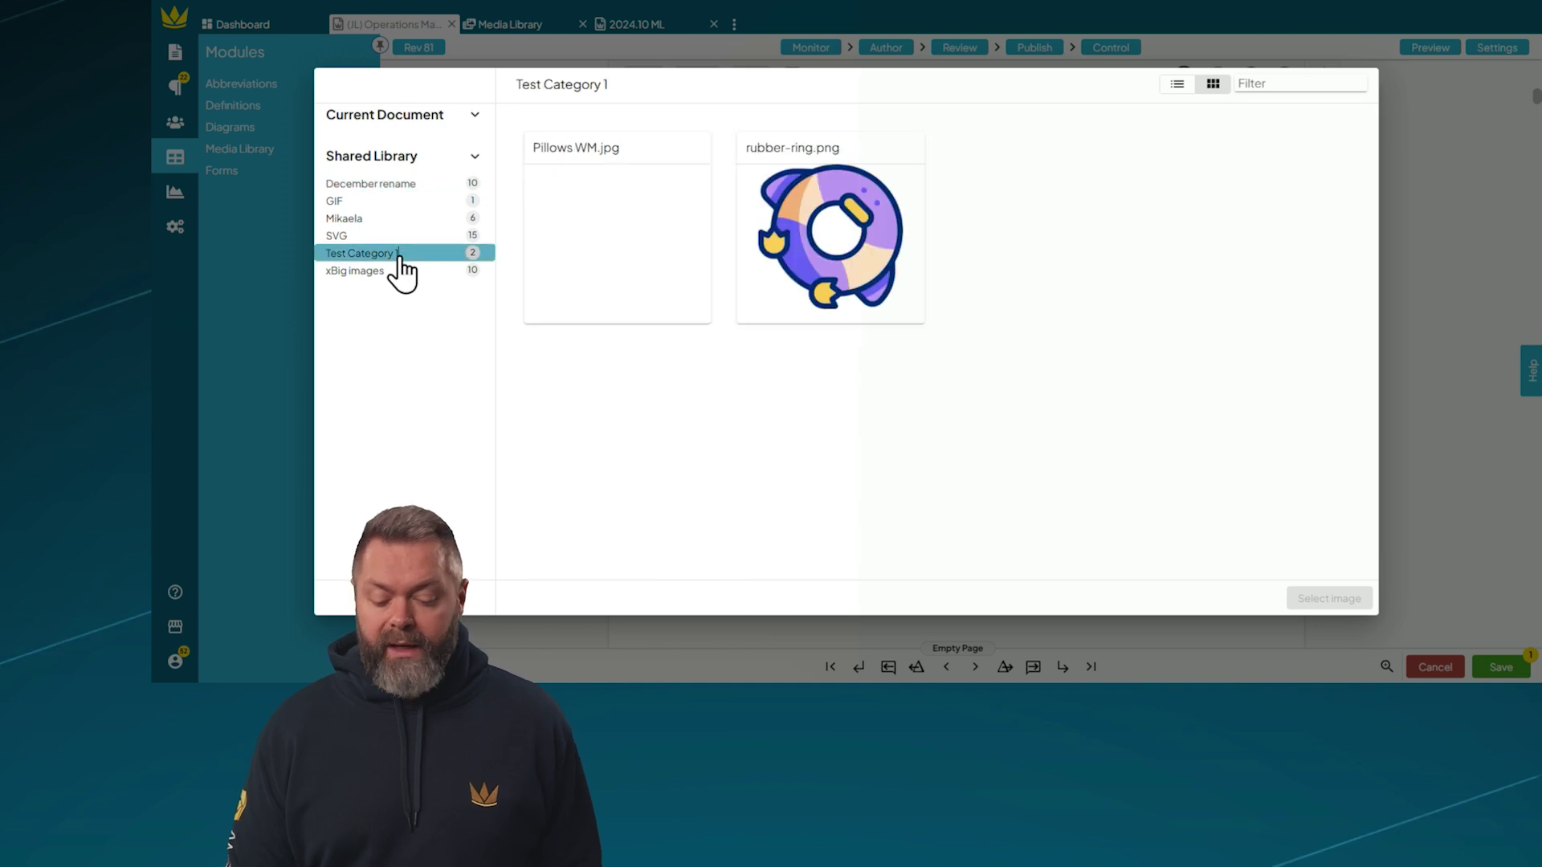
left_click(825, 269)
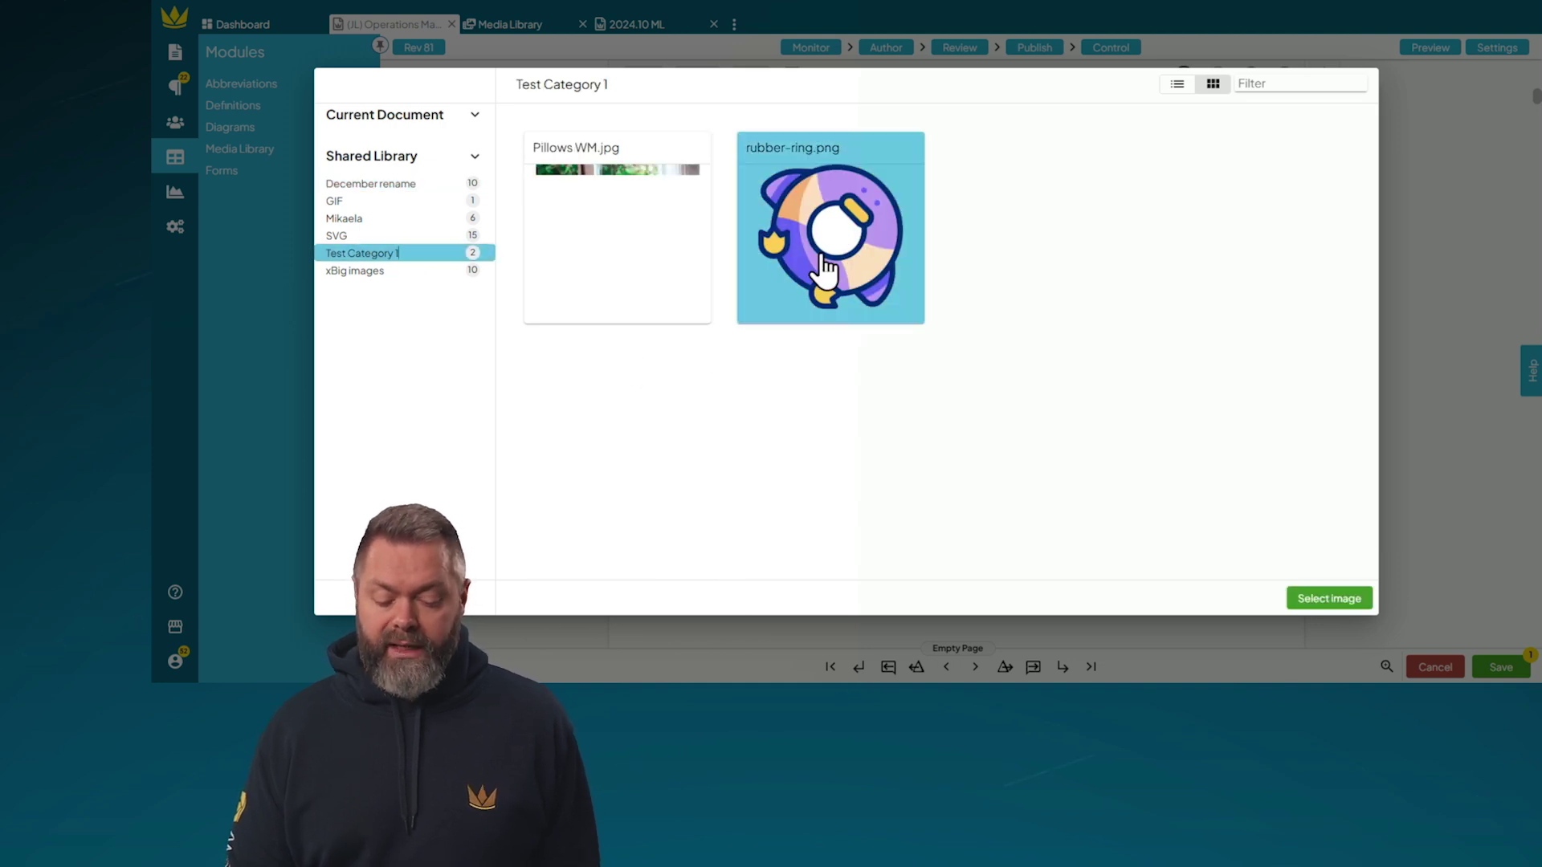
left_click(1306, 603)
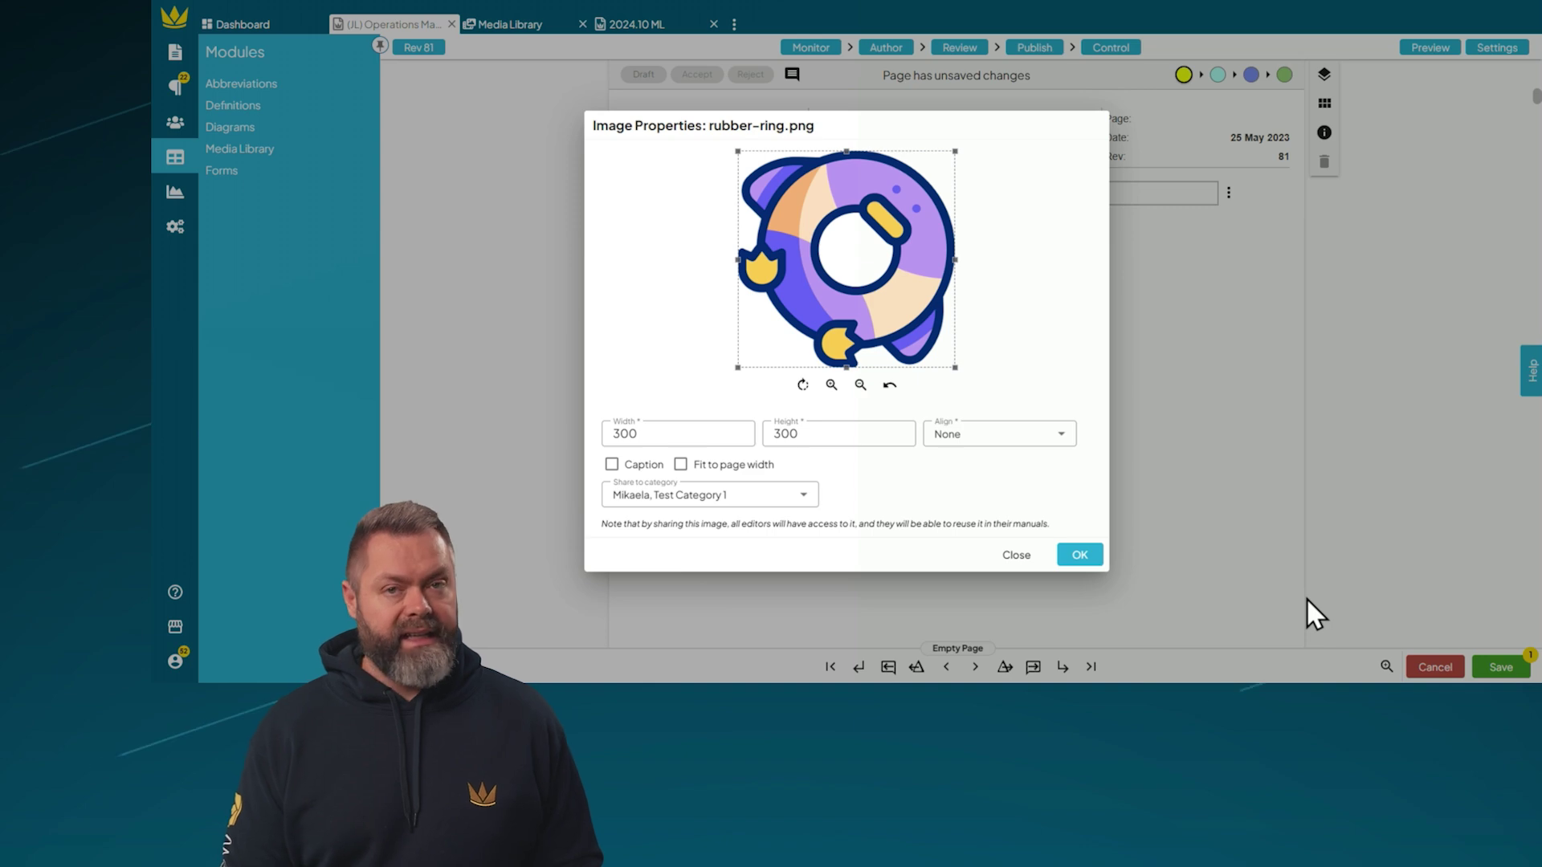
- Set the rubber-ring image width to 200, enable its caption and insert it into the section
left_click(676, 432)
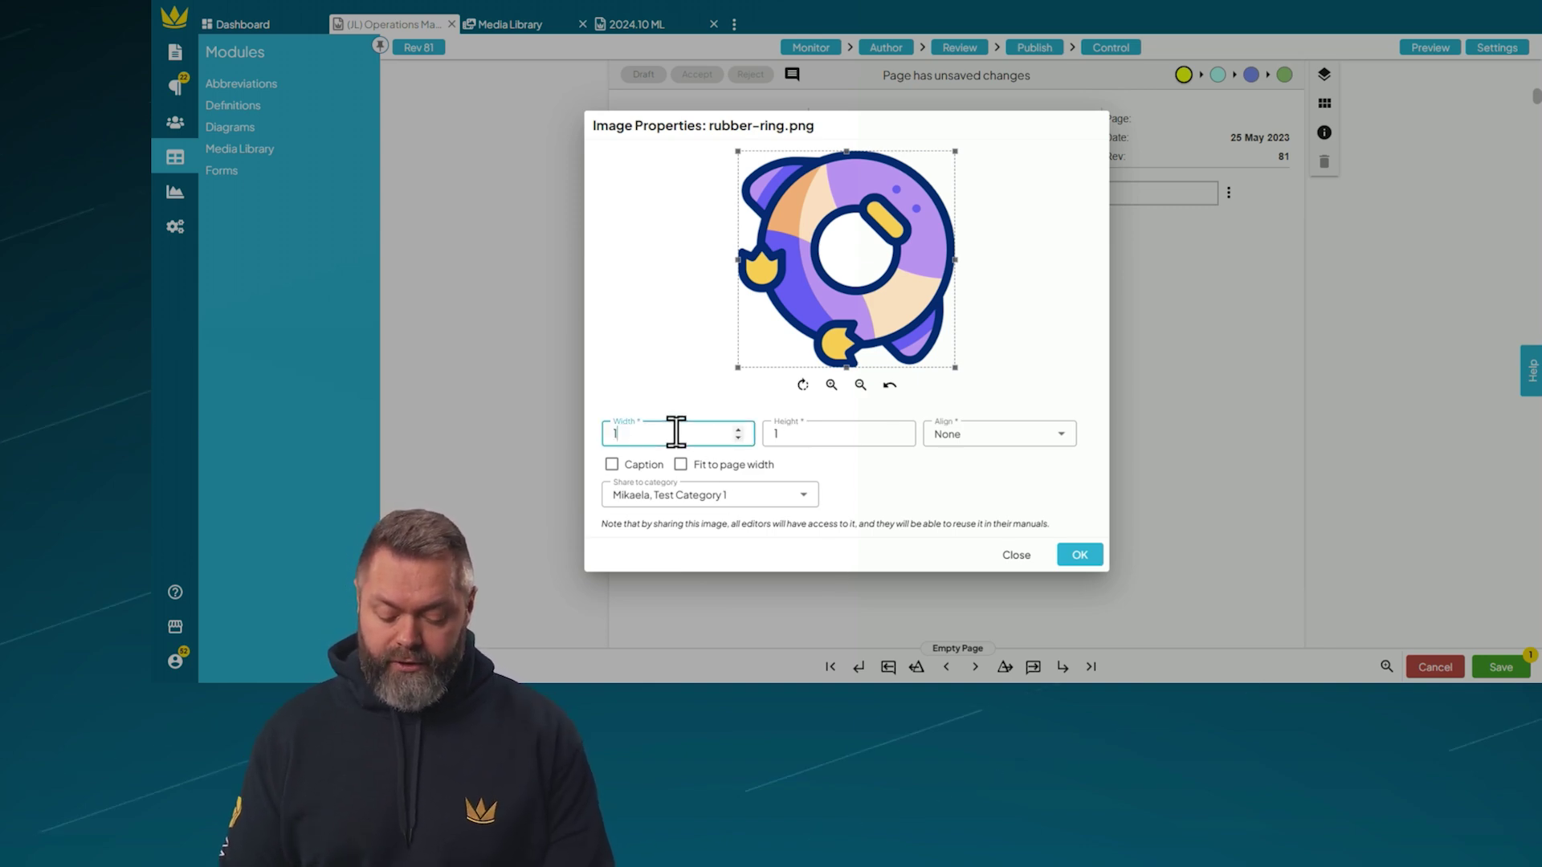
type("1200")
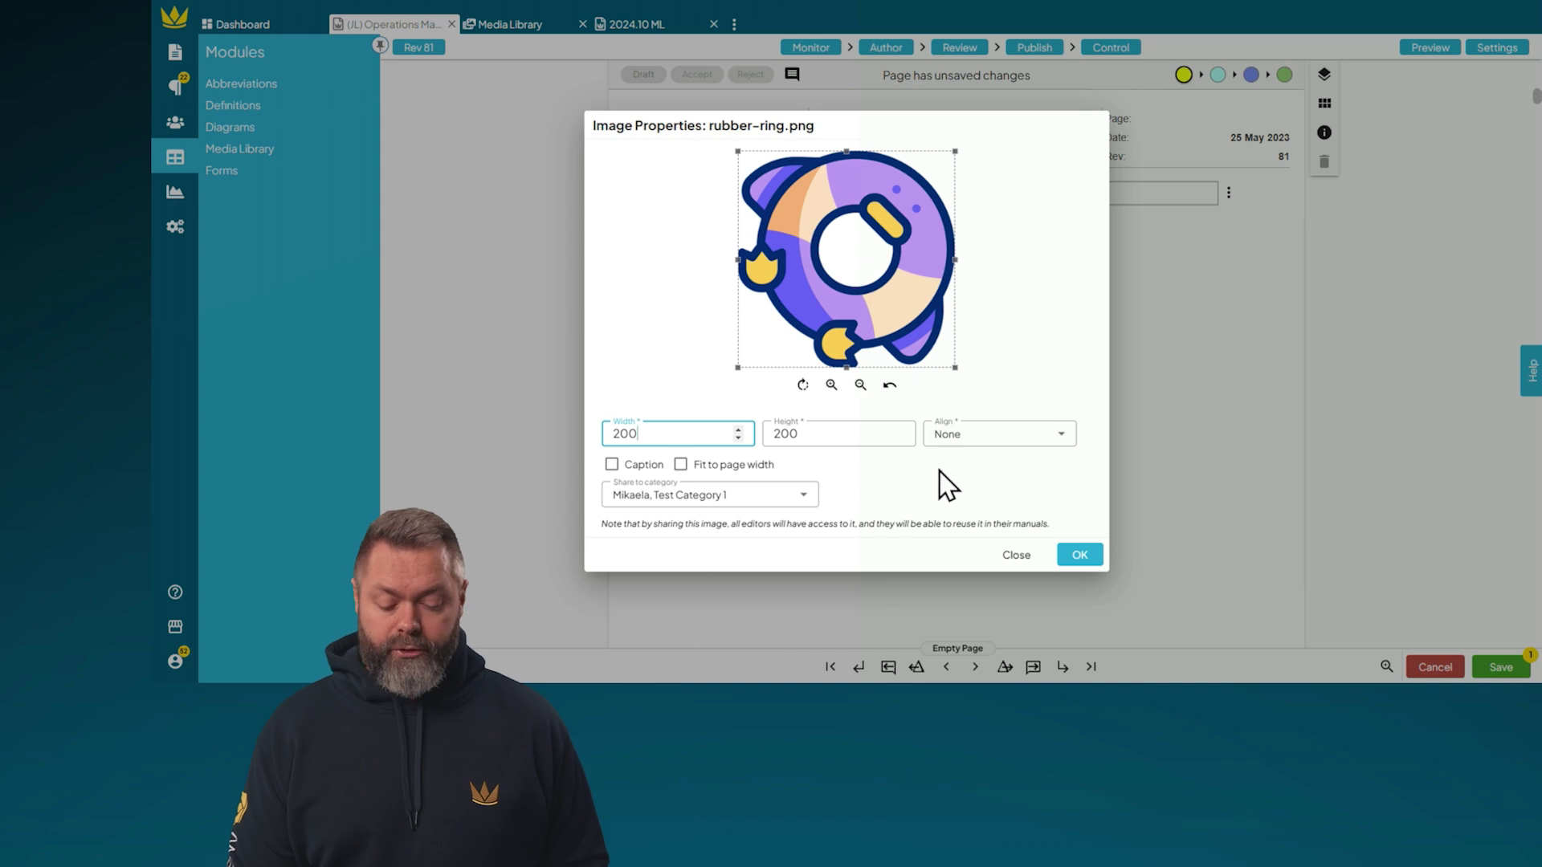
left_click(612, 466)
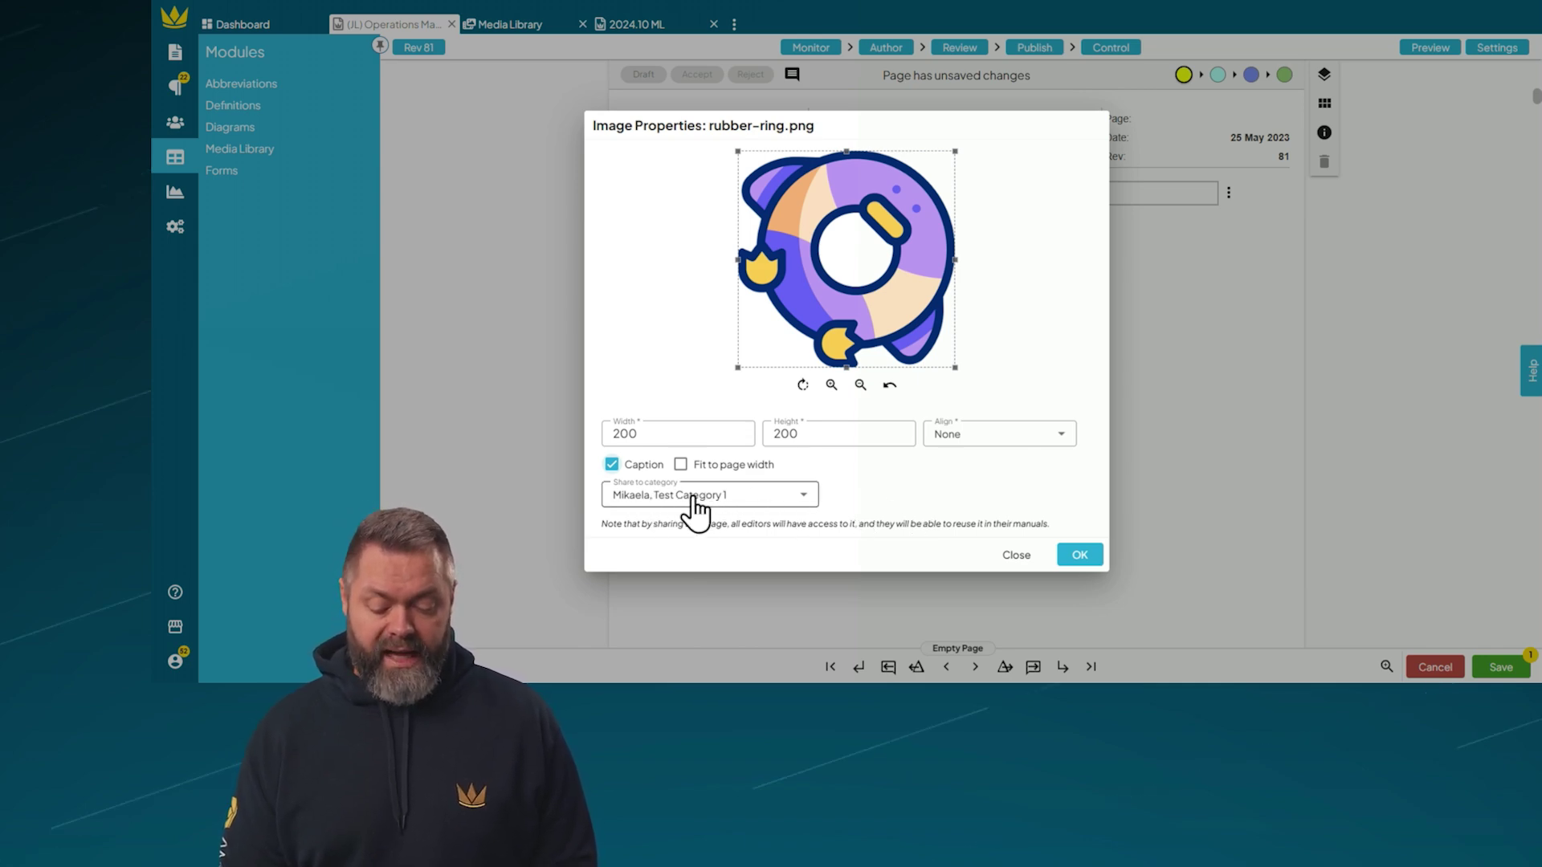
left_click(1077, 556)
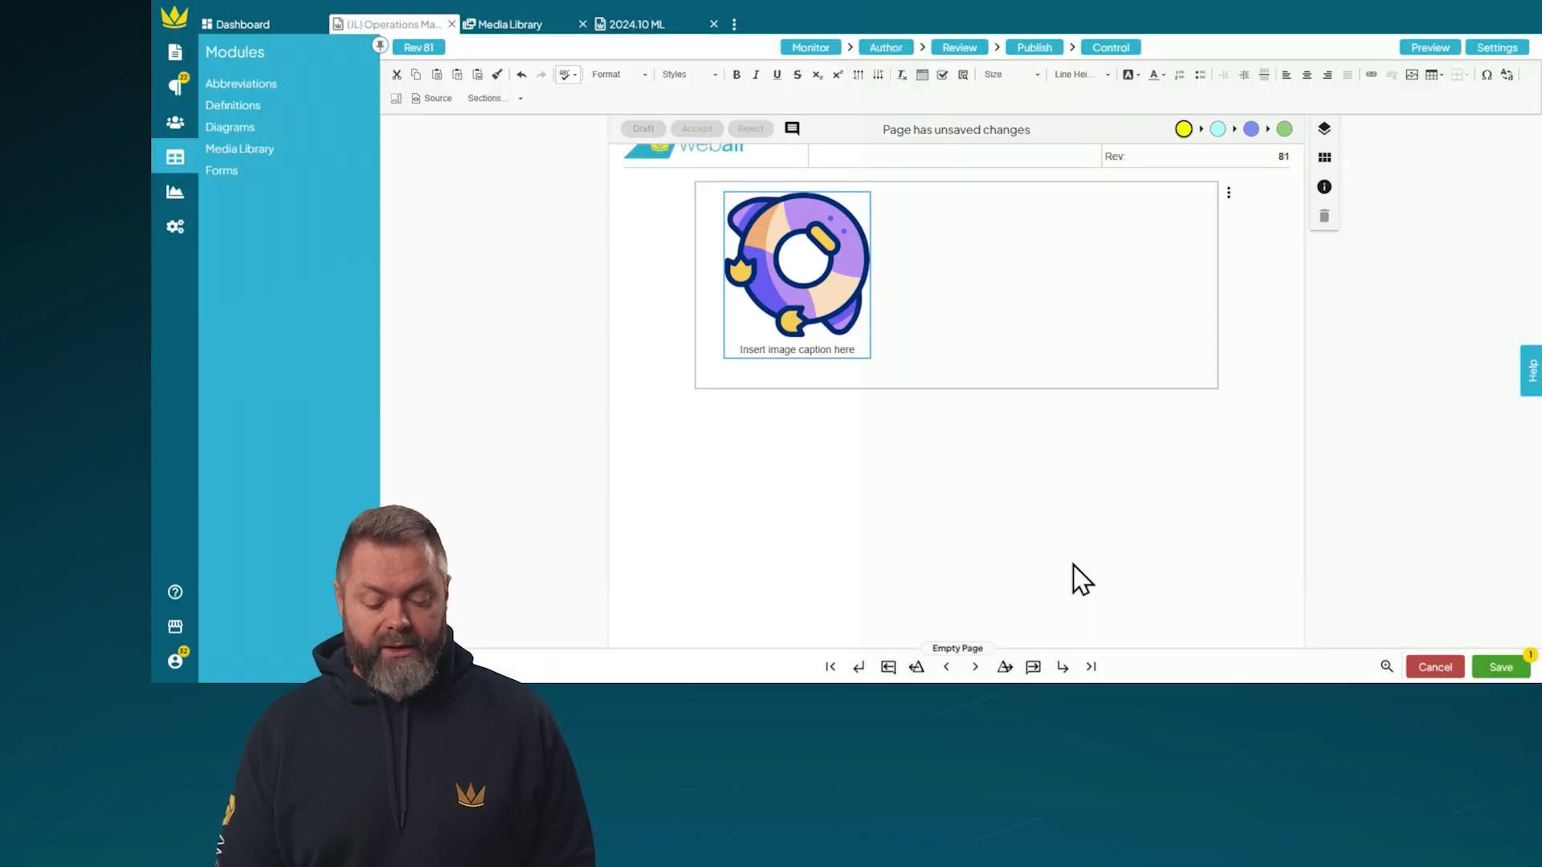
- Replace the placeholder caption under the rubber-ring image with "Purple ring guy"
left_click(817, 351)
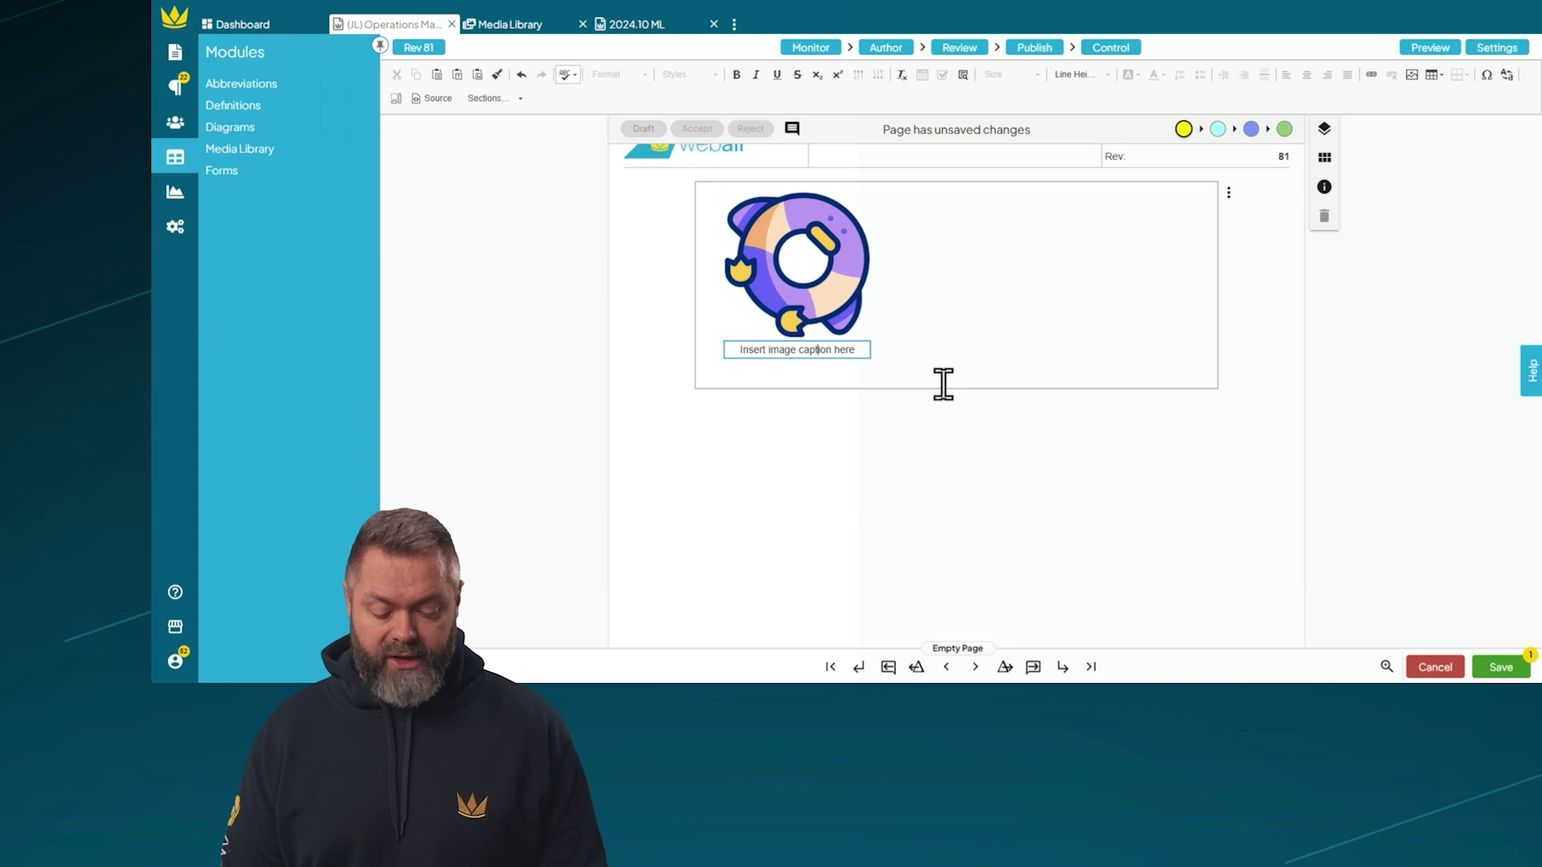
key("End")
key("BackSpace")
key("BackSpace")
key("BackSpace")
key("BackSpace")
key("BackSpace")
key("BackSpace")
key("BackSpace")
key("BackSpace")
key("BackSpace")
key("BackSpace")
key("BackSpace")
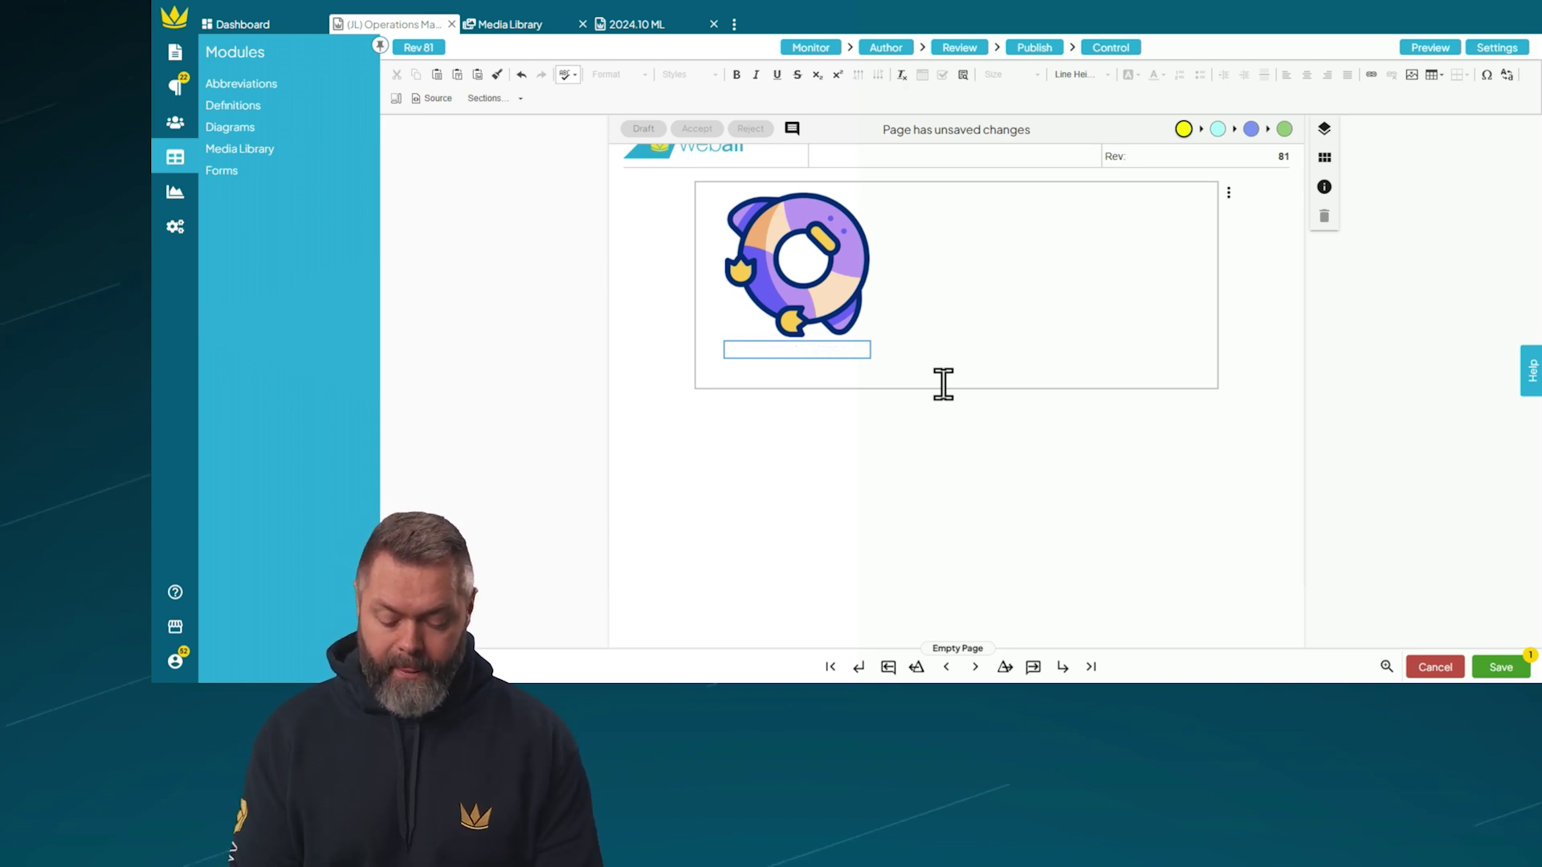
type("Pul")
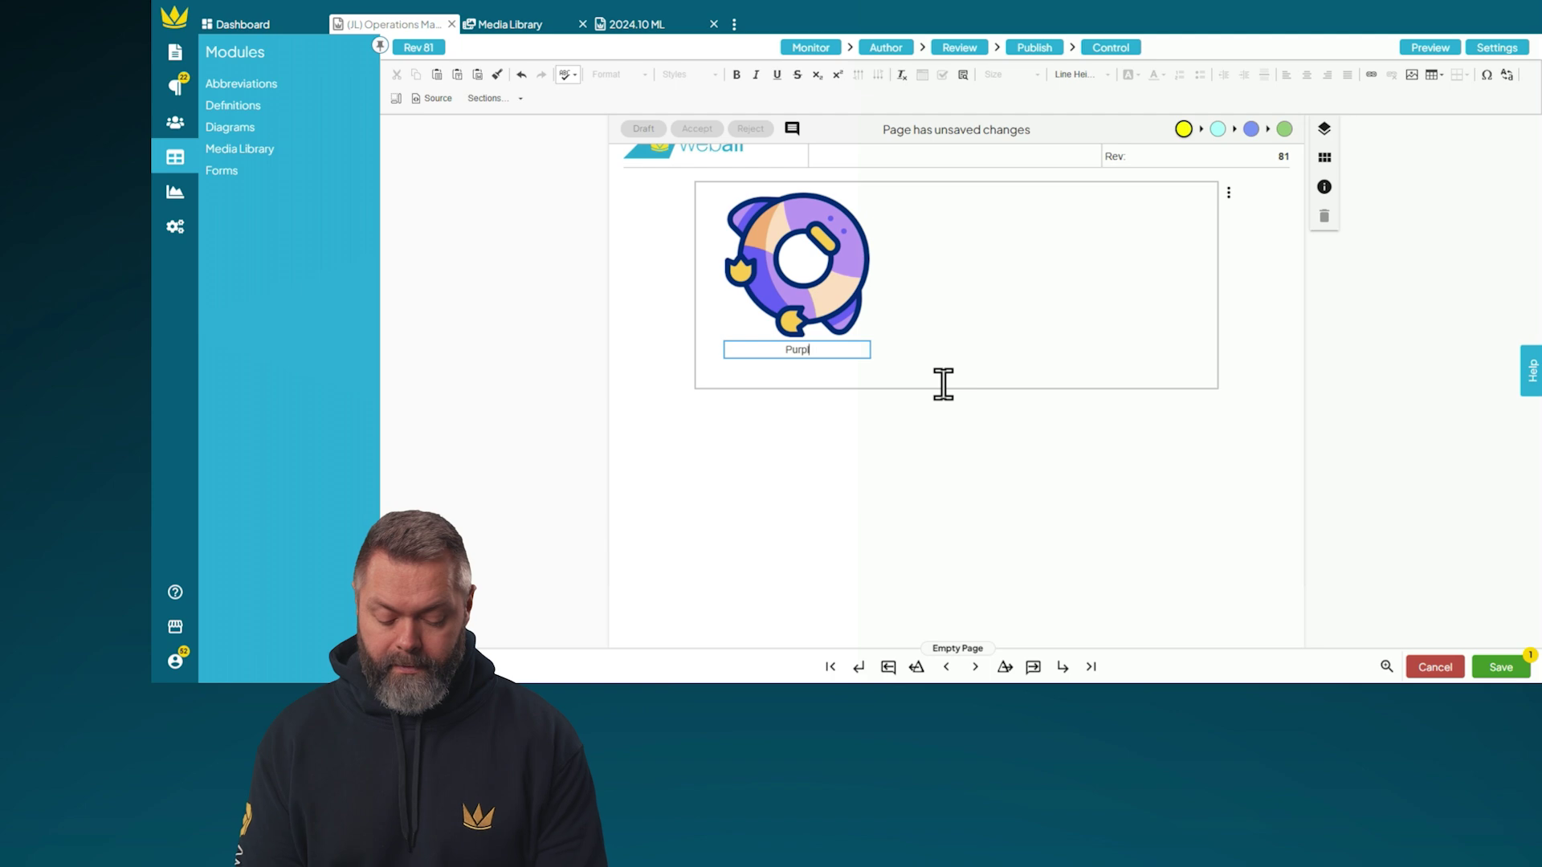
type("ple ring gu")
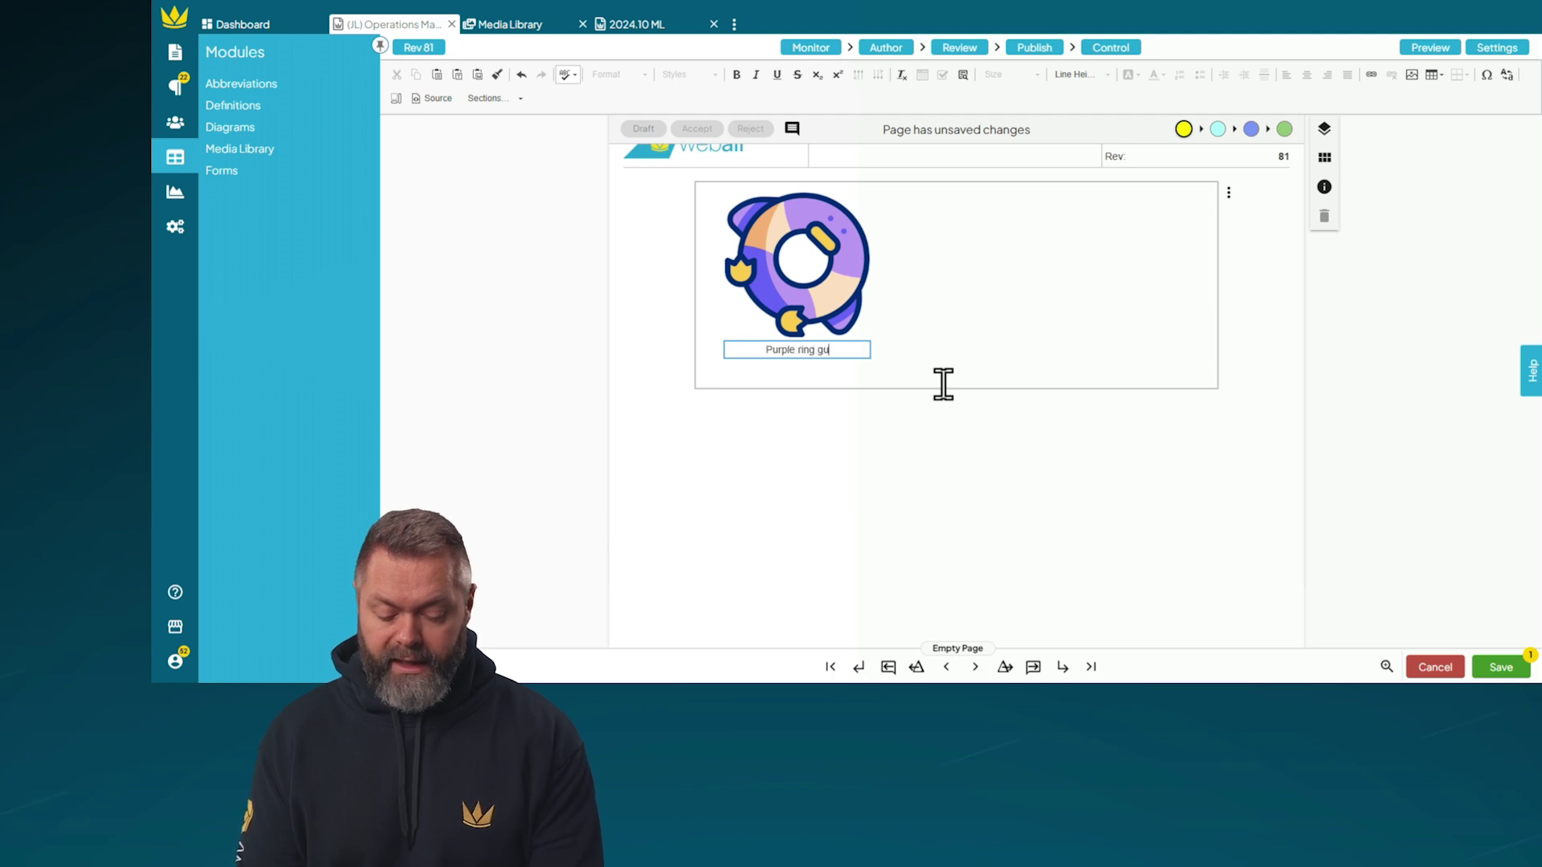
type("y")
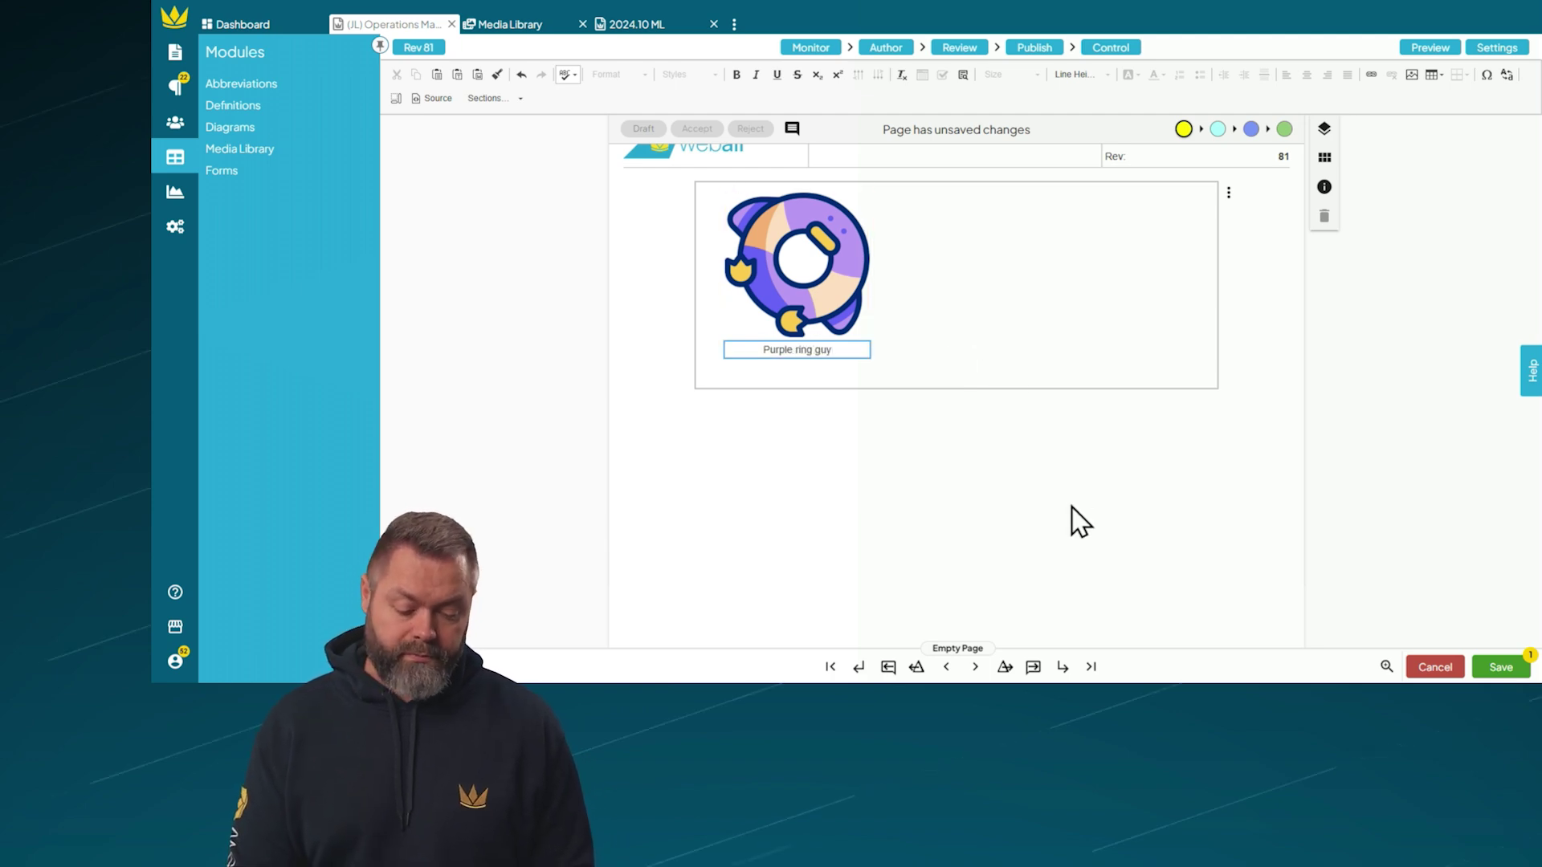
left_click(1492, 669)
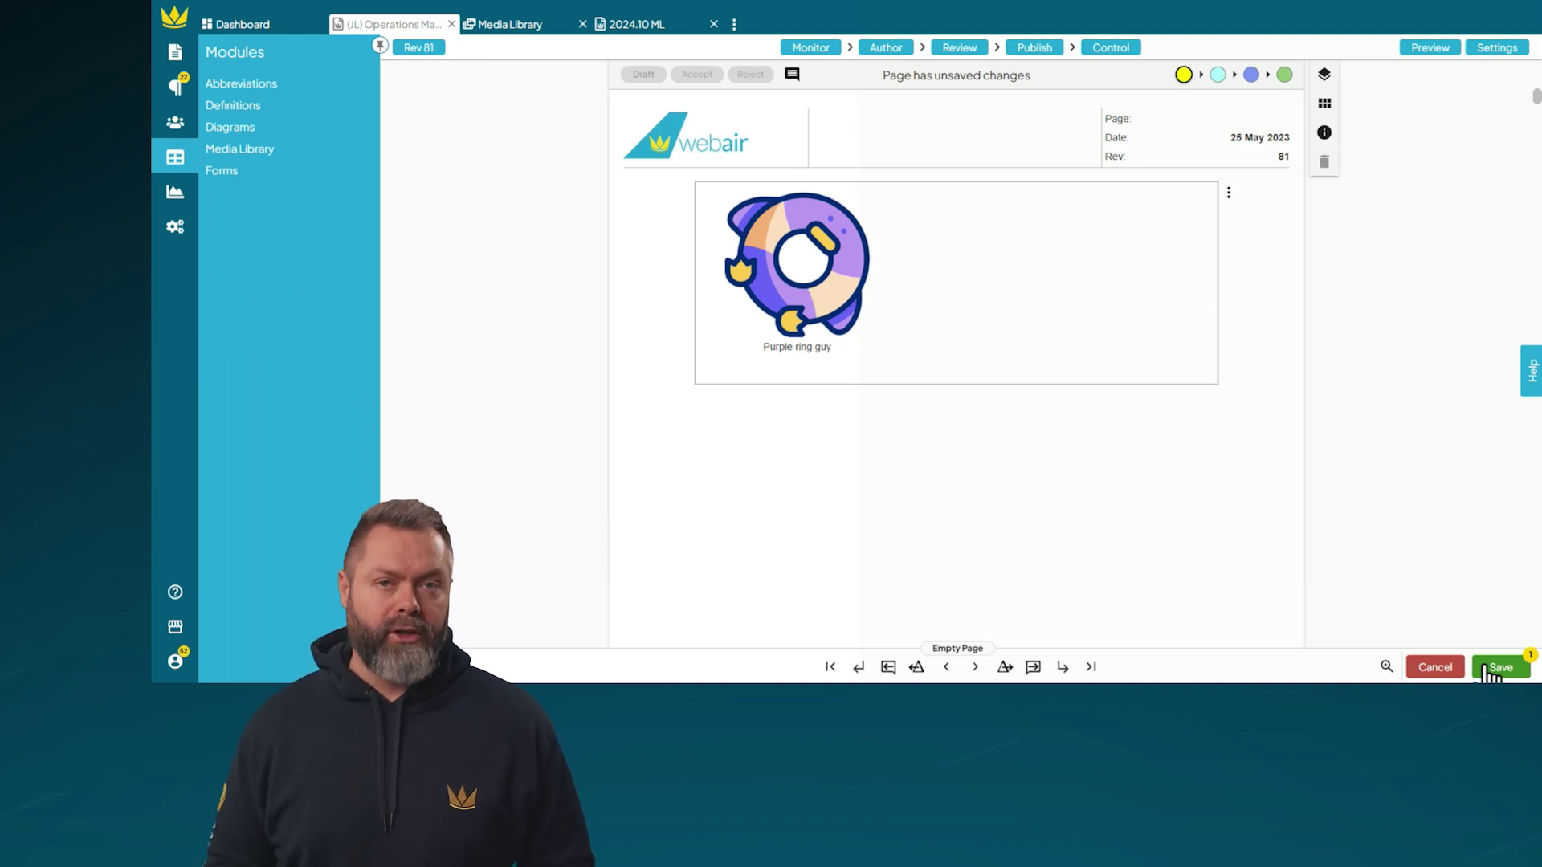
- Upload "Copy of GoDigitalSwe2024-004.jpg" as a new image on a fresh line below the captioned rubber ring
left_click(918, 369)
key("Return")
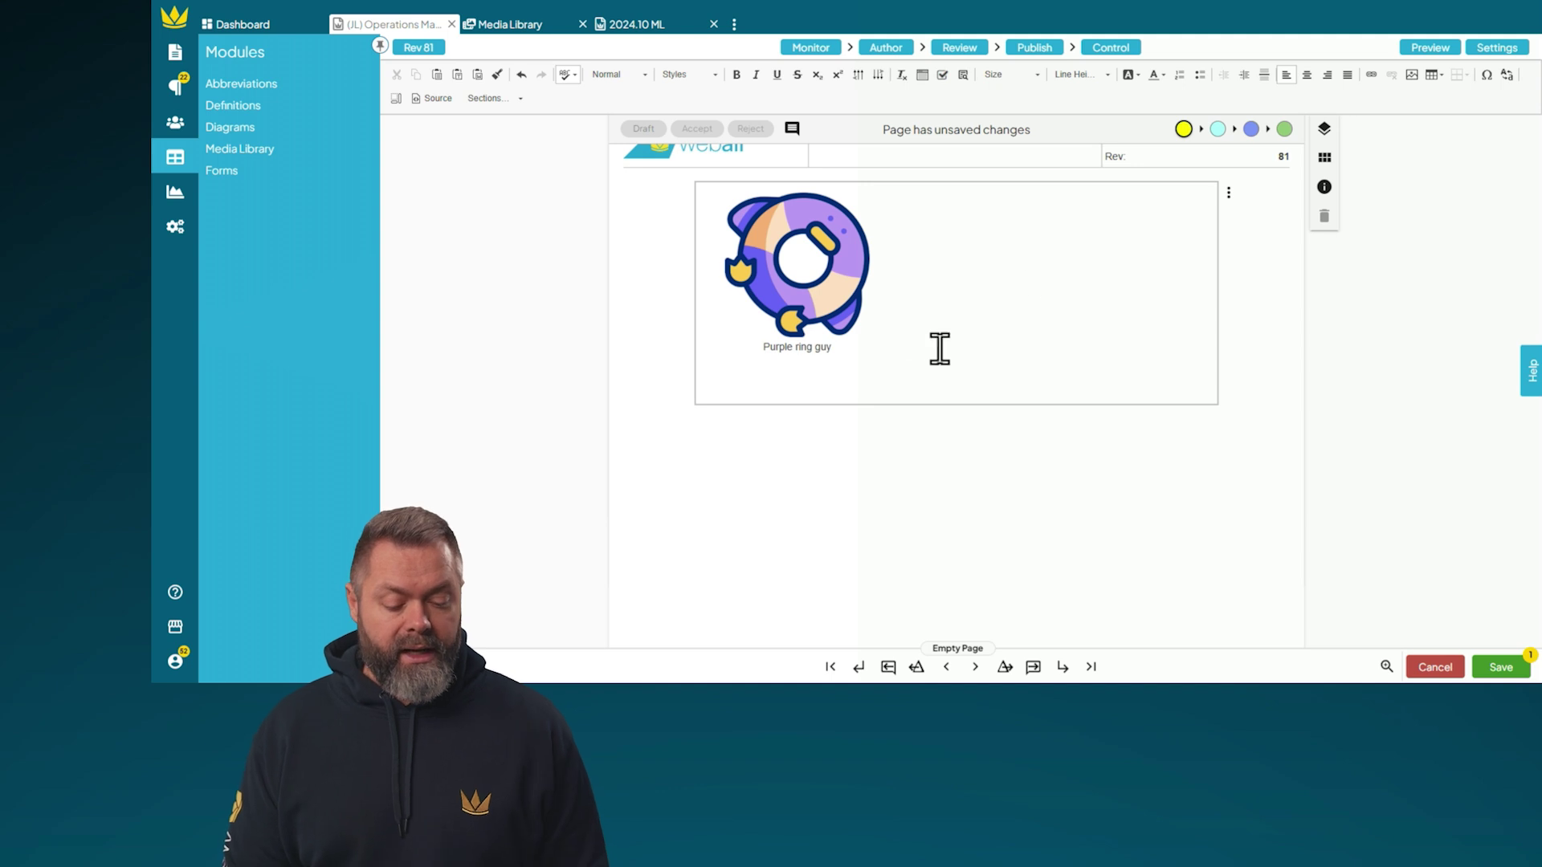
left_click(1411, 74)
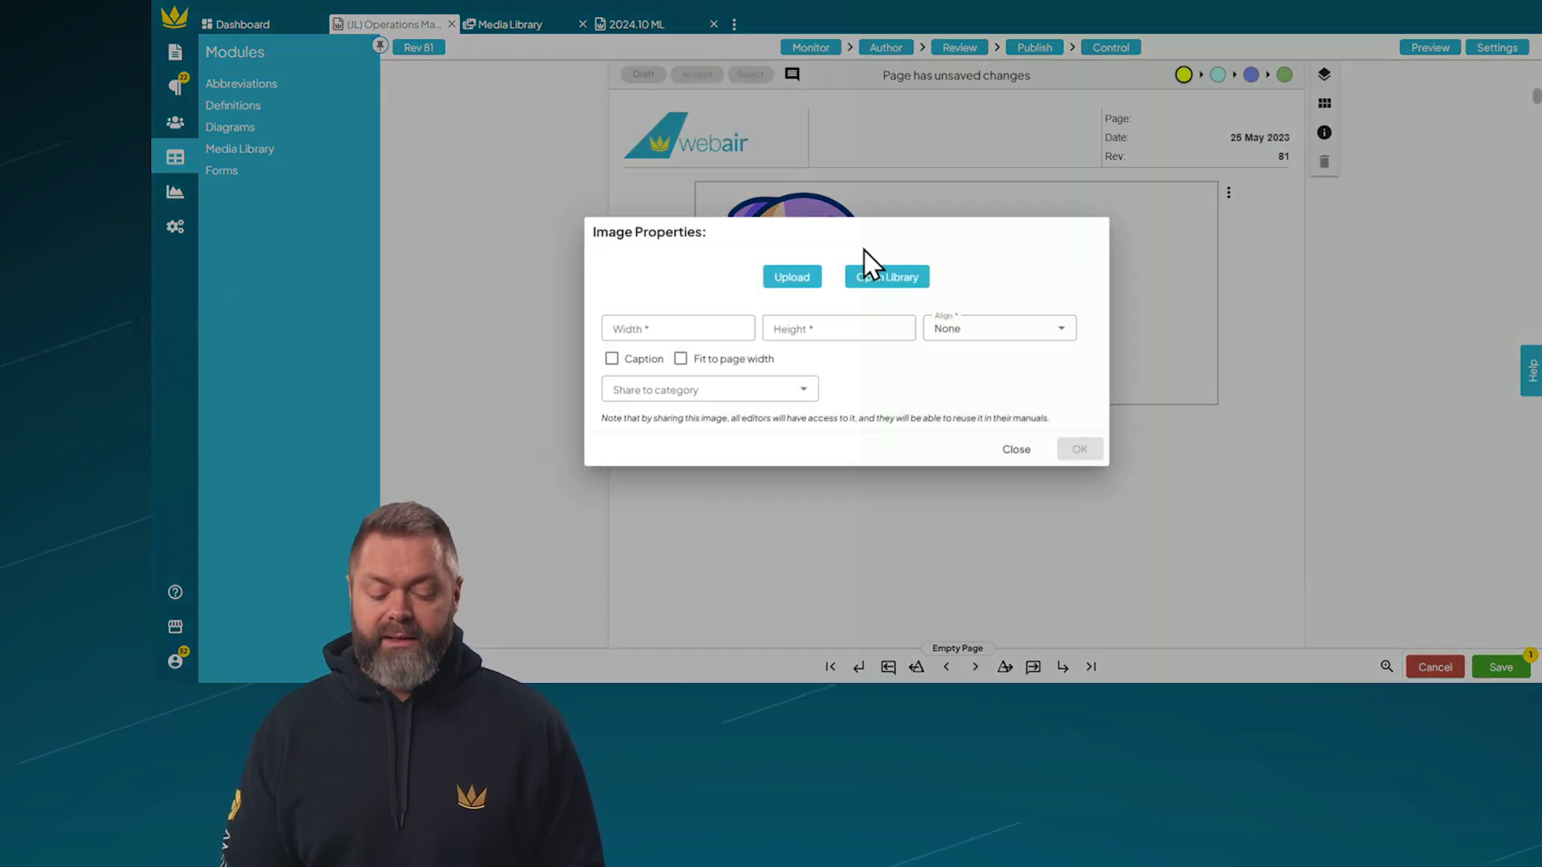
left_click(781, 295)
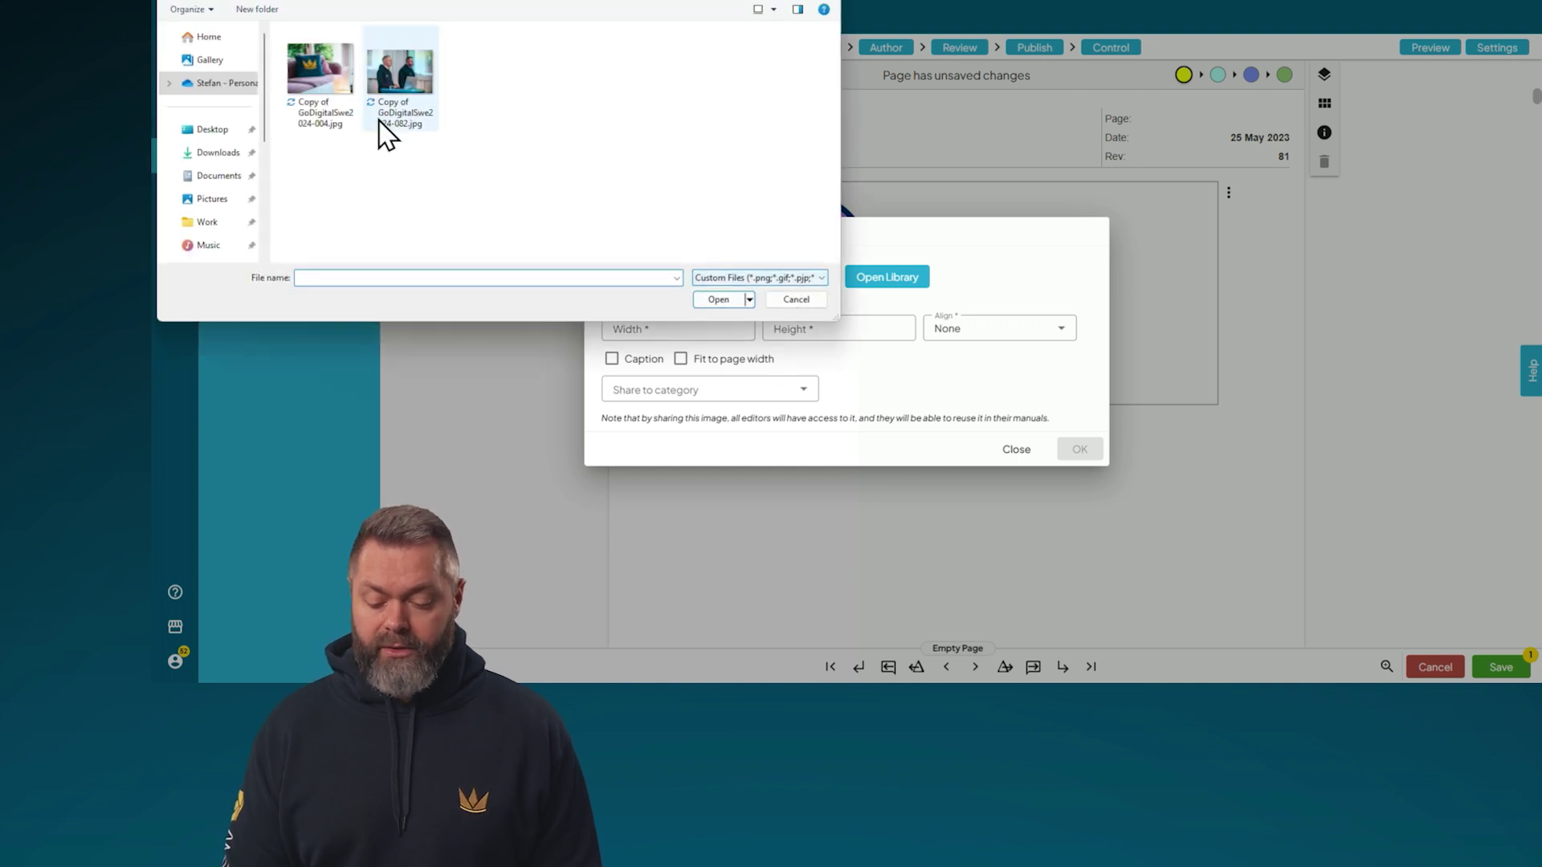
double_click(336, 103)
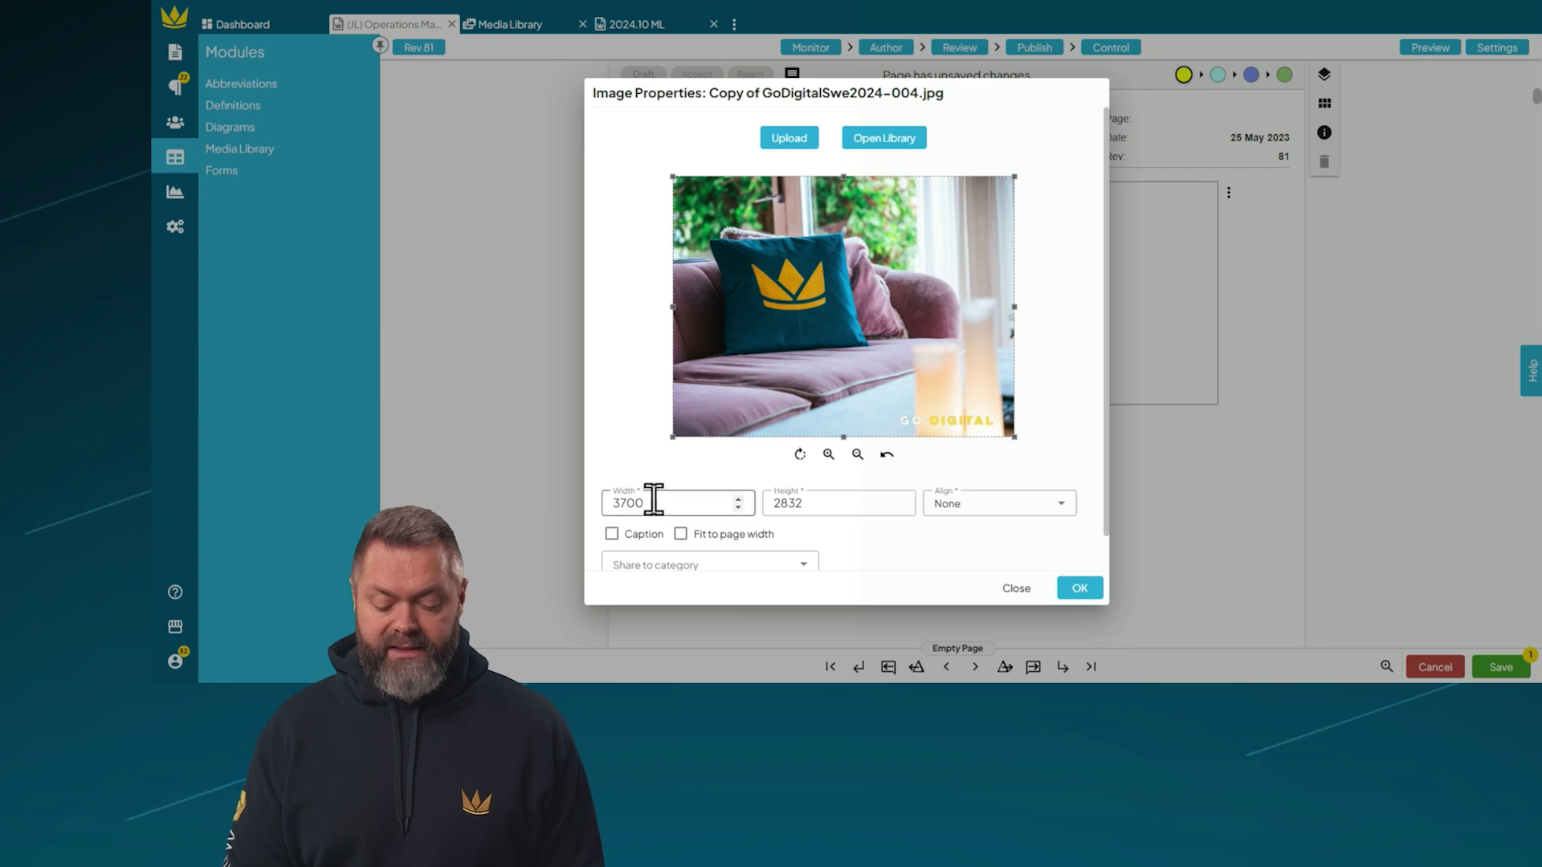
- Fit the uploaded image to the page width and share it to the December rename category
scroll(614, 408, "down", 1)
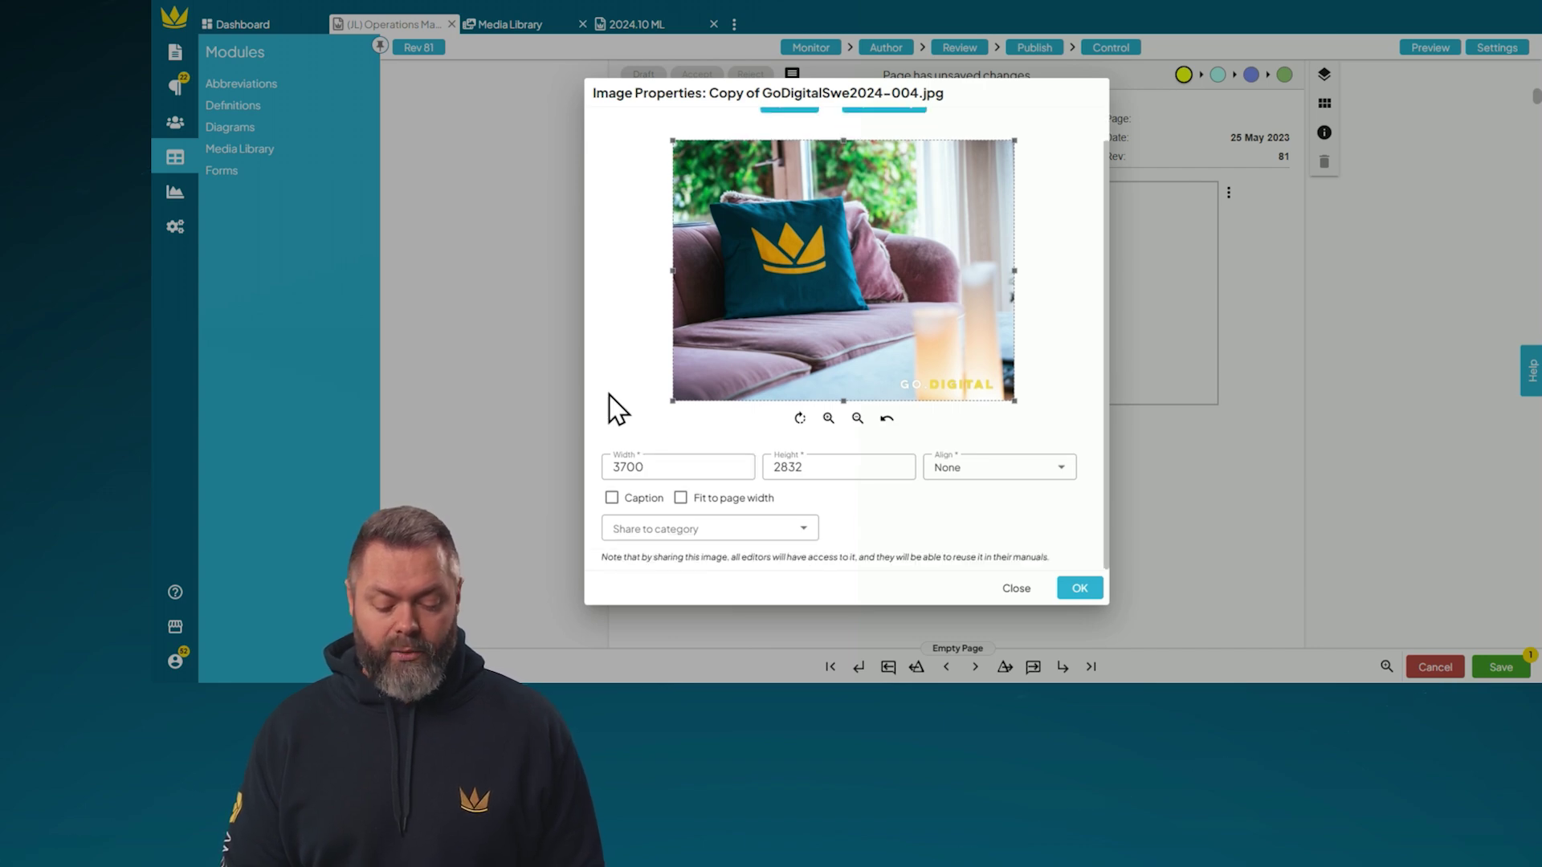
left_click(681, 500)
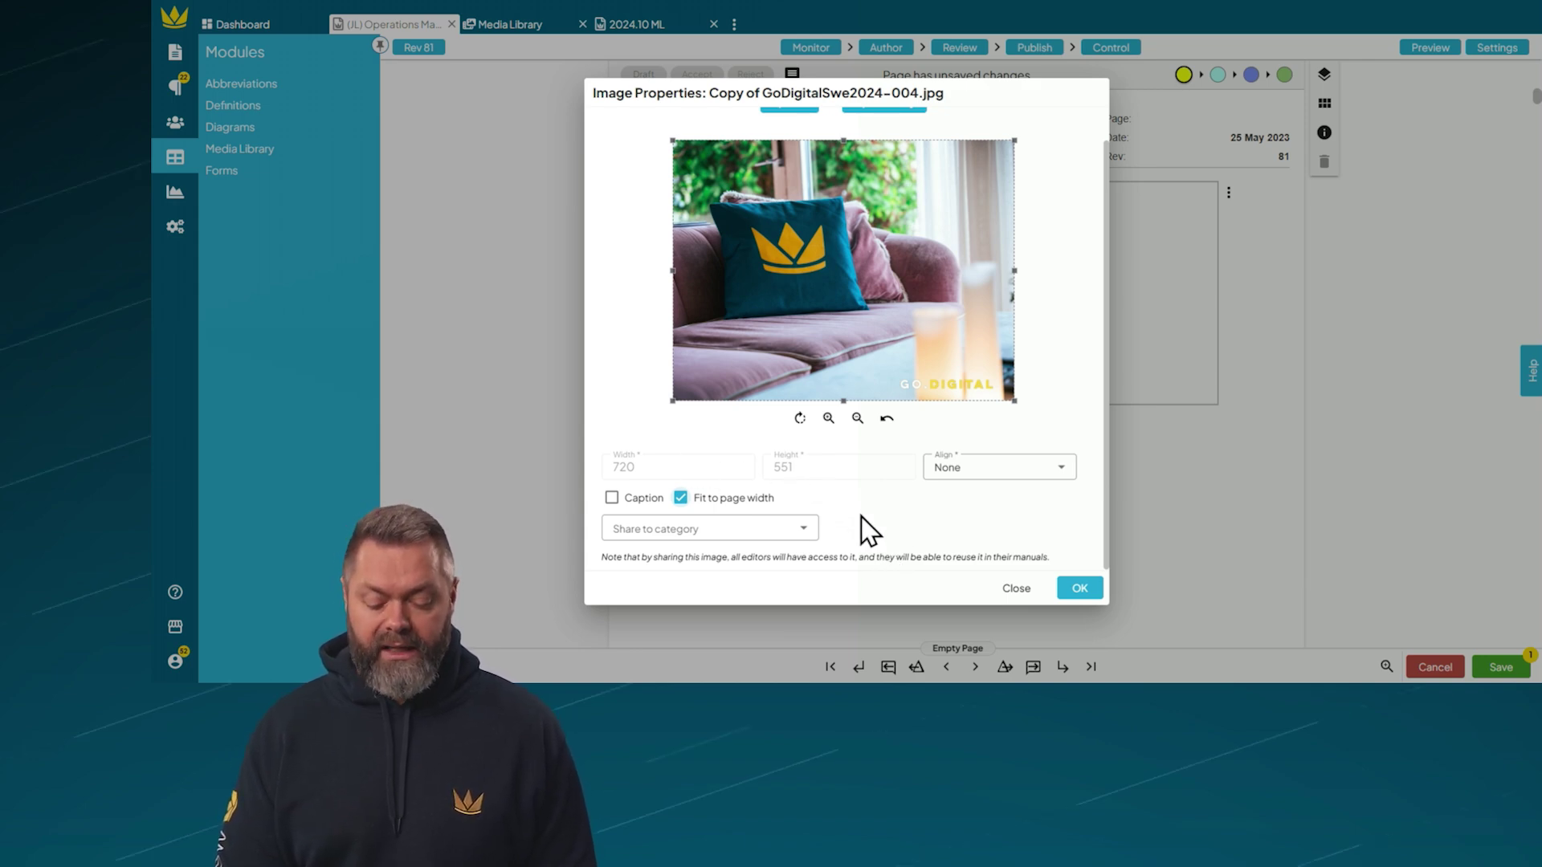
left_click(806, 536)
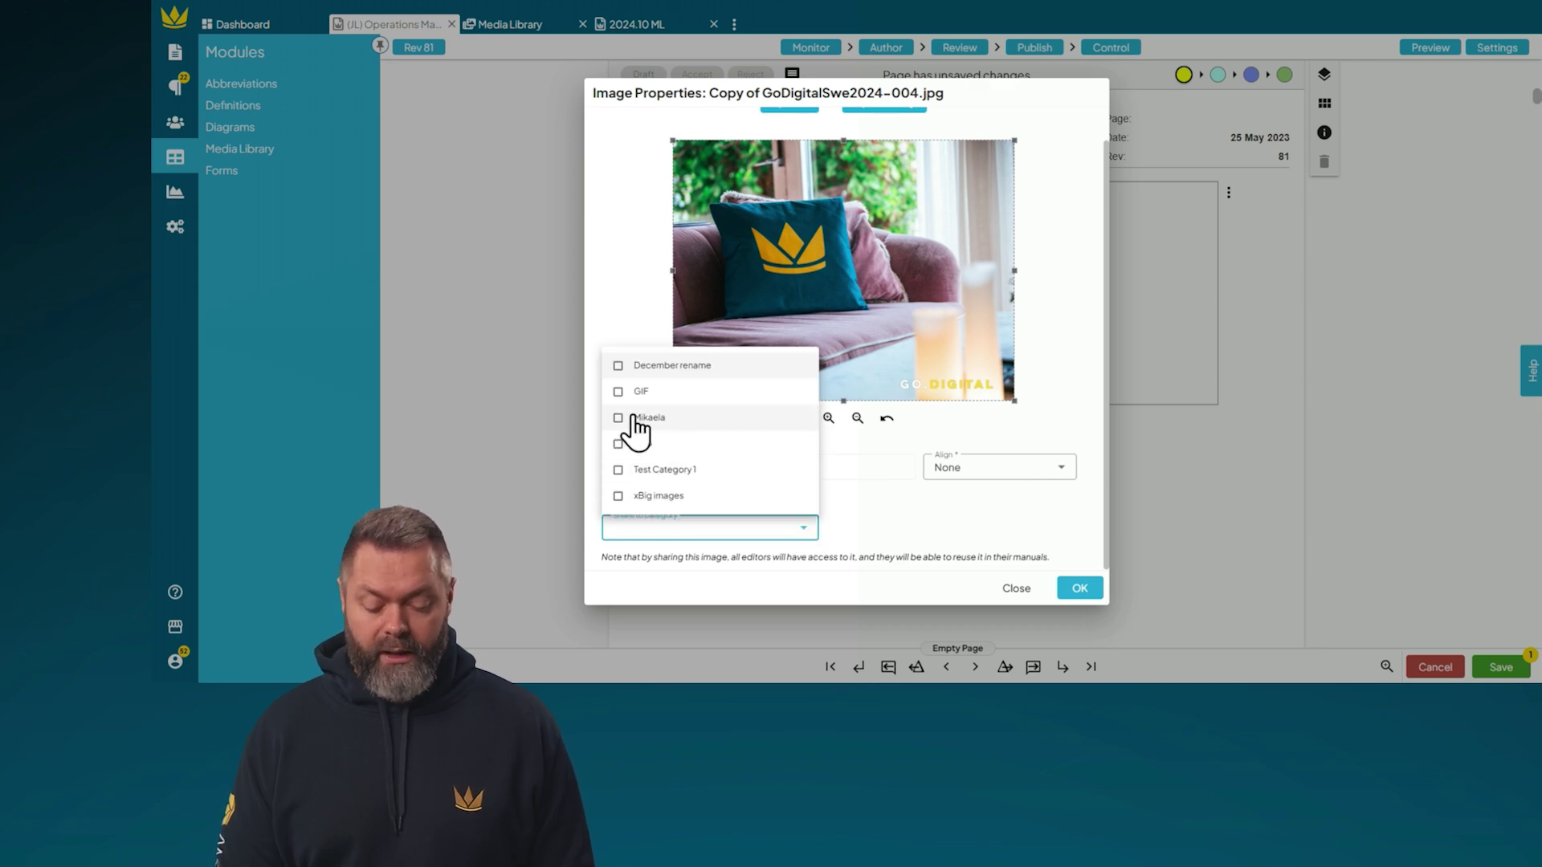
left_click(618, 366)
left_click(902, 551)
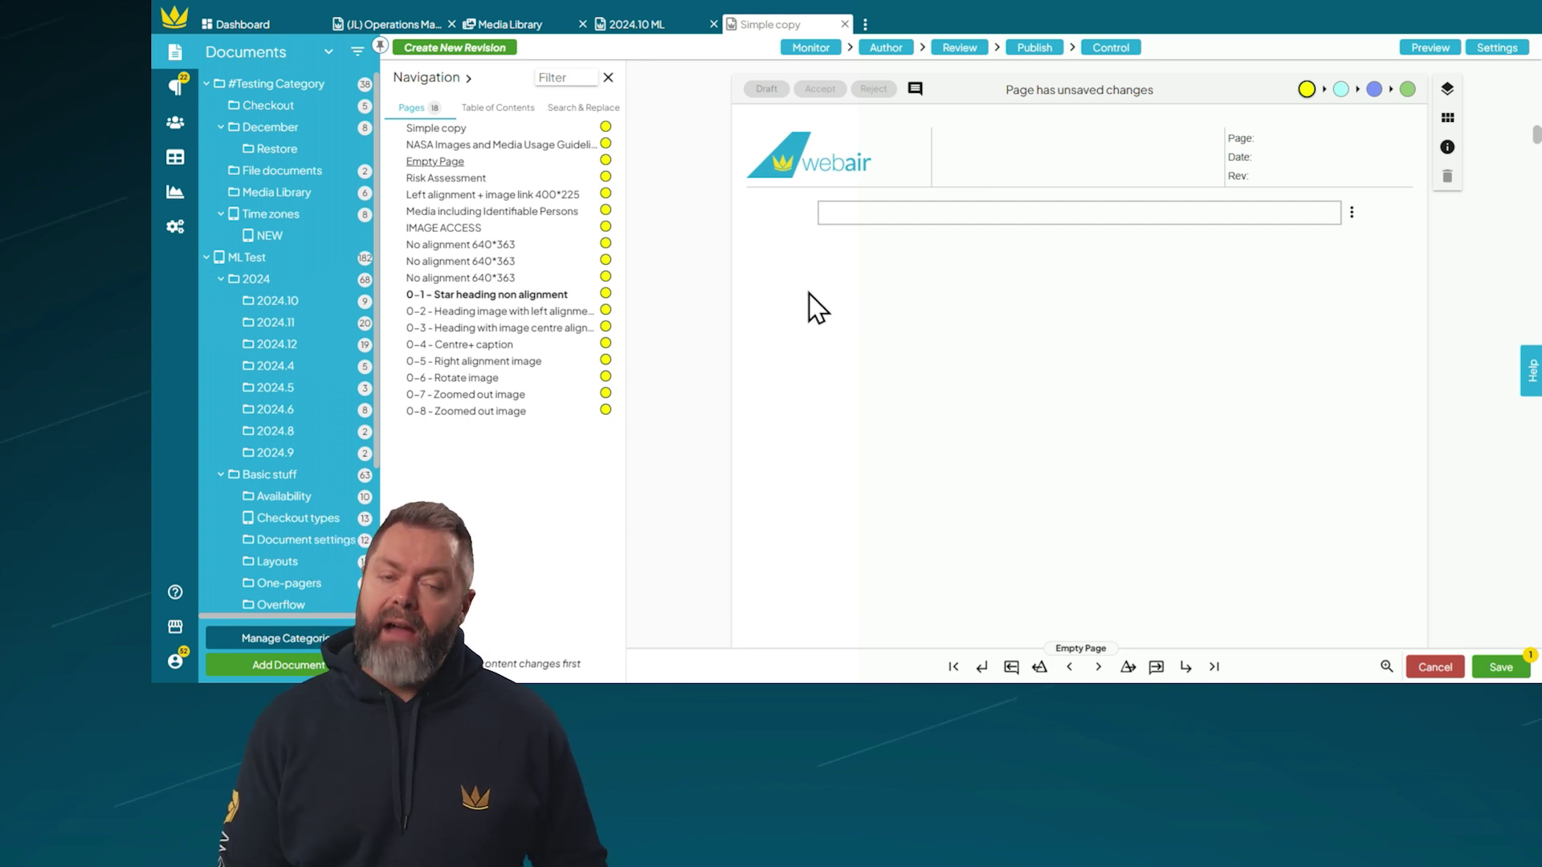
- Choose rubber-ring.png from the shared library's Test Category 1 for the empty section of the Simple copy document
left_click(874, 212)
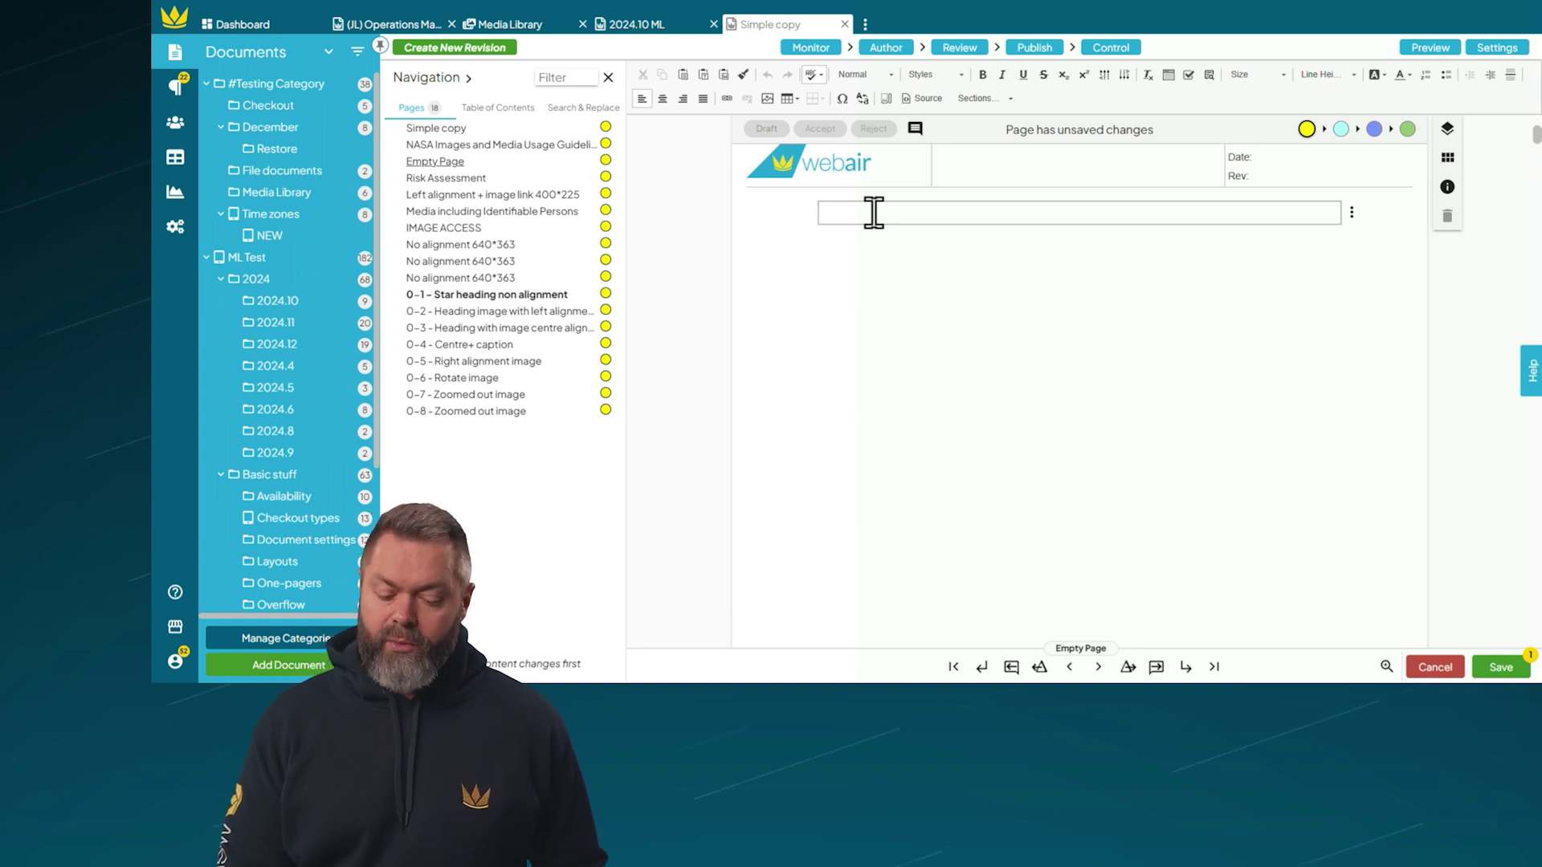
left_click(770, 99)
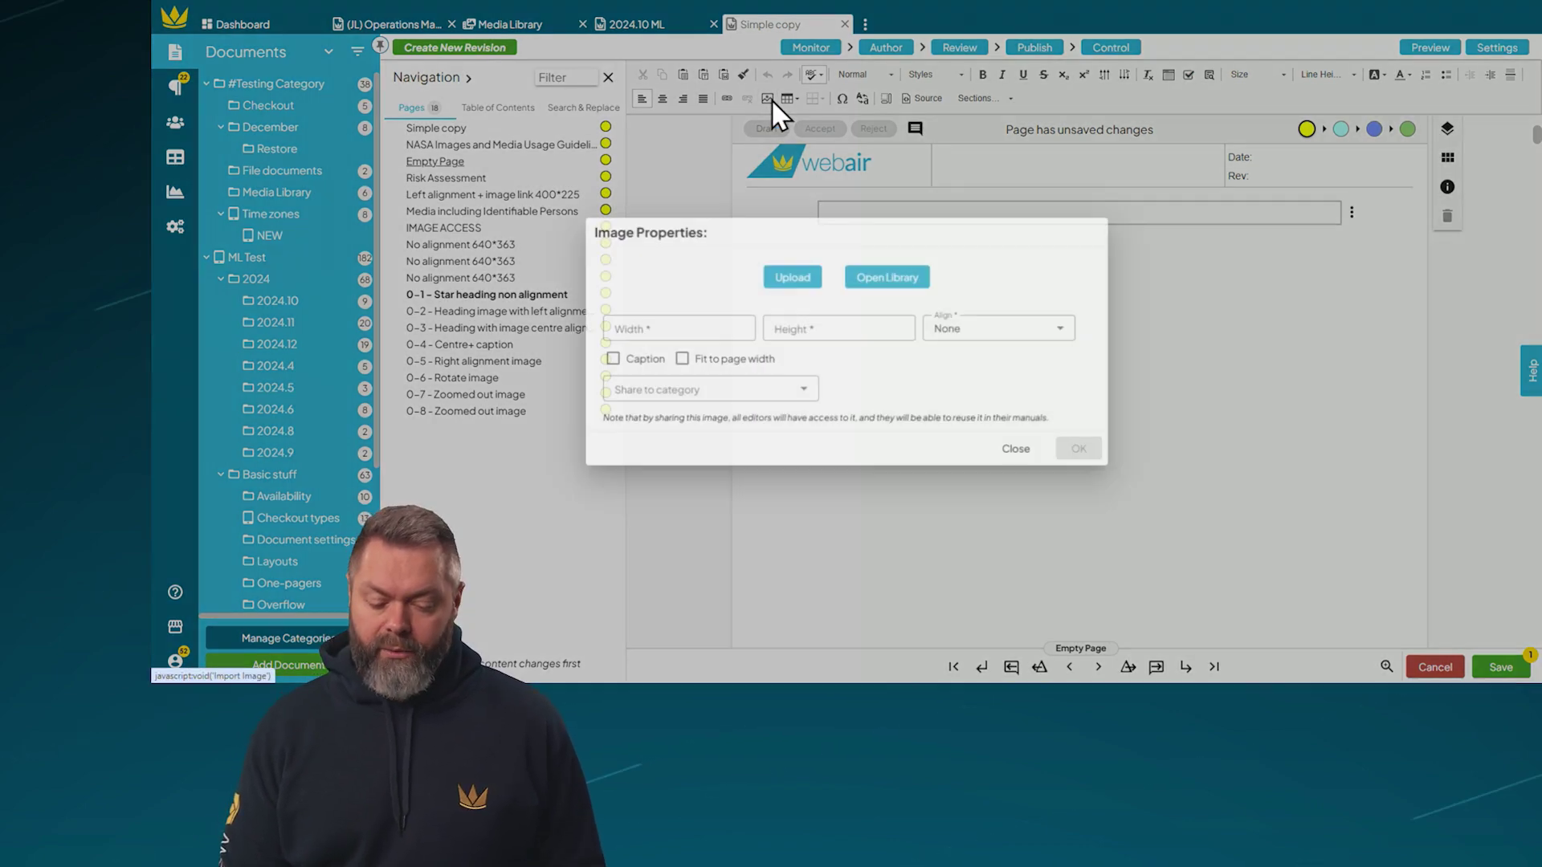
left_click(851, 277)
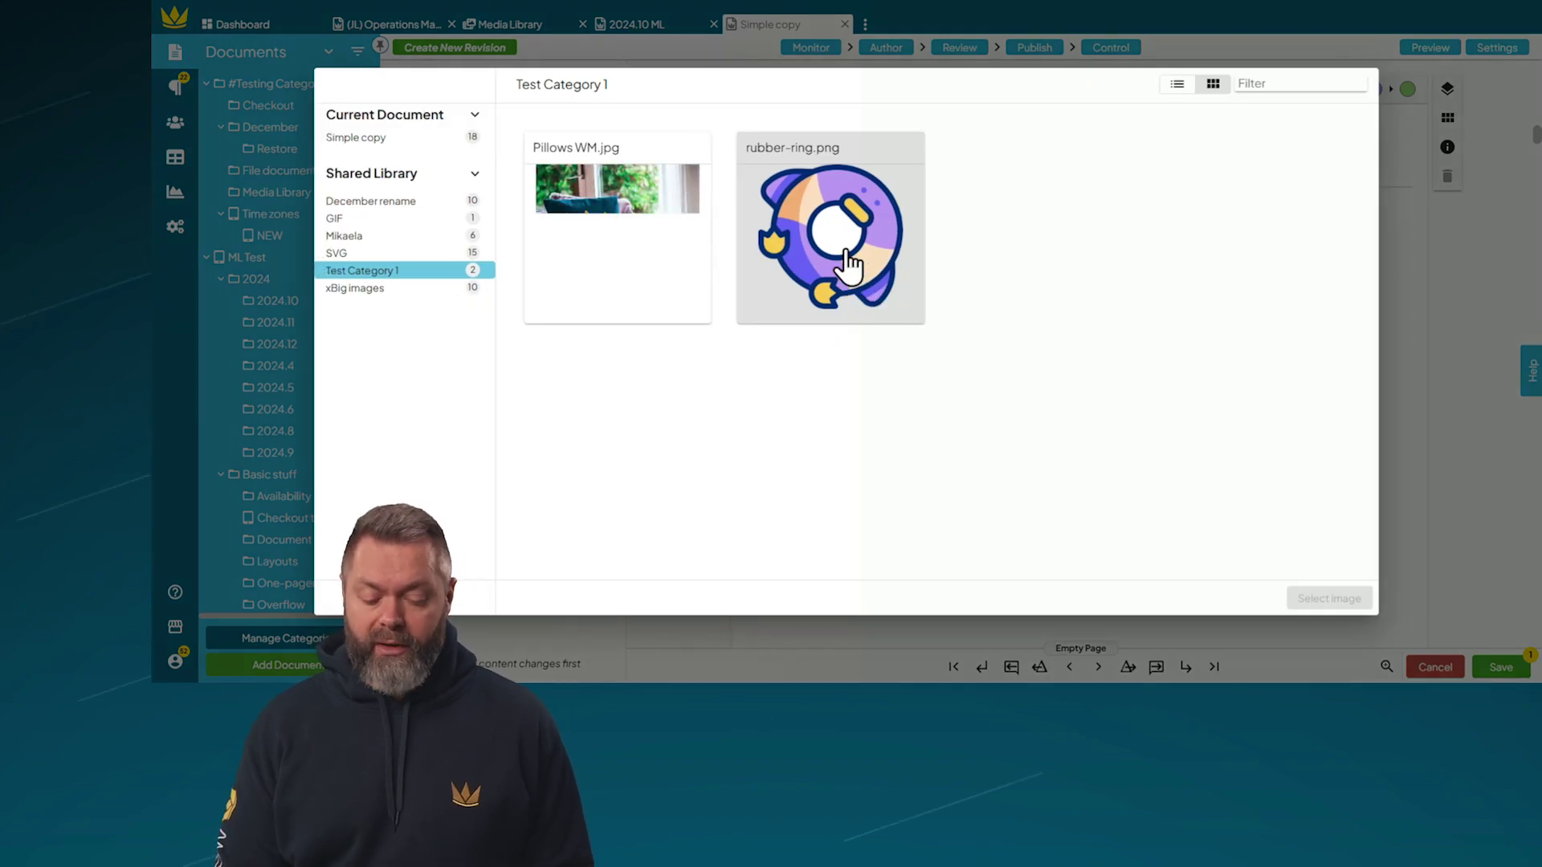
left_click(847, 253)
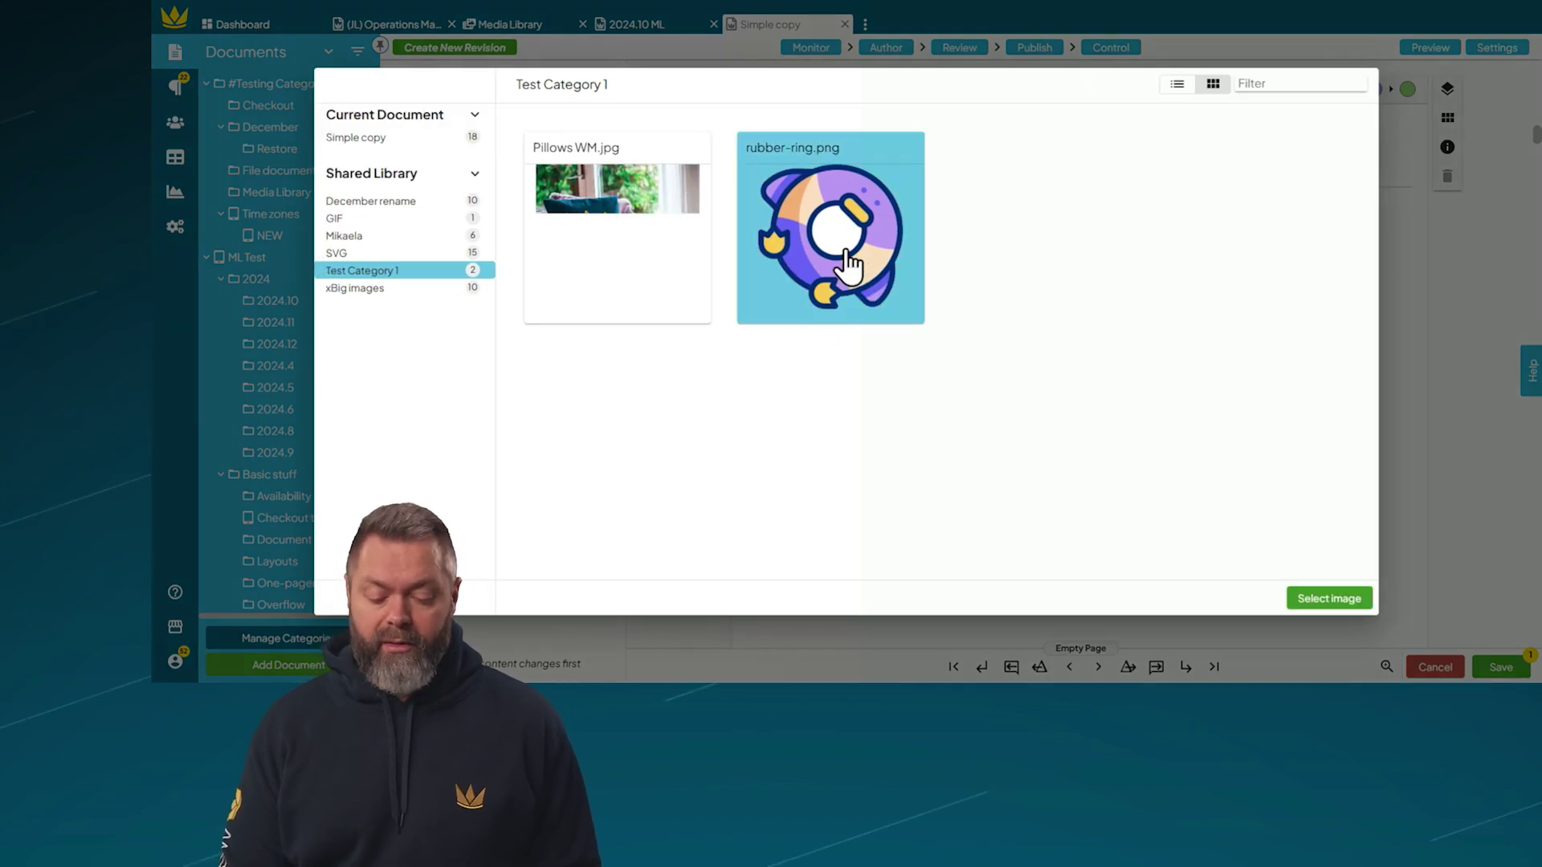
left_click(1309, 600)
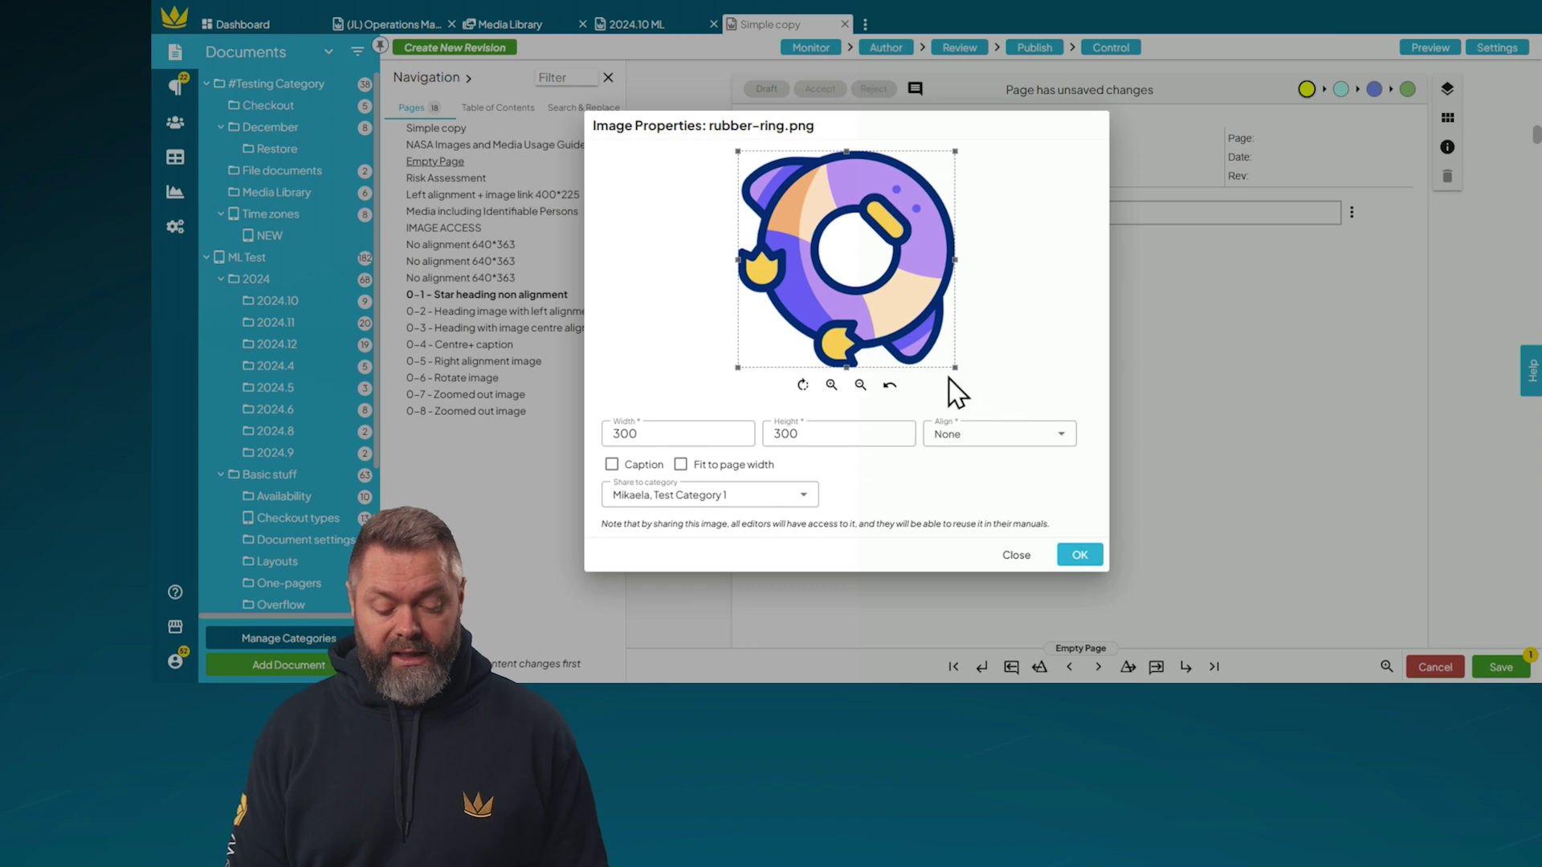
- Rotate the rubber-ring image 90° clockwise, crop it to its lower half at about 300 by 138, and insert it
left_click_drag(953, 361, 963, 237)
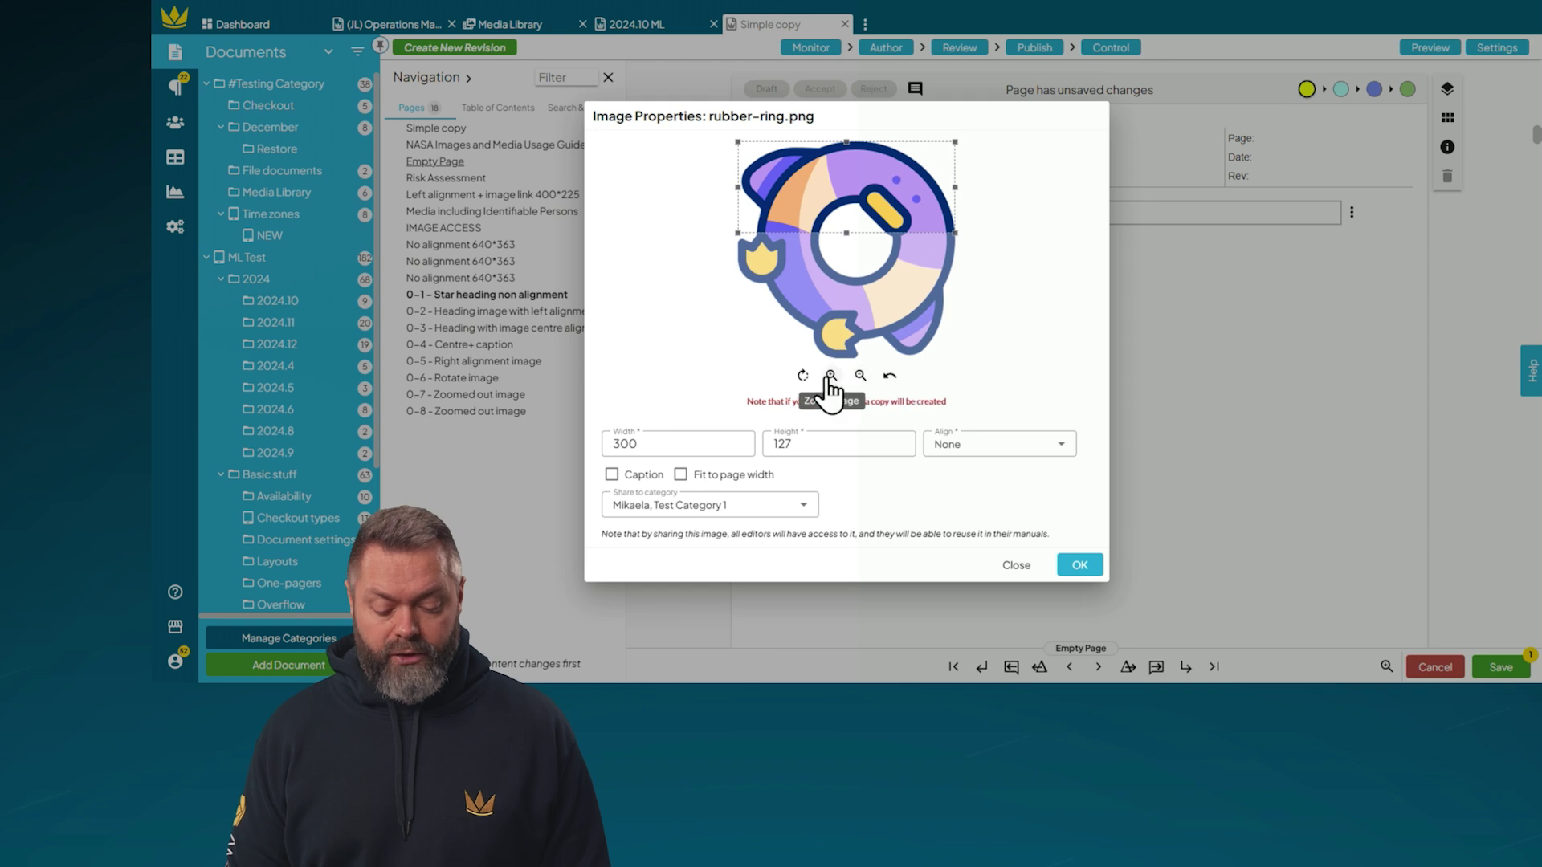
left_click(803, 378)
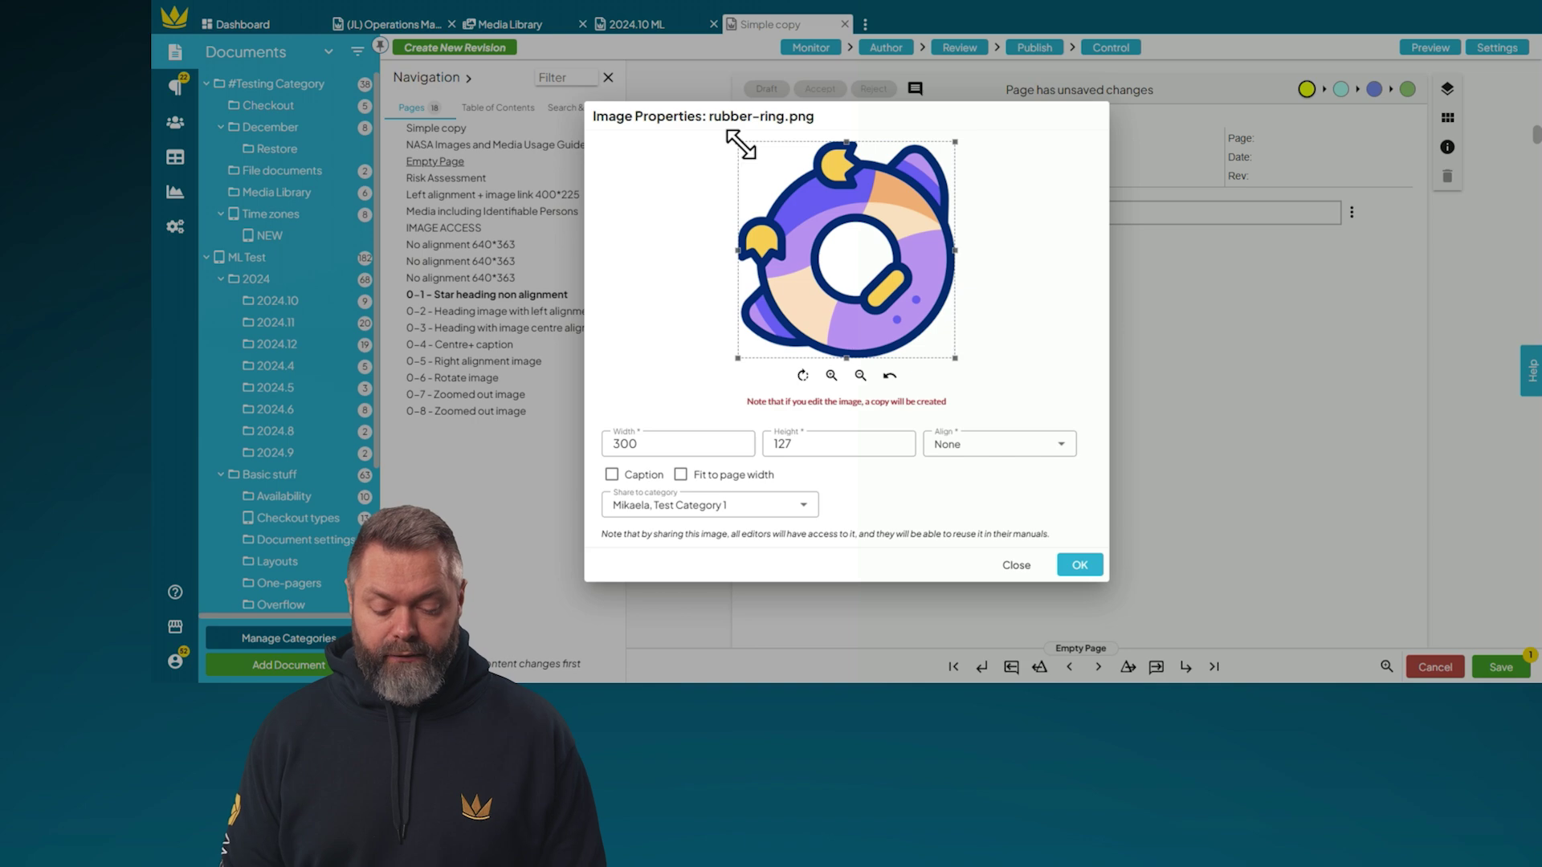
left_click_drag(739, 143, 730, 262)
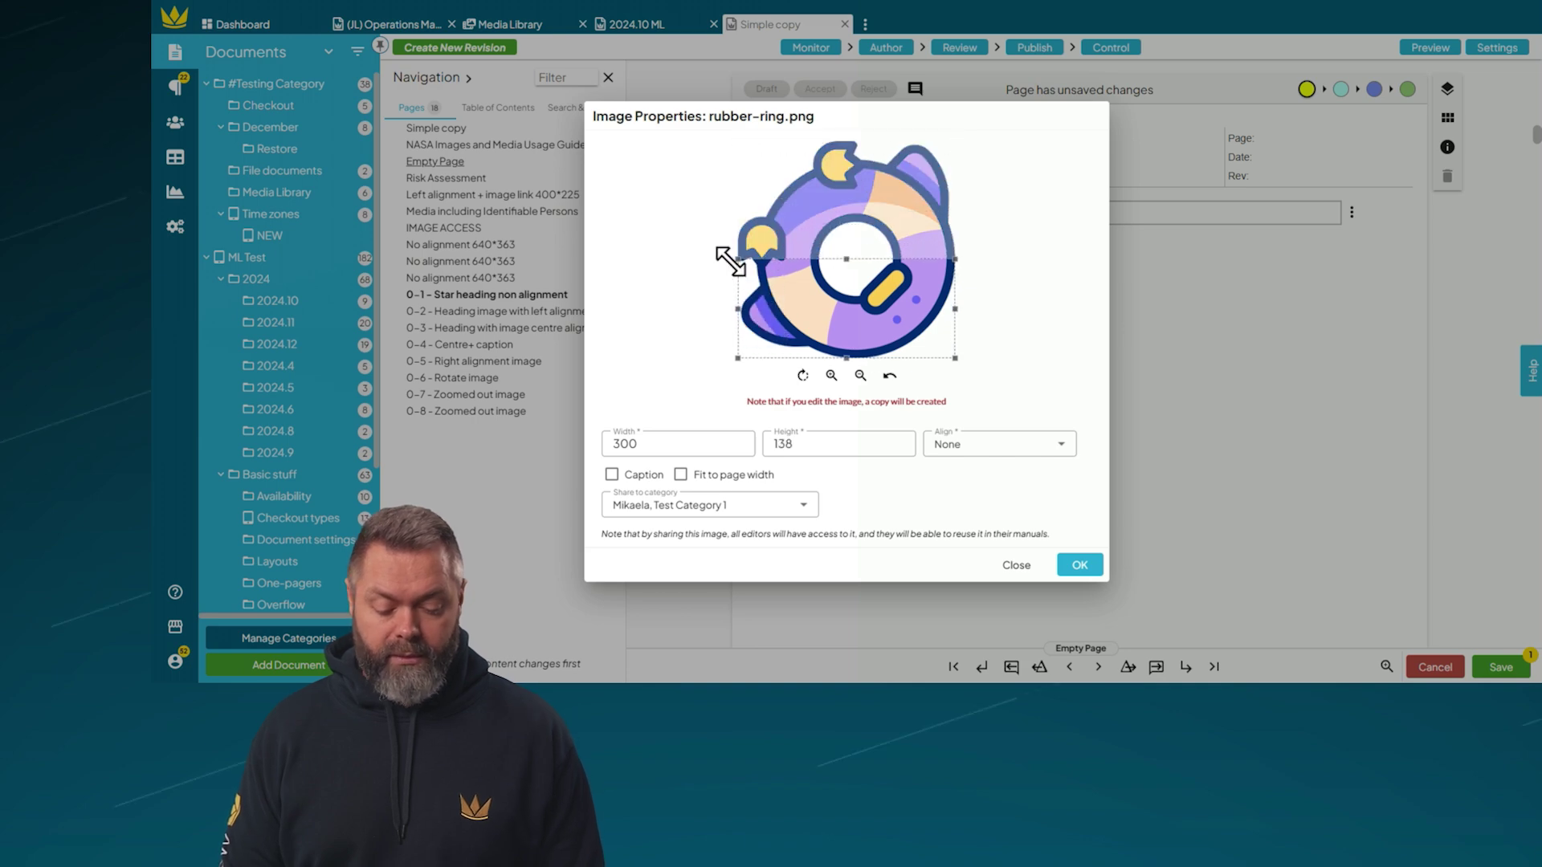
left_click(1078, 566)
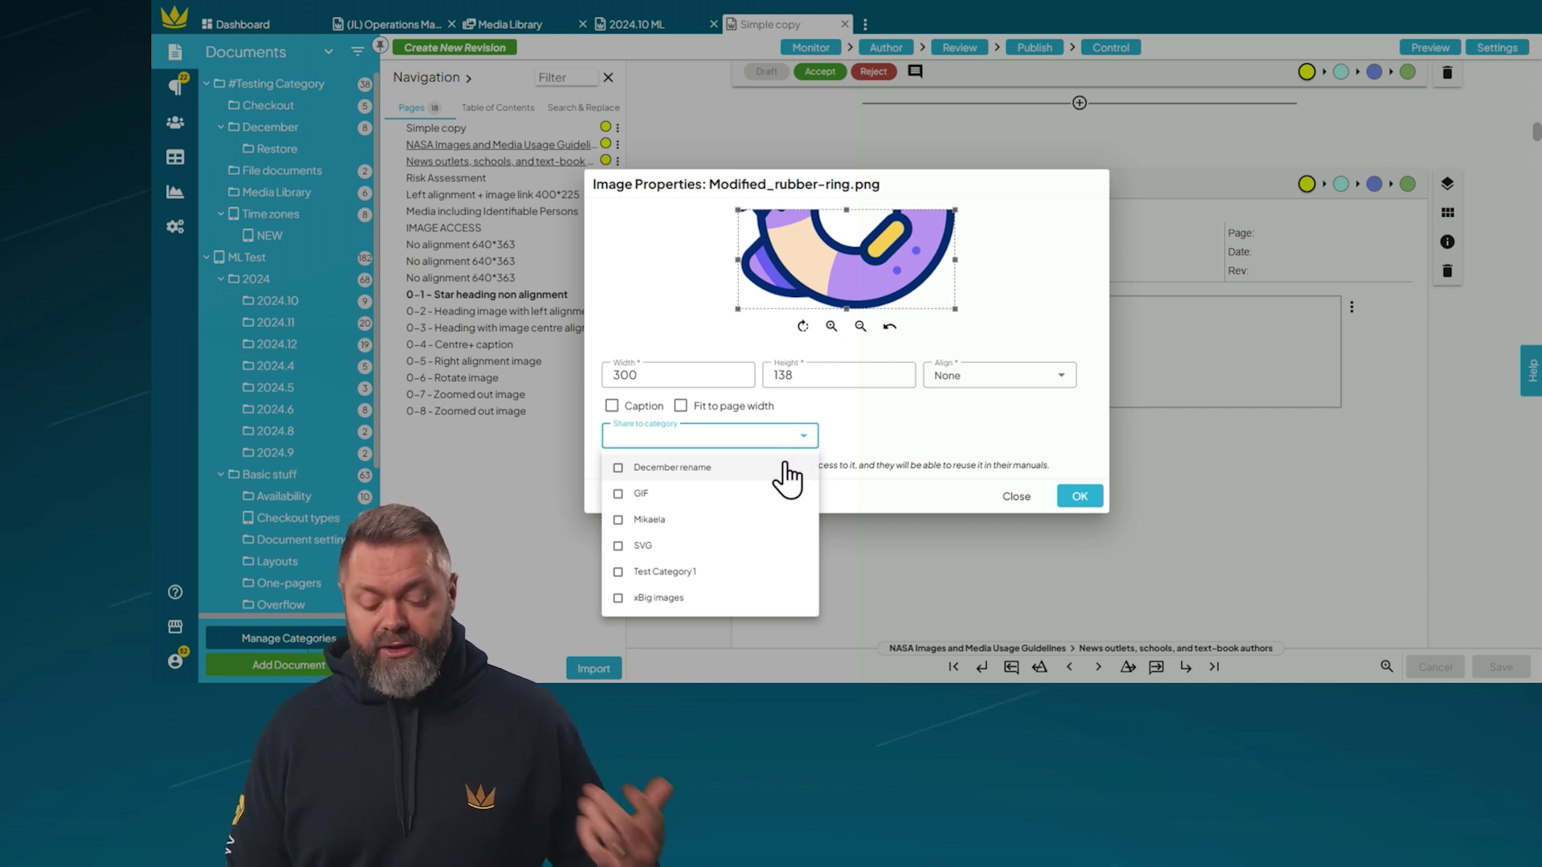
- Share Modified_rubber-ring.png to Test Category 1 and apply its image properties
left_click(683, 571)
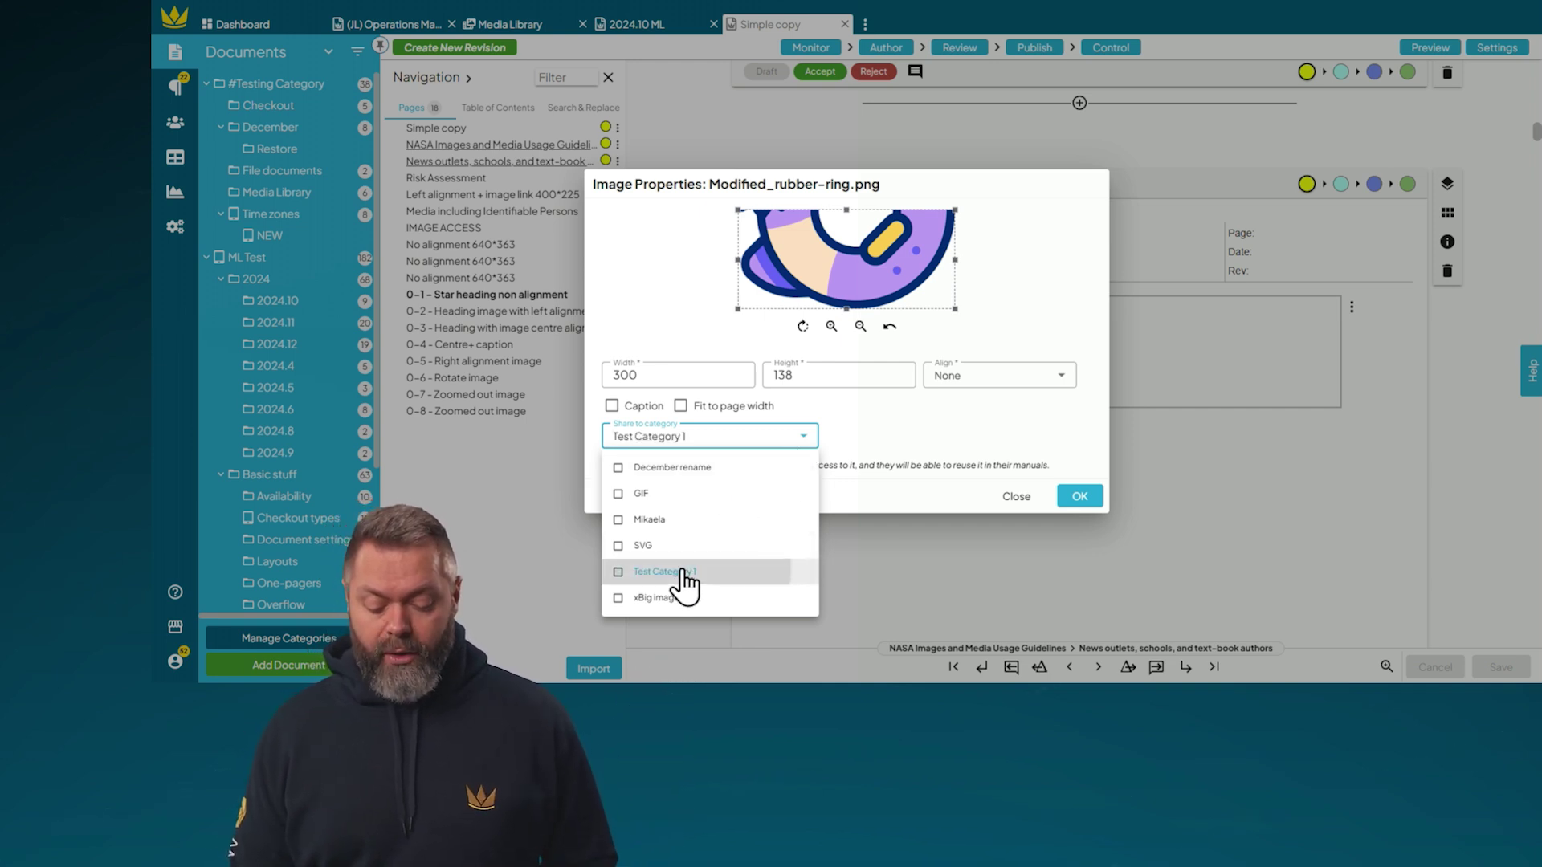
left_click(948, 422)
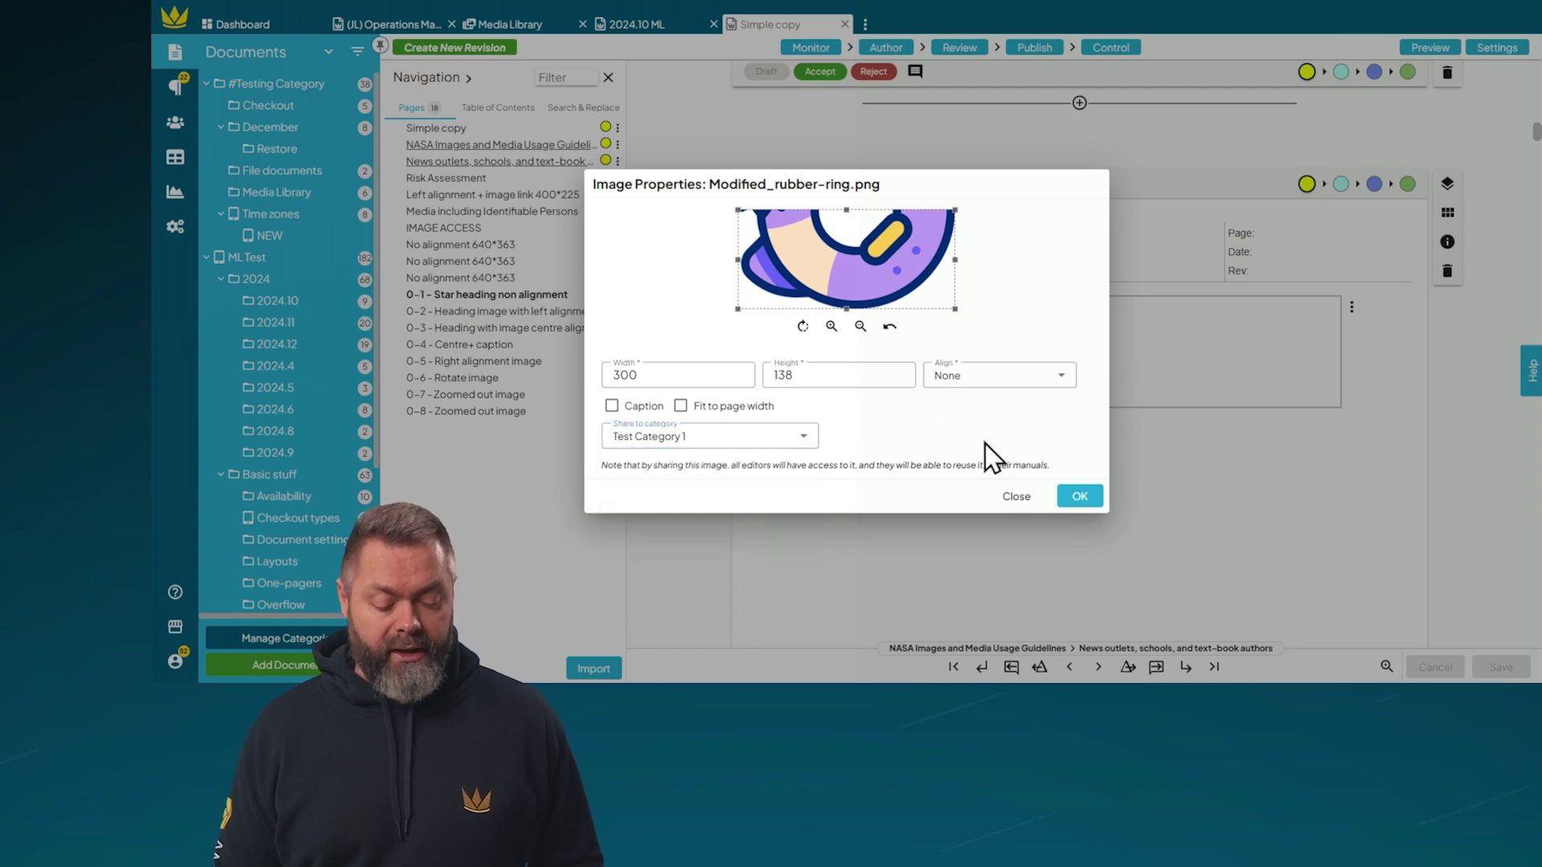
left_click(1068, 498)
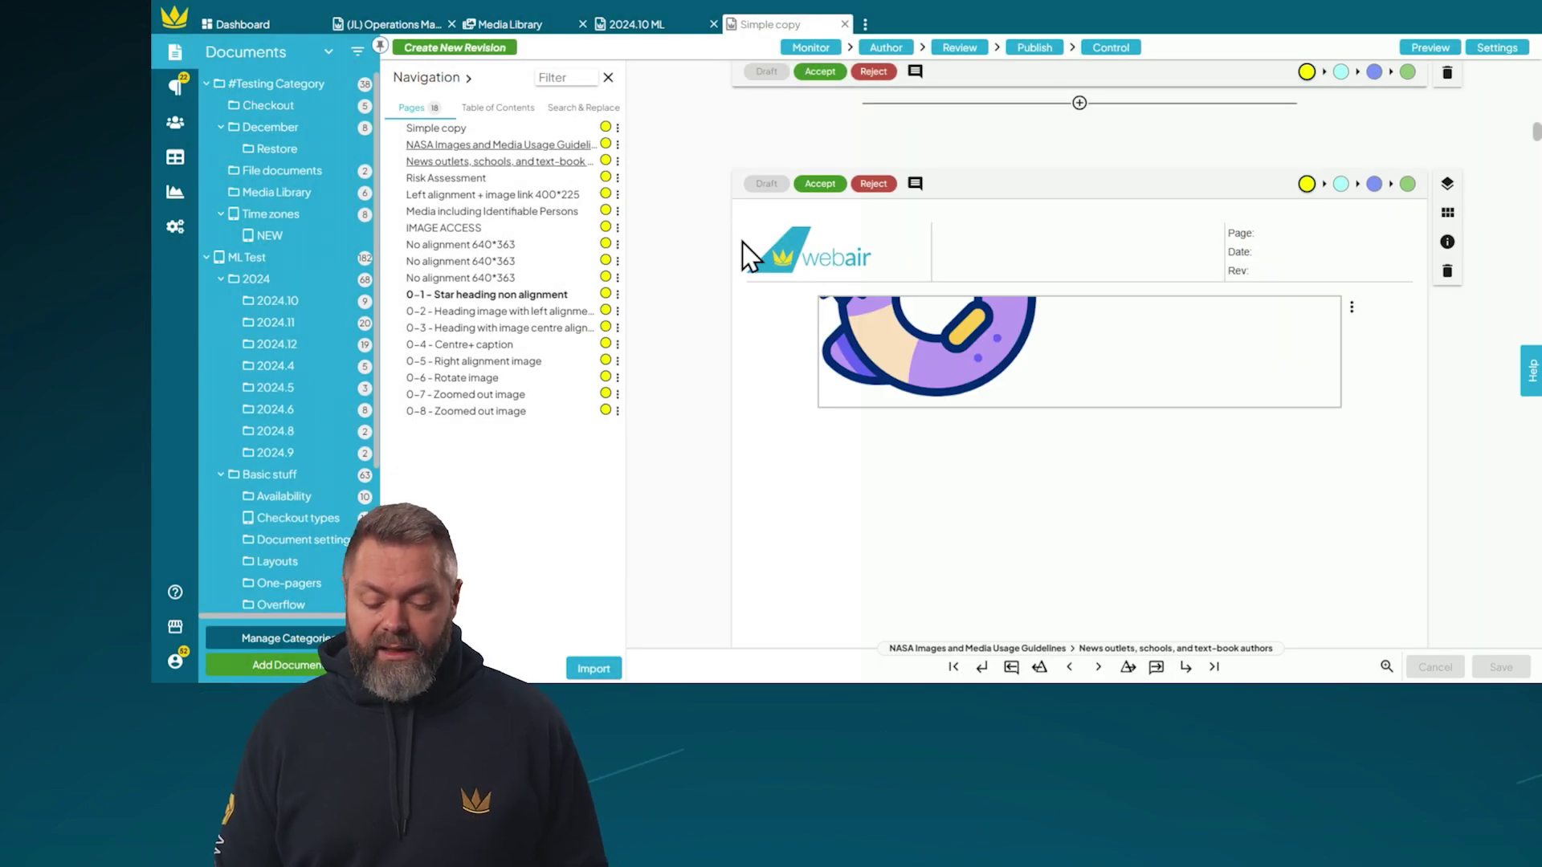
- Examine the rename option for Modified_rubber-ring.png in the Media Library's Test Category 1, leaving its name as is
left_click(537, 26)
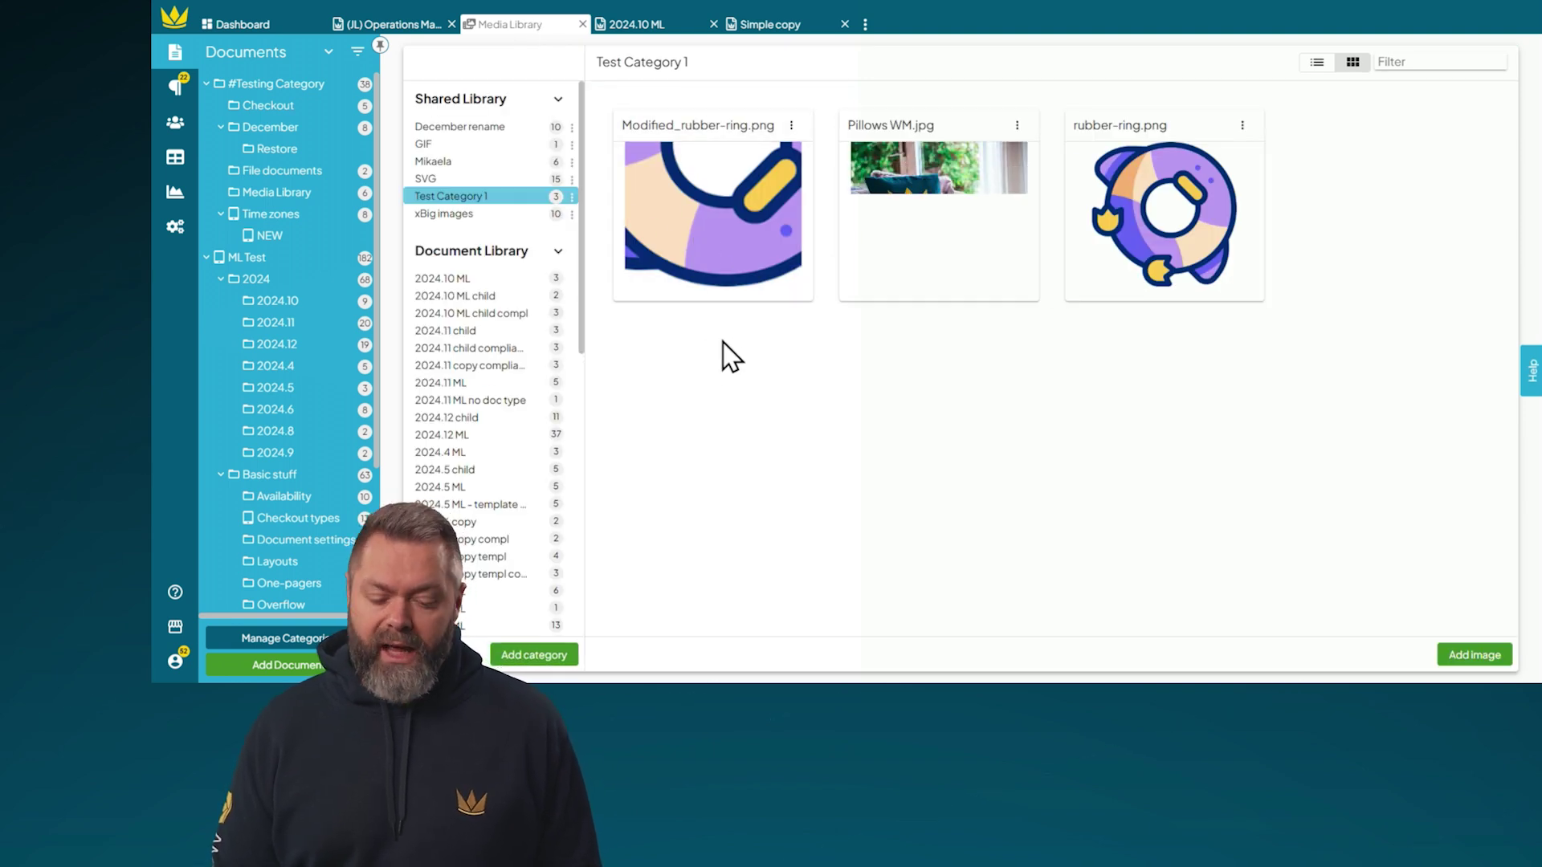
left_click(790, 128)
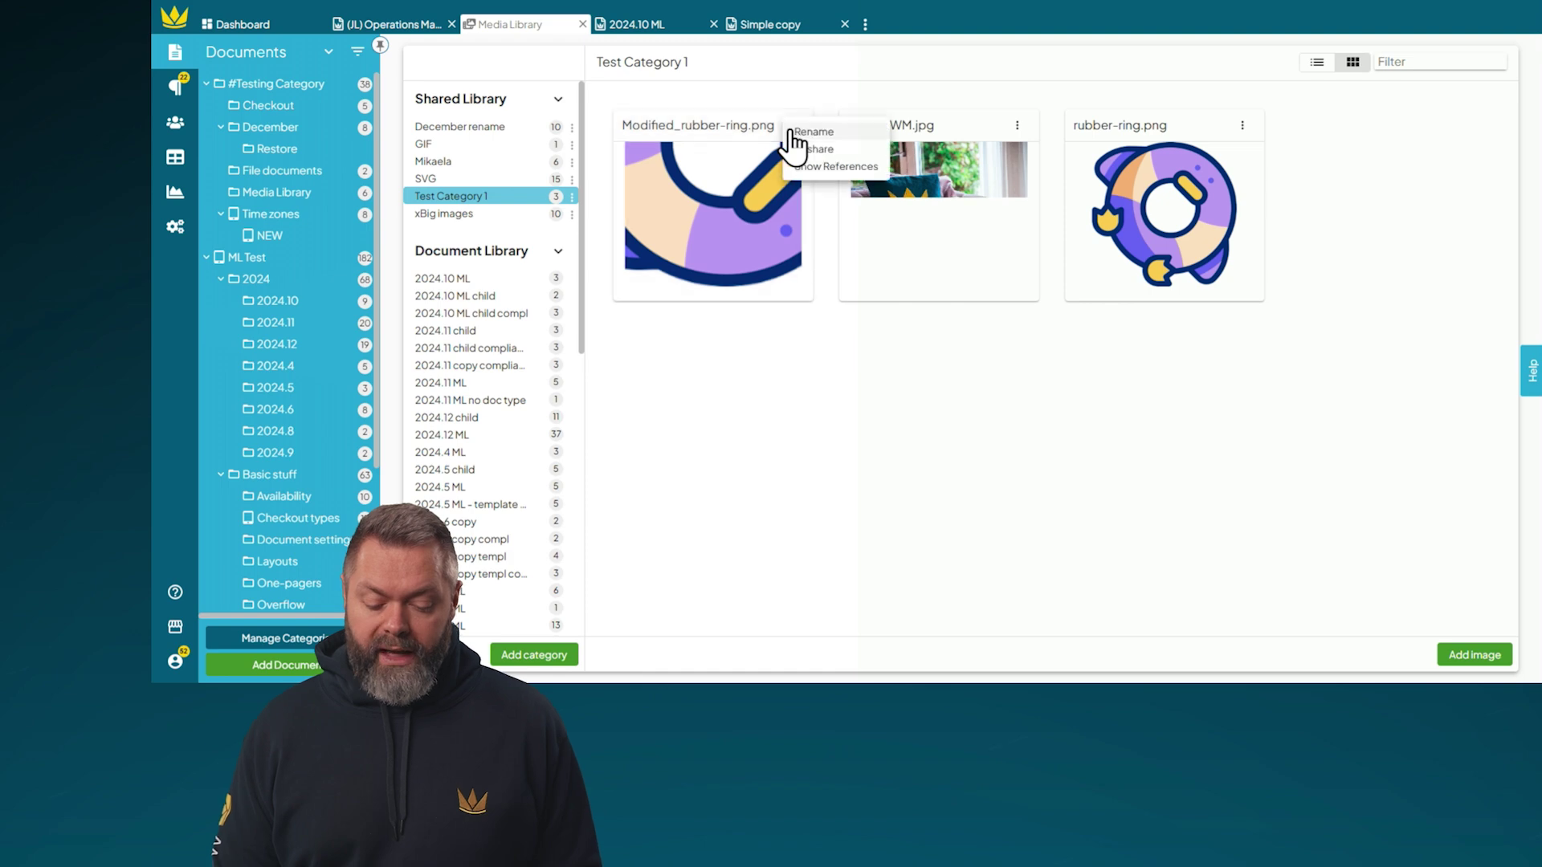
left_click(814, 135)
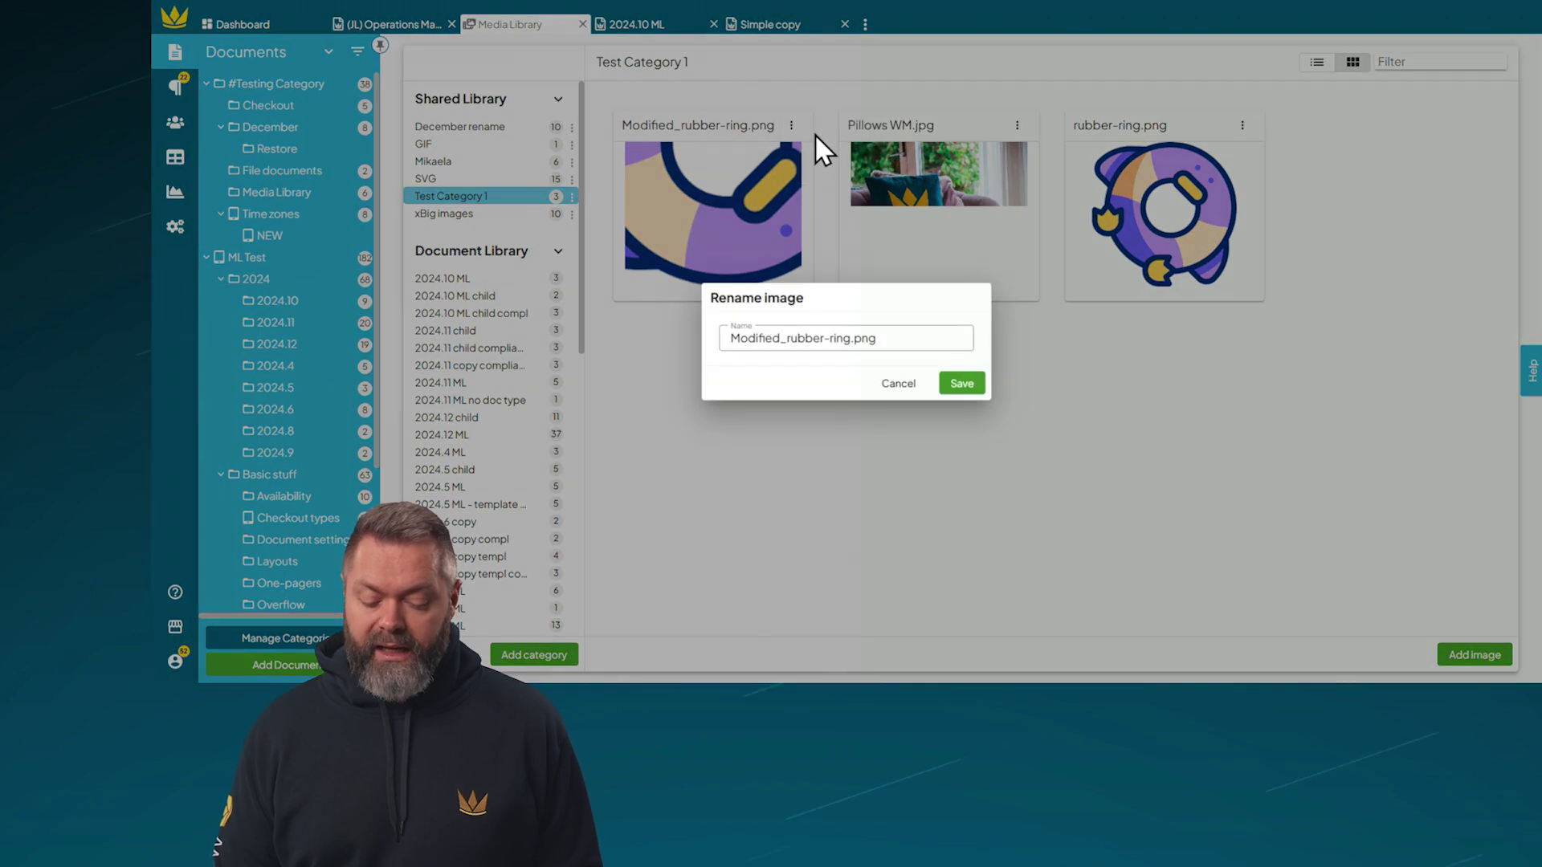
left_click(893, 384)
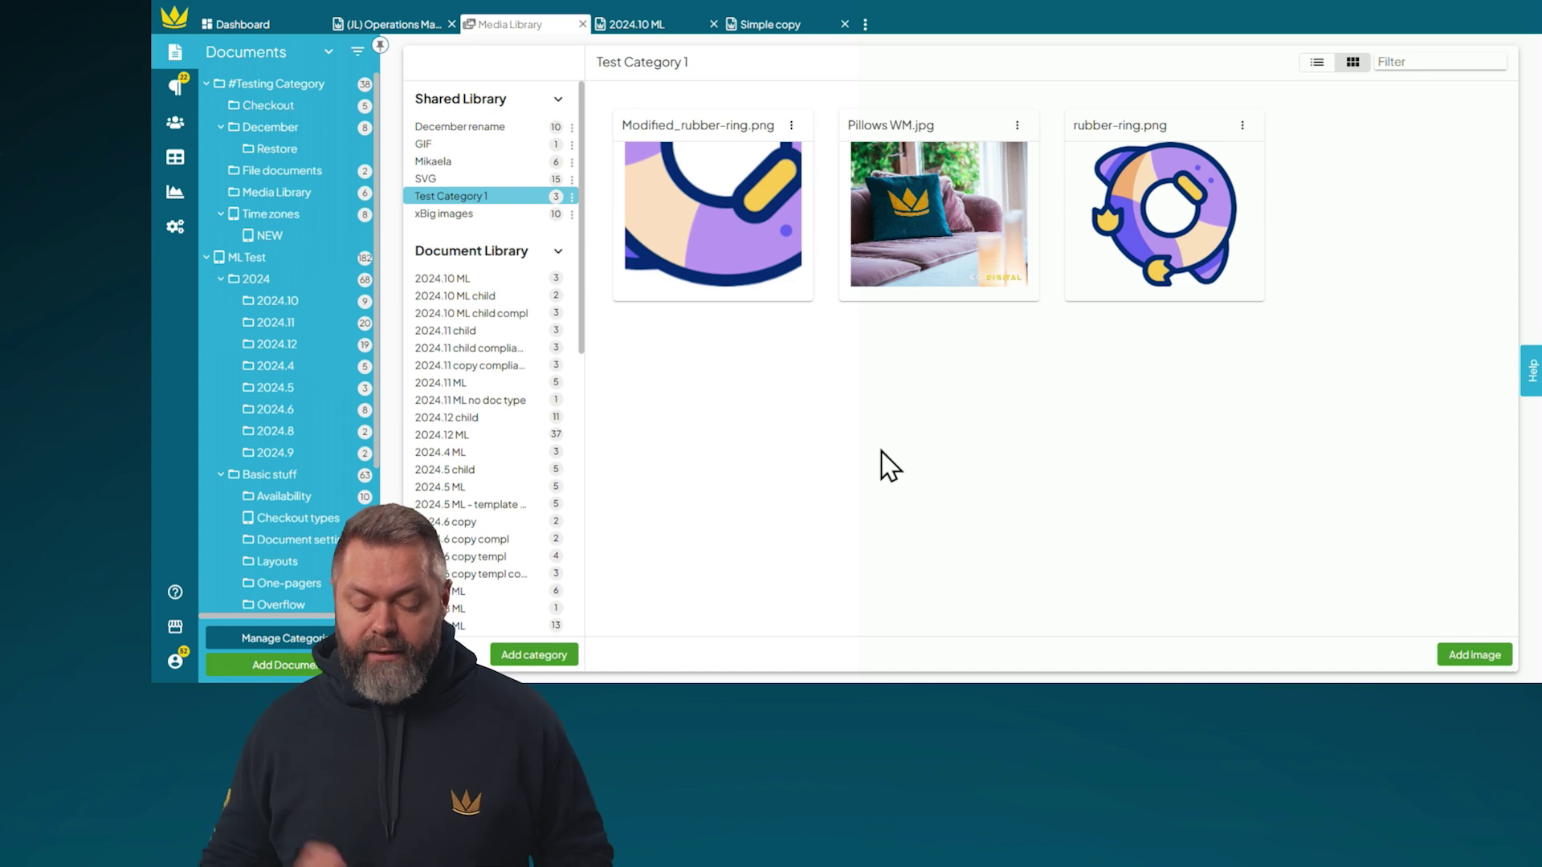